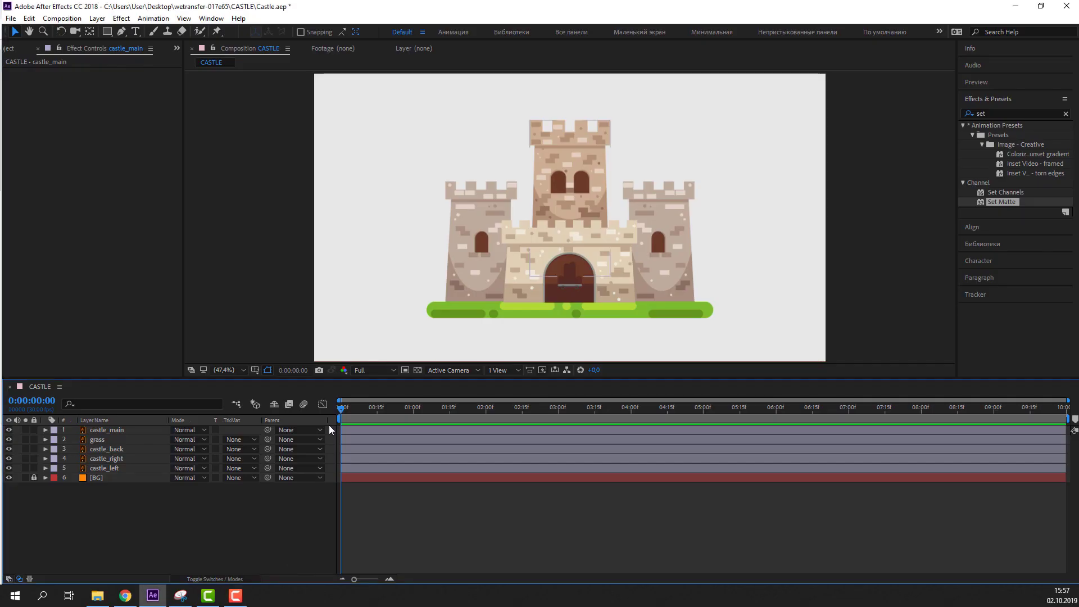
Hide all layers except the background, then show each castle and grass layer again to inspect them
left_click_drag(9, 471, 8, 430)
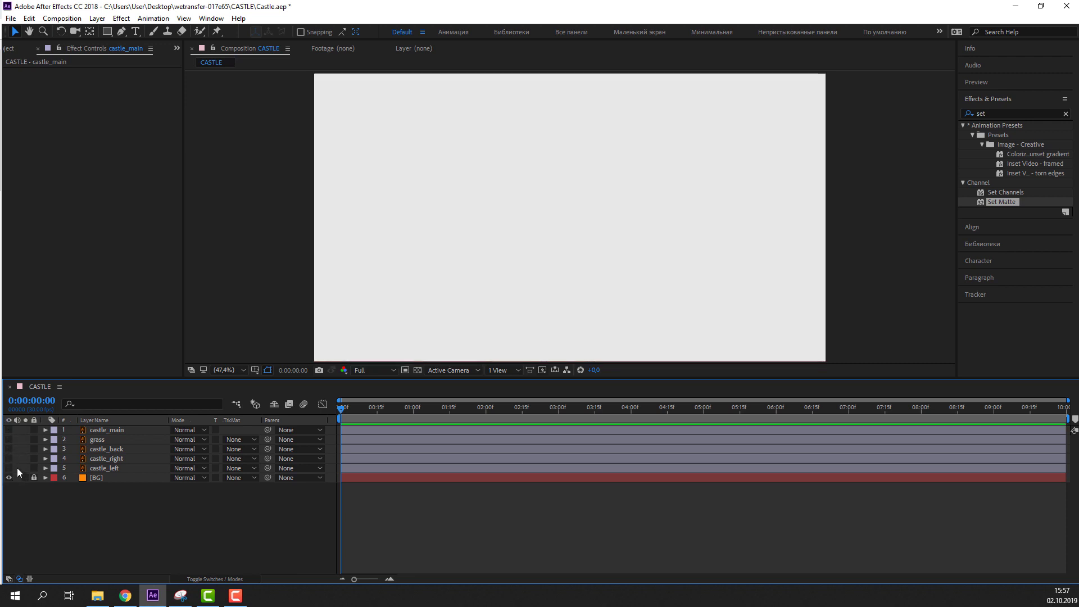
left_click(8, 468)
left_click(9, 458)
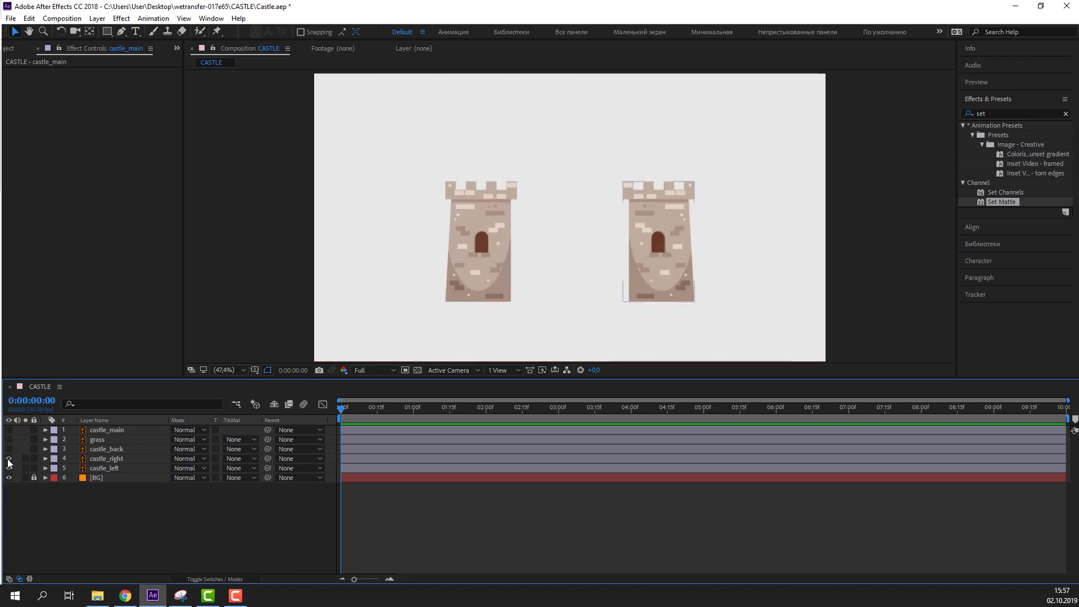
left_click(8, 449)
left_click(9, 440)
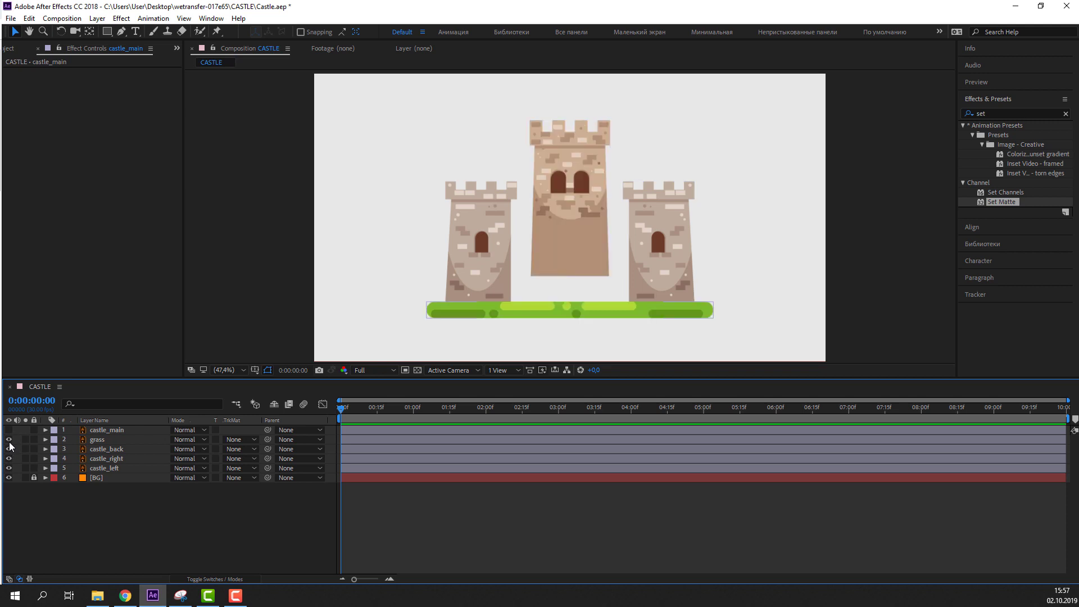
left_click(9, 430)
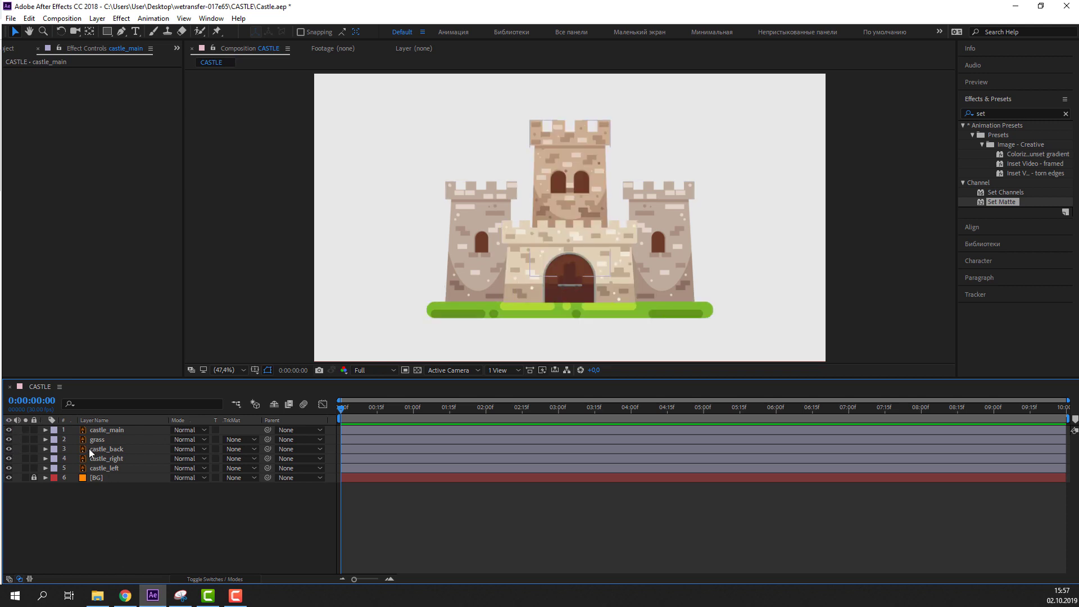
Move the grass layer above castle_main to the top of the stack
left_click(101, 440)
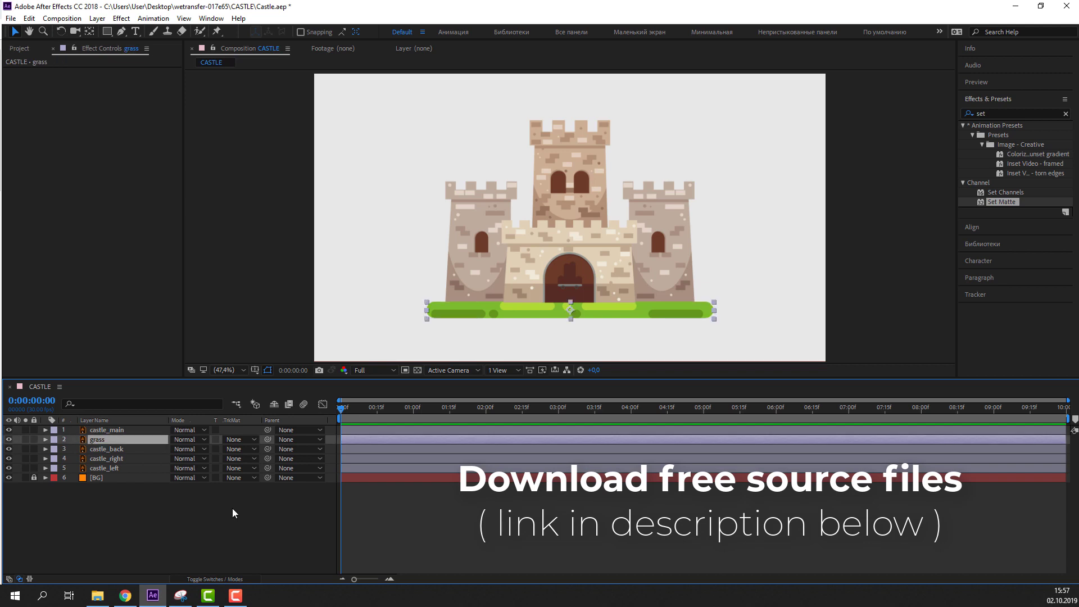
left_click(231, 508)
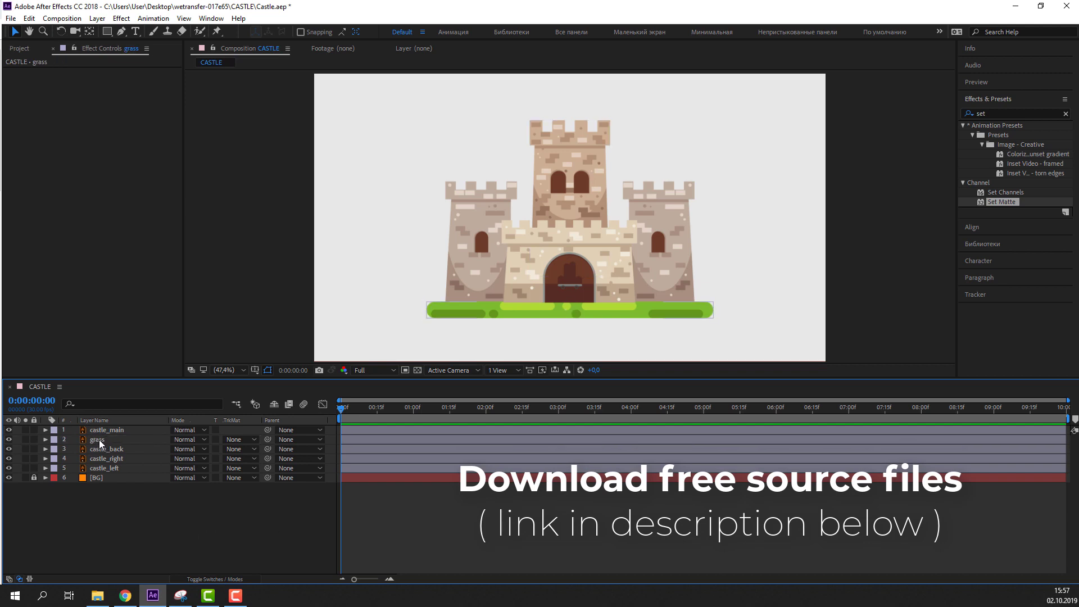
left_click_drag(100, 439, 104, 429)
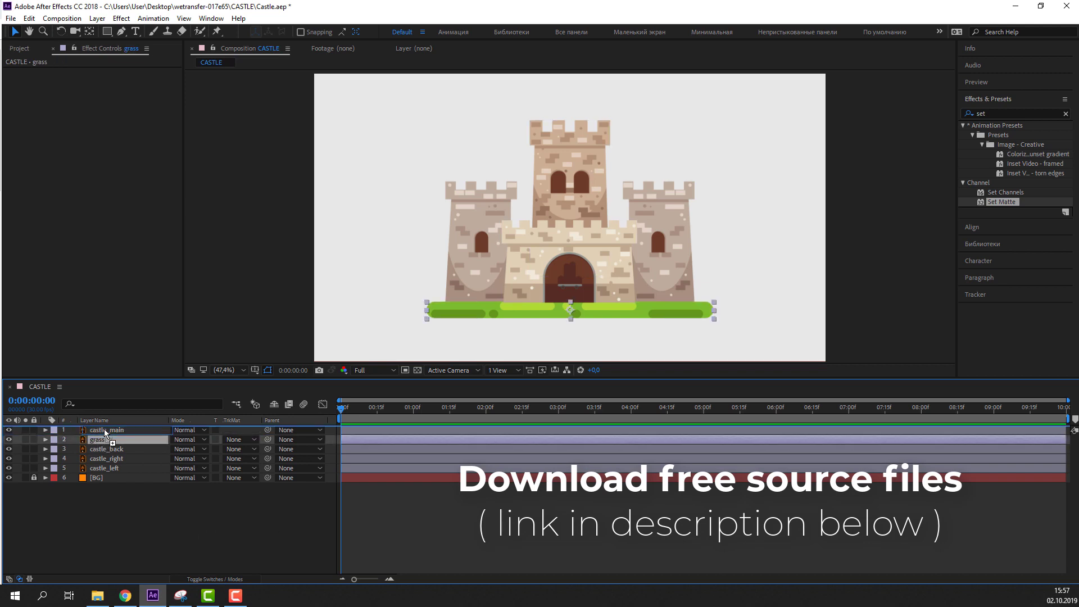
left_click(142, 519)
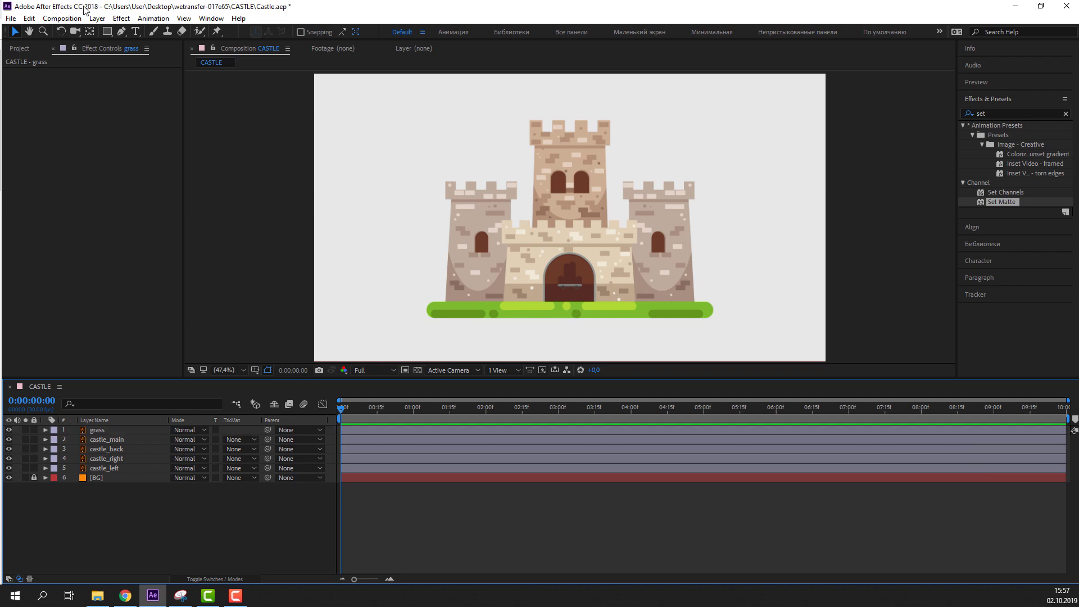
Create a new orange solid layer in the CASTLE composition
right_click(154, 525)
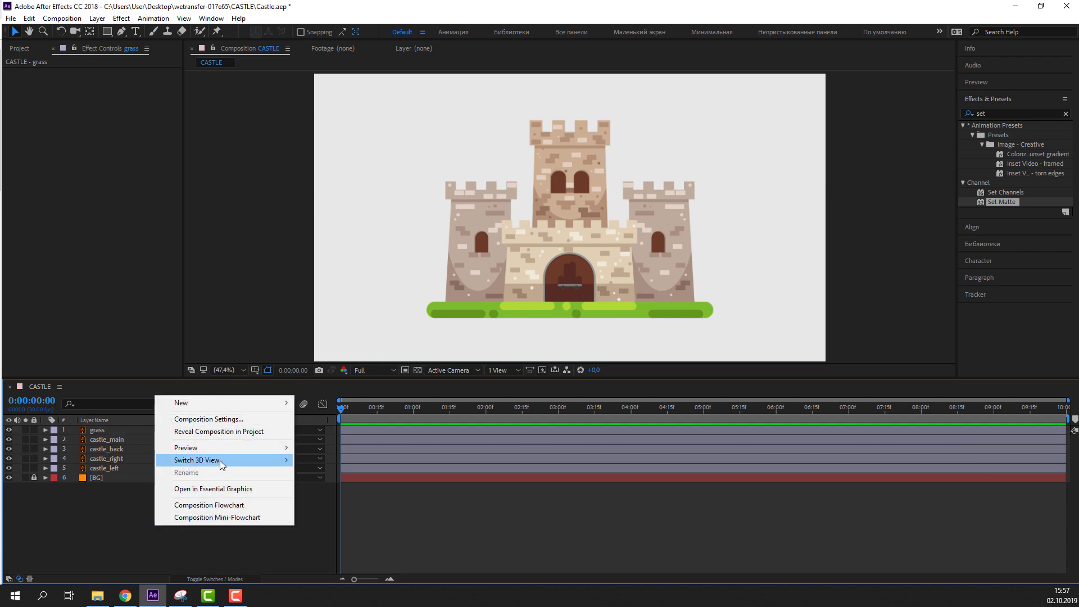
left_click(106, 529)
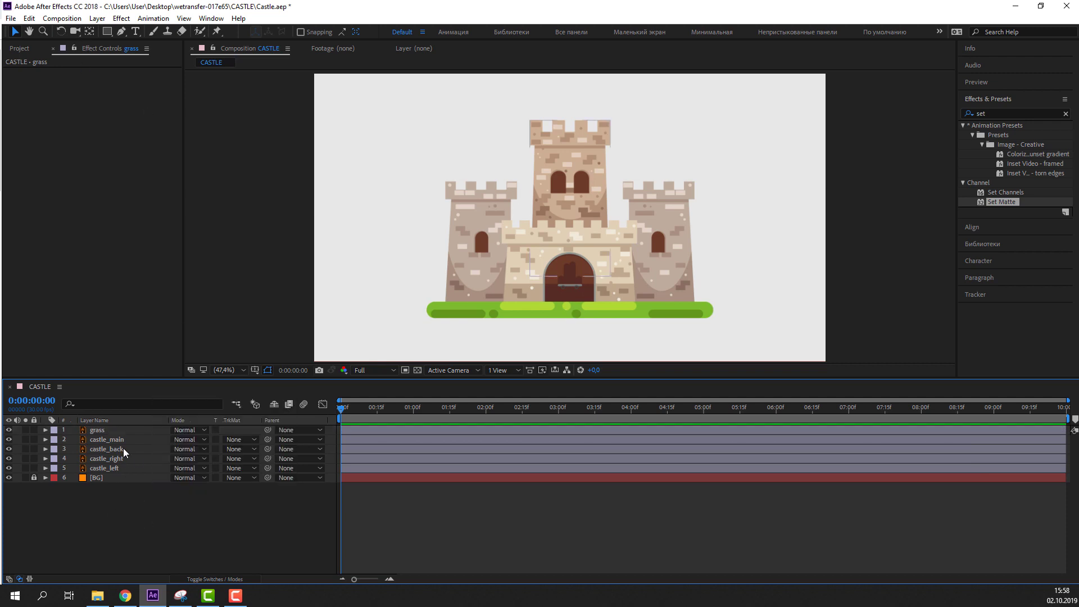
left_click(113, 430)
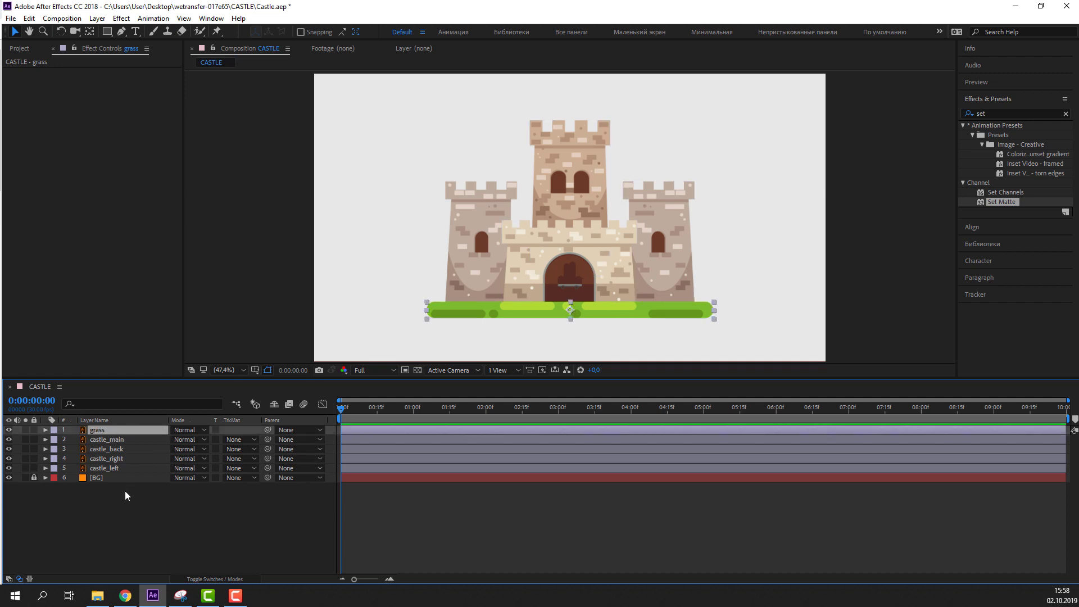
right_click(102, 503)
mouse_move(214, 379)
left_click(268, 407)
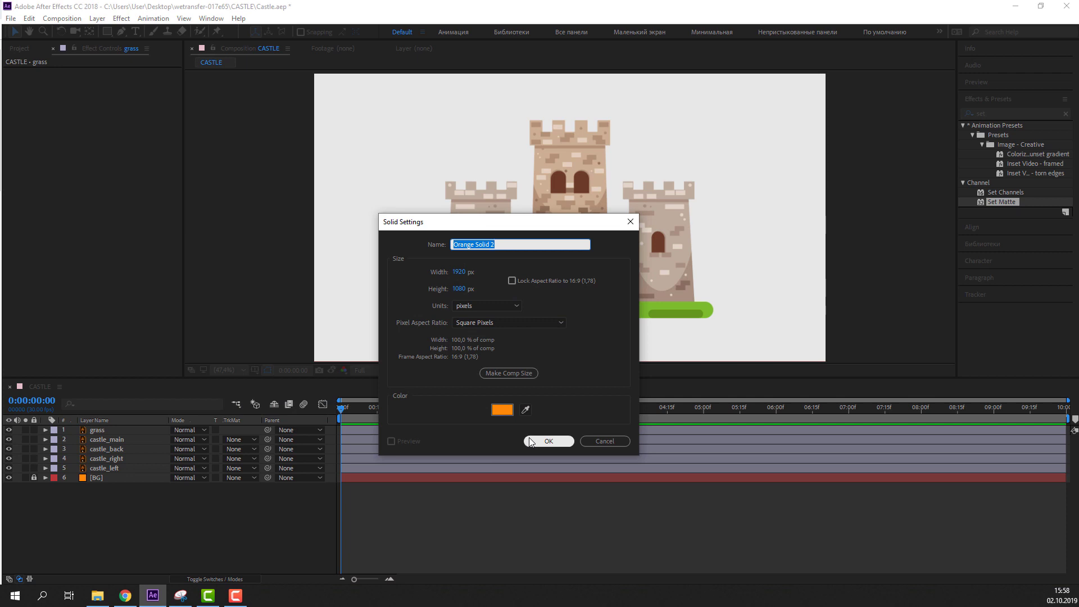
left_click(531, 442)
Squash the orange solid into a horizontal band and nudge its top edge over the grass
left_click_drag(315, 74, 278, 165)
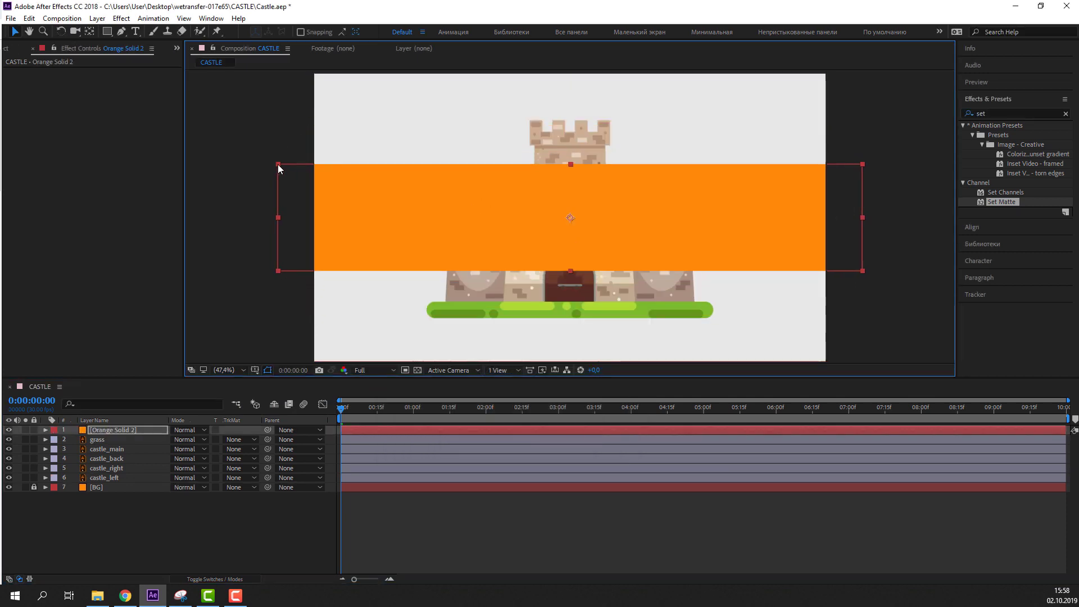
left_click_drag(540, 213, 565, 289)
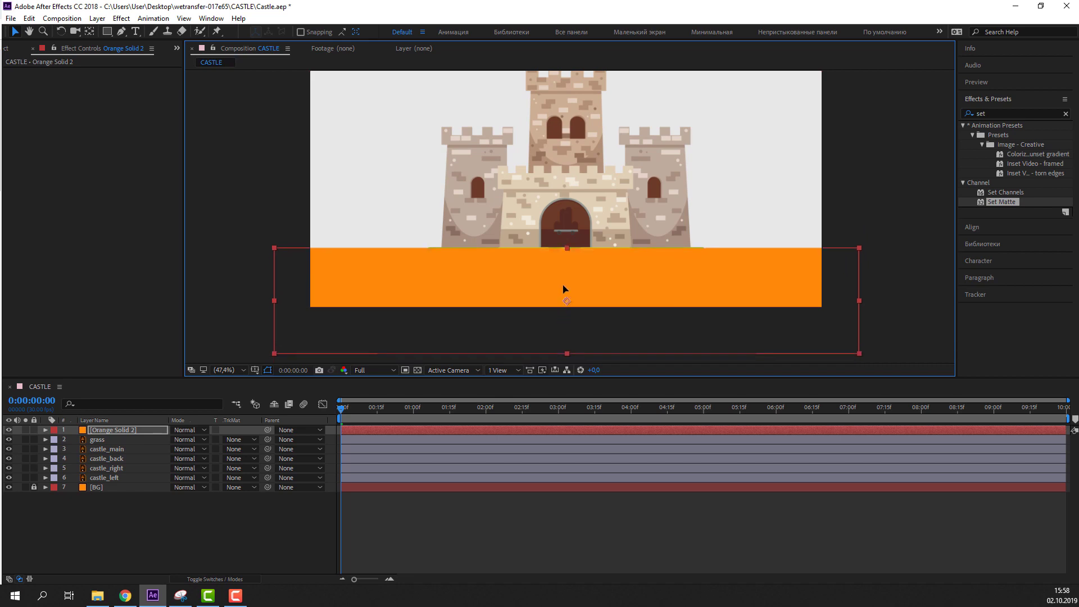
scroll(565, 265, "up", 2)
scroll(561, 223, "up", 2)
scroll(556, 238, "up", 2)
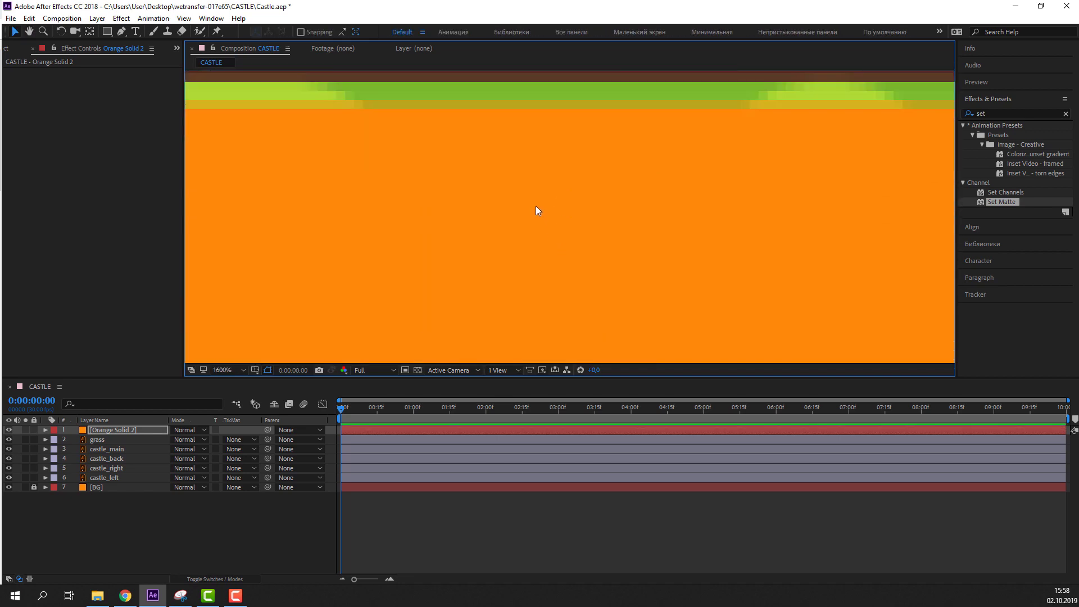
left_click_drag(537, 211, 520, 328)
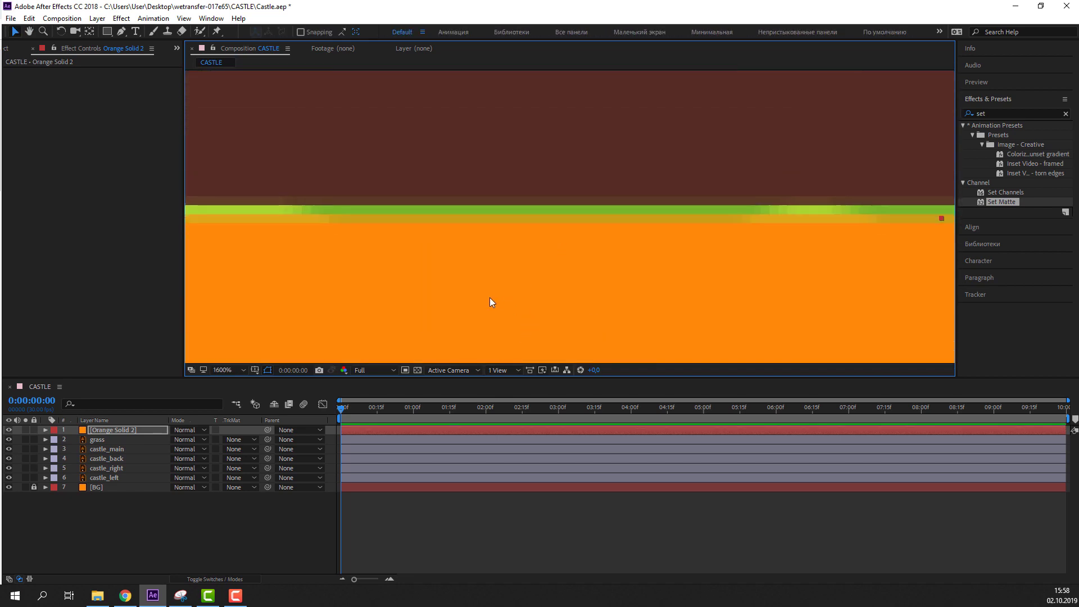
key("Up")
key("Up")
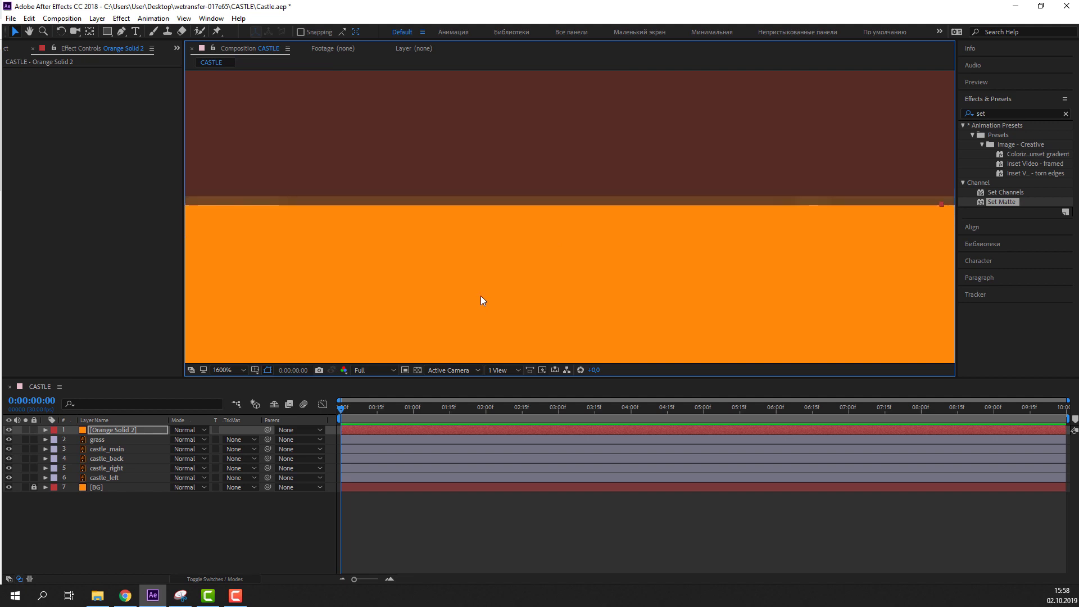
Fit the whole composition in the viewer and select the Orange Solid 2 layer
scroll(478, 260, "down", 4)
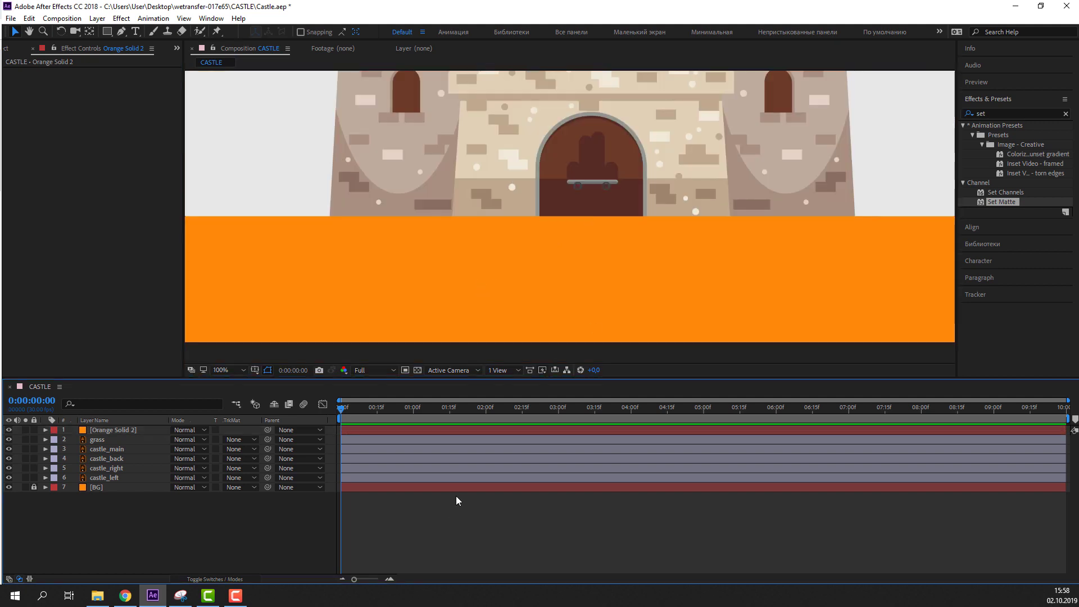
scroll(544, 228, "down", 4)
scroll(544, 228, "up", 2)
left_click(224, 369)
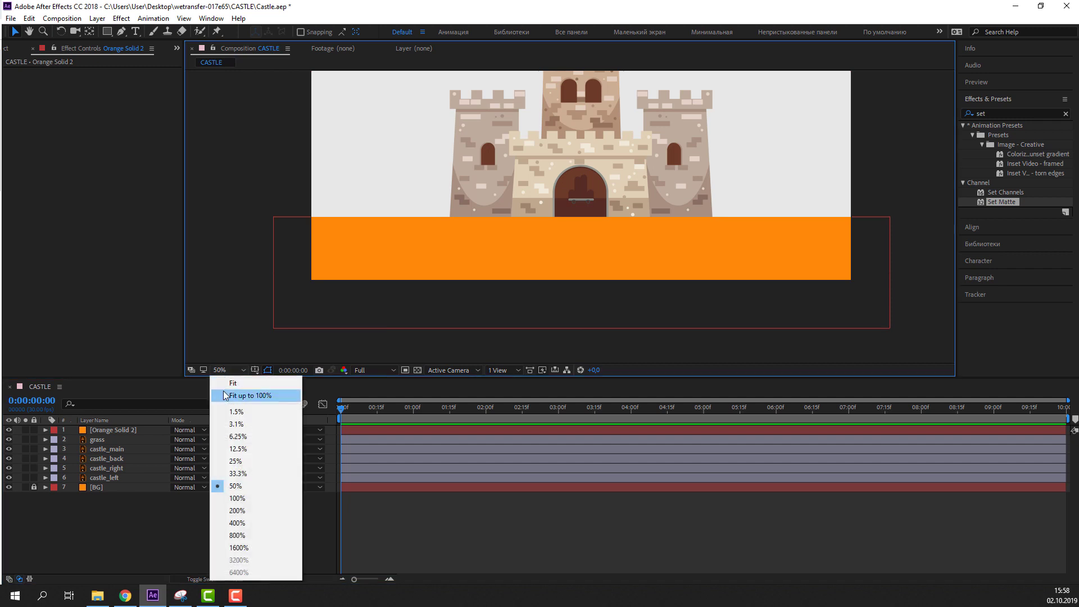
left_click(236, 396)
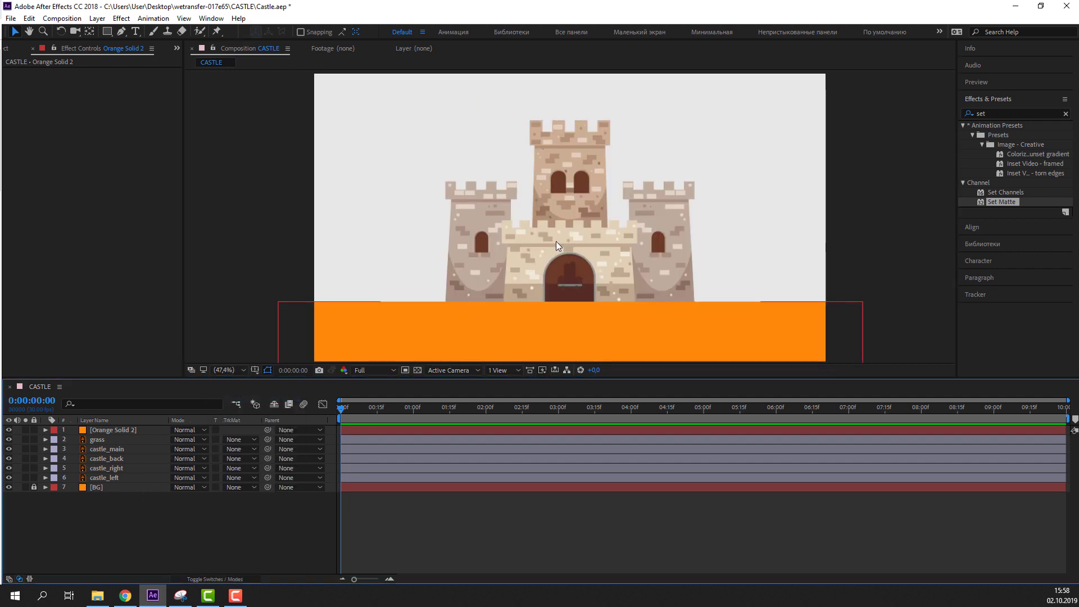
left_click_drag(416, 200, 389, 203)
key("v")
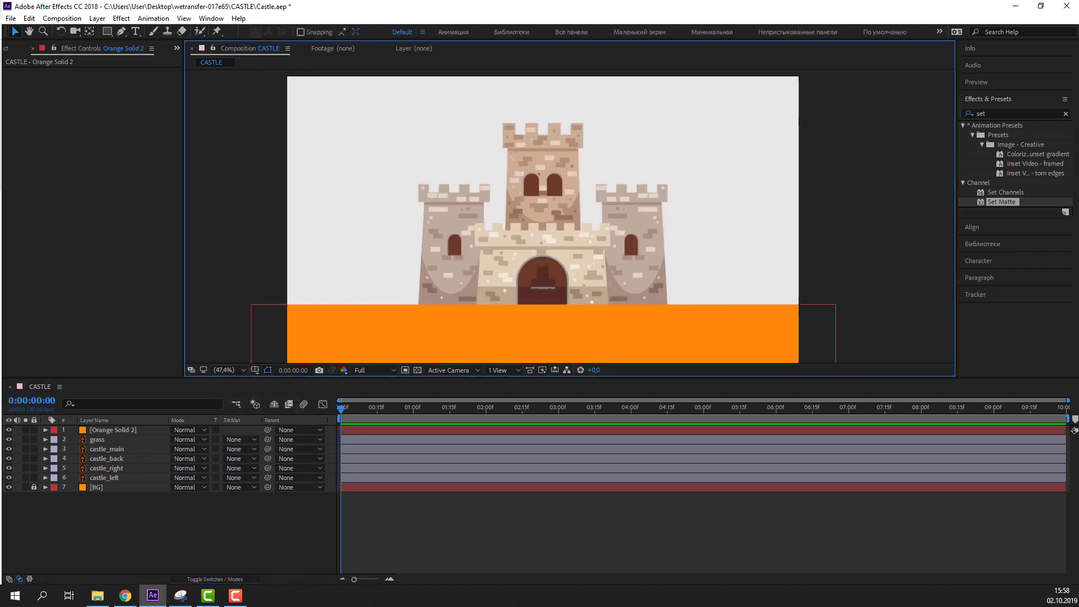
left_click(132, 430)
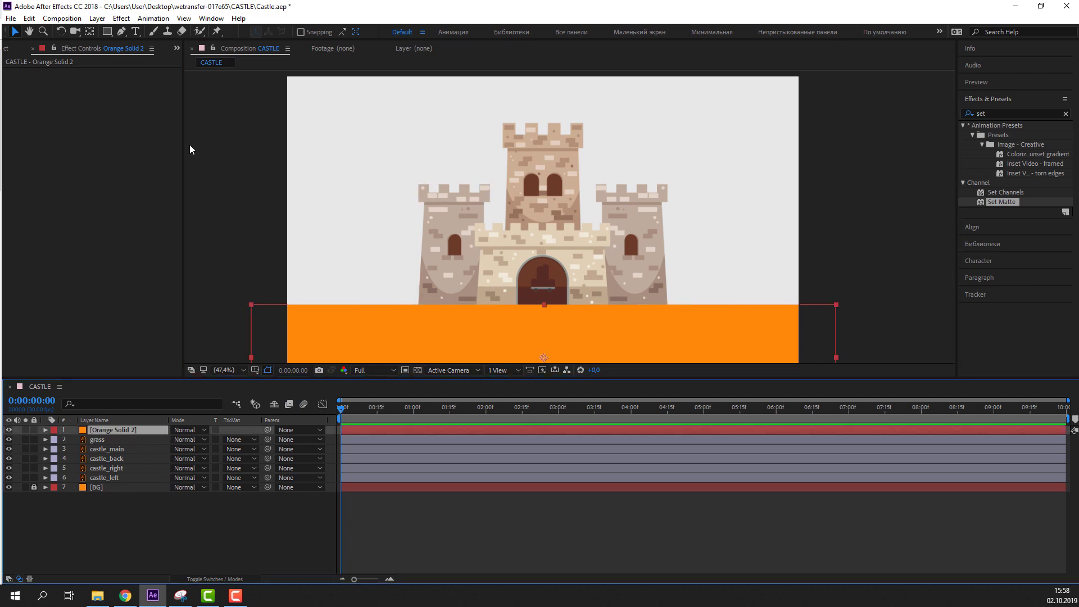
Move Orange Solid 2 below grass and give it and castle_main yellow labels
left_click(105, 453)
left_click_drag(119, 429, 117, 443)
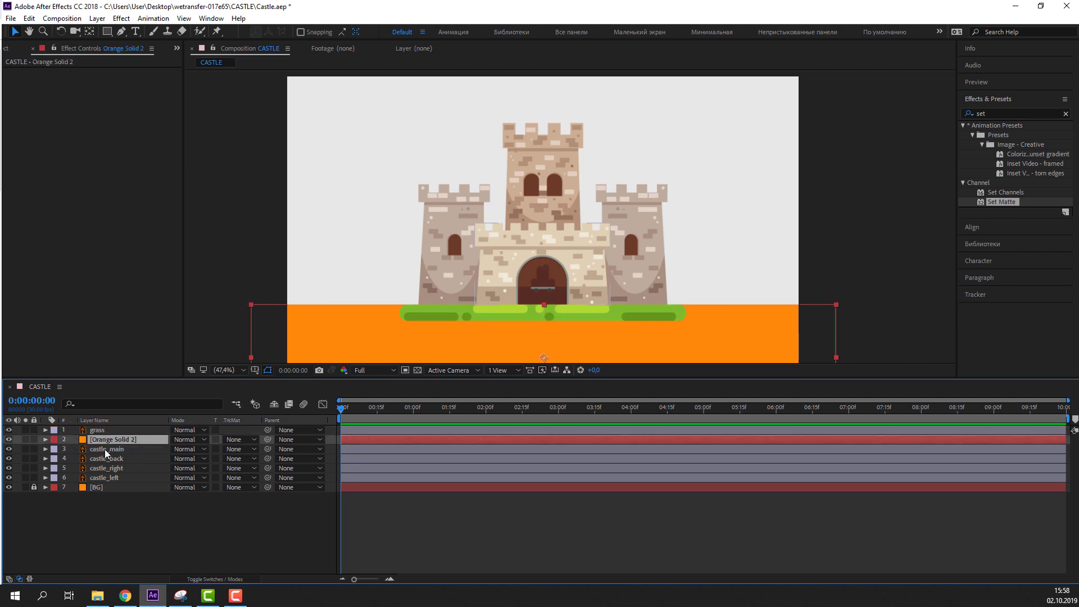
left_click(78, 447, "ctrl")
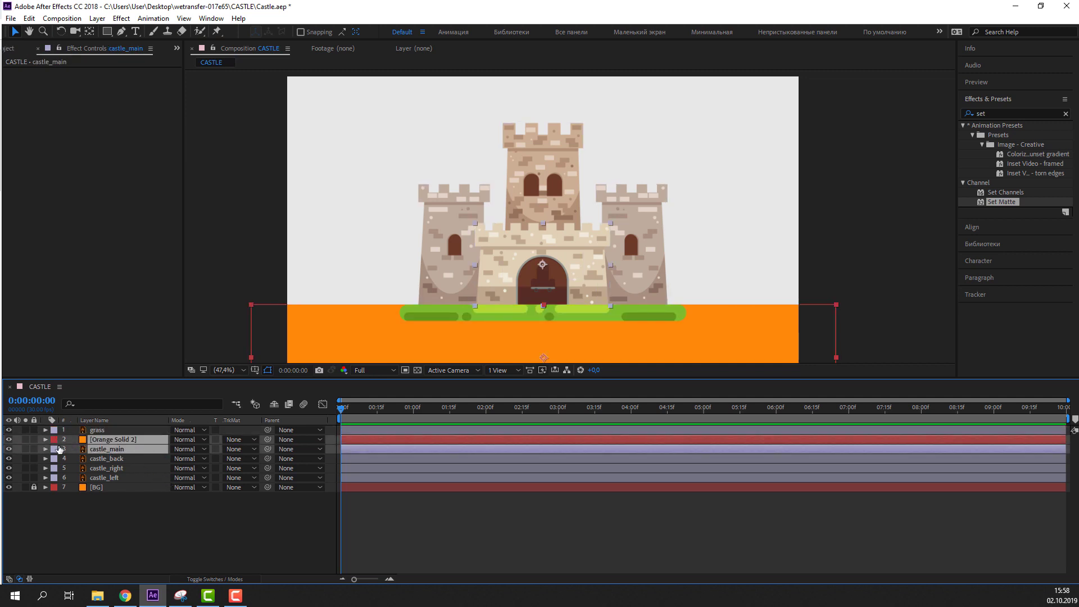
left_click(54, 449)
left_click(76, 250)
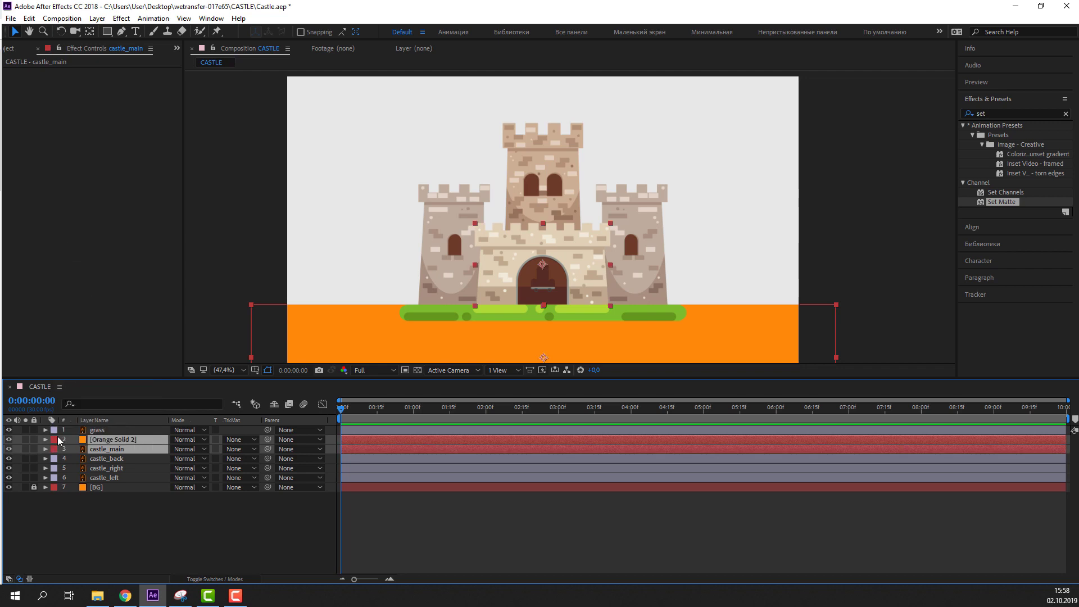
left_click(53, 449)
left_click(78, 274)
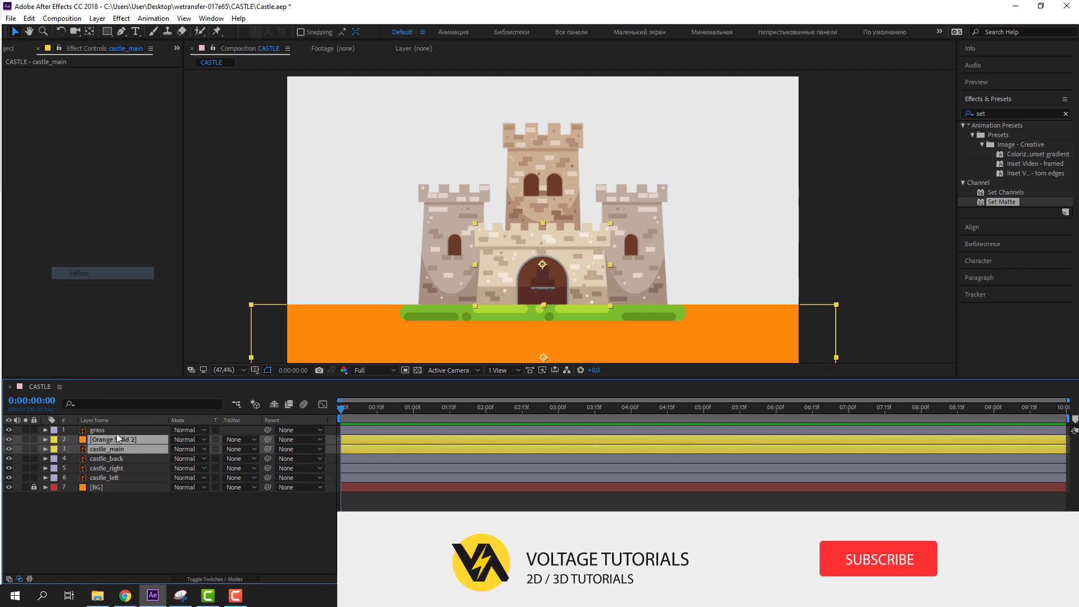
Duplicate Orange Solid 2 above castle_back and give the pair green labels
left_click(68, 524)
left_click(115, 440)
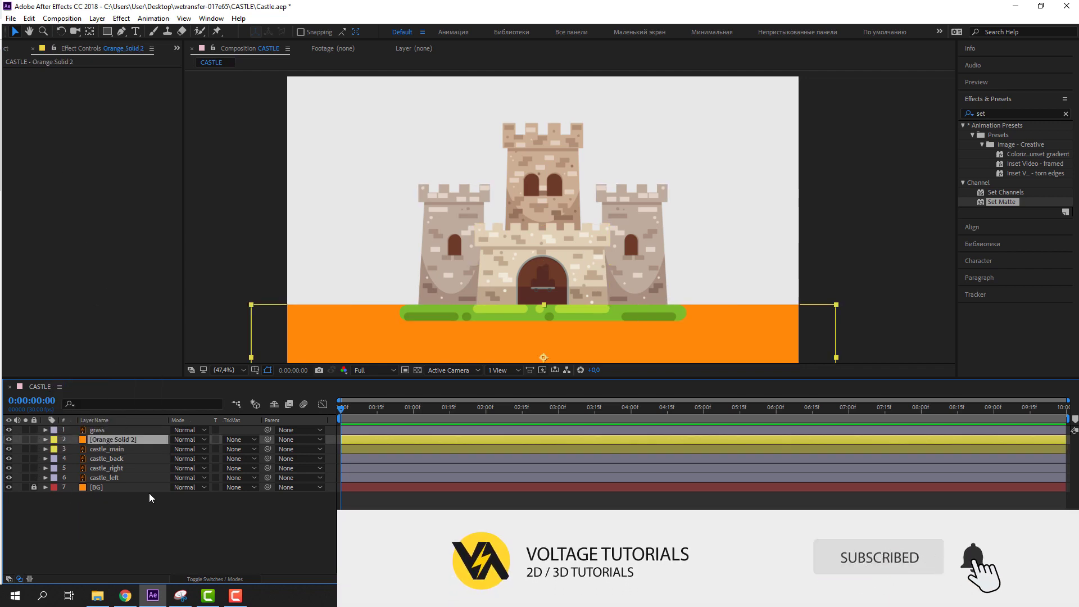
key("ctrl+d")
left_click_drag(114, 440, 120, 462)
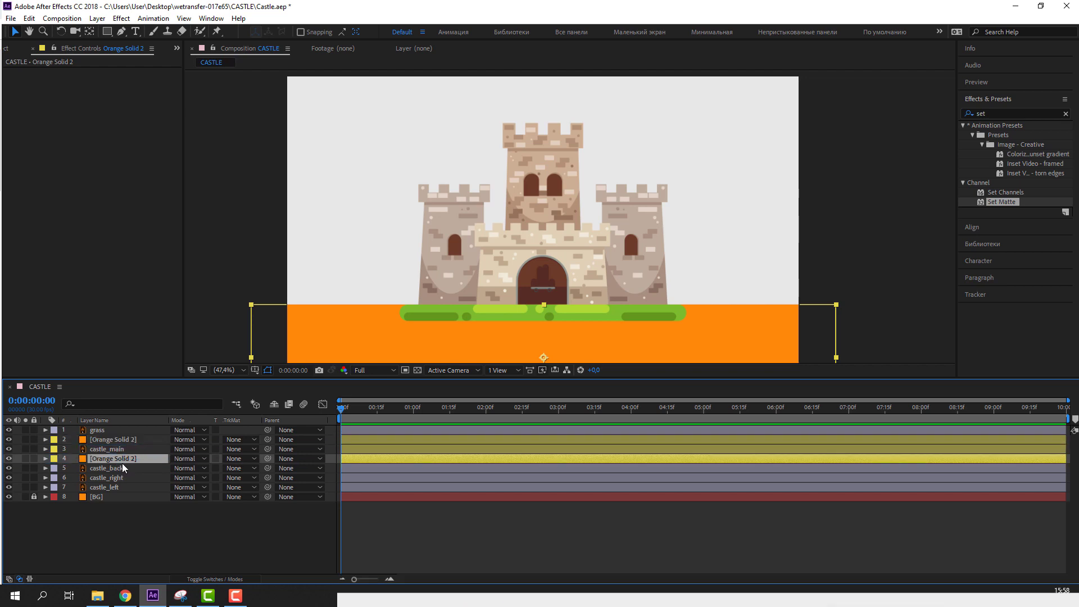
left_click(119, 467)
left_click(49, 460, "shift")
left_click(54, 459)
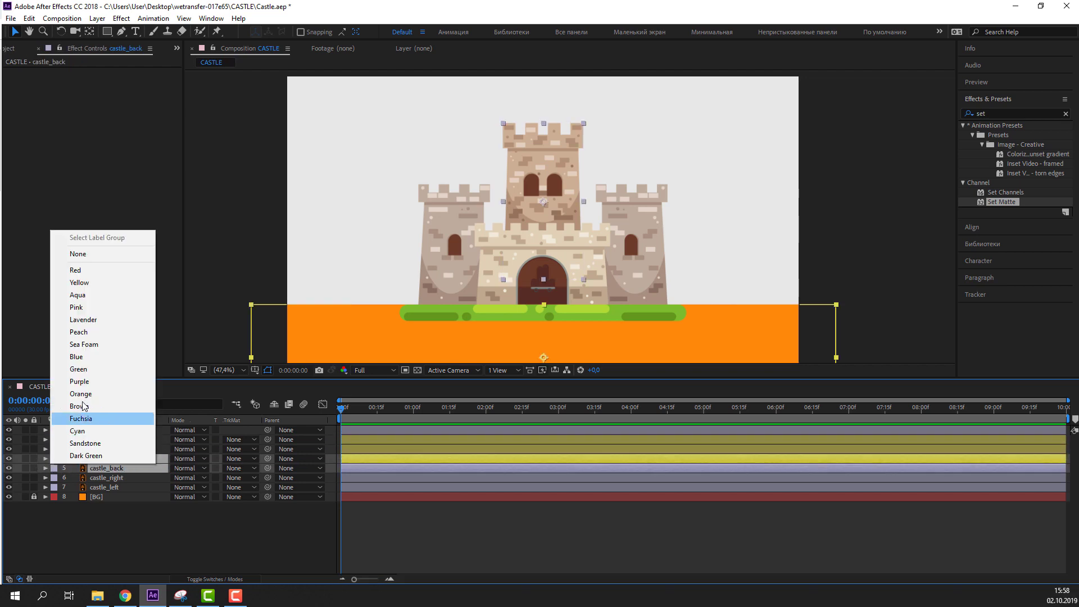
left_click(103, 370)
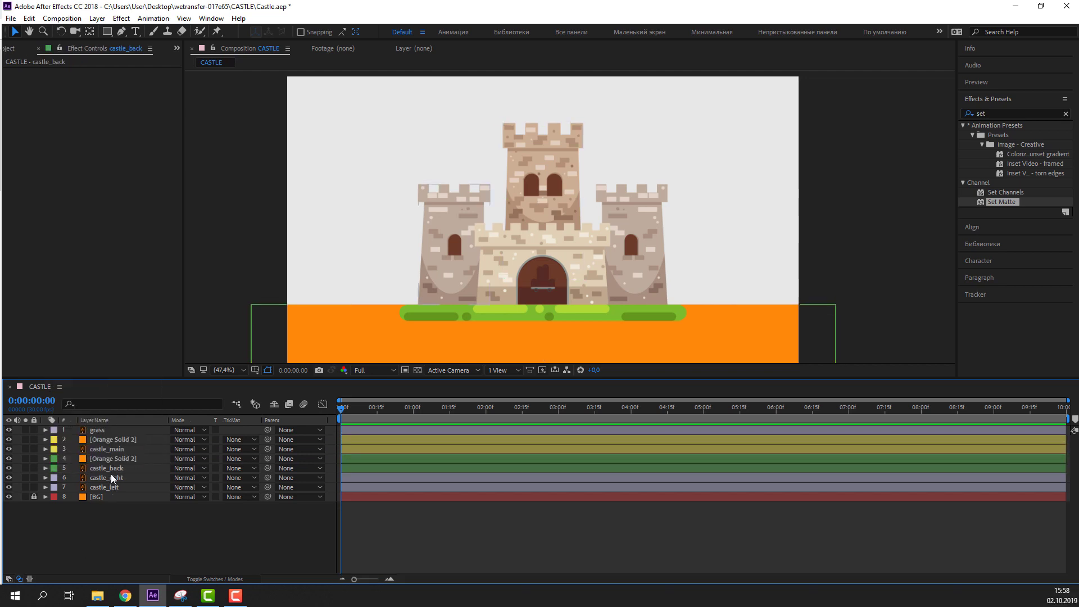
Duplicate the solid above castle_right and give the pair the Sandstone label
left_click(119, 460)
key("ctrl+d")
left_click_drag(116, 460, 114, 489)
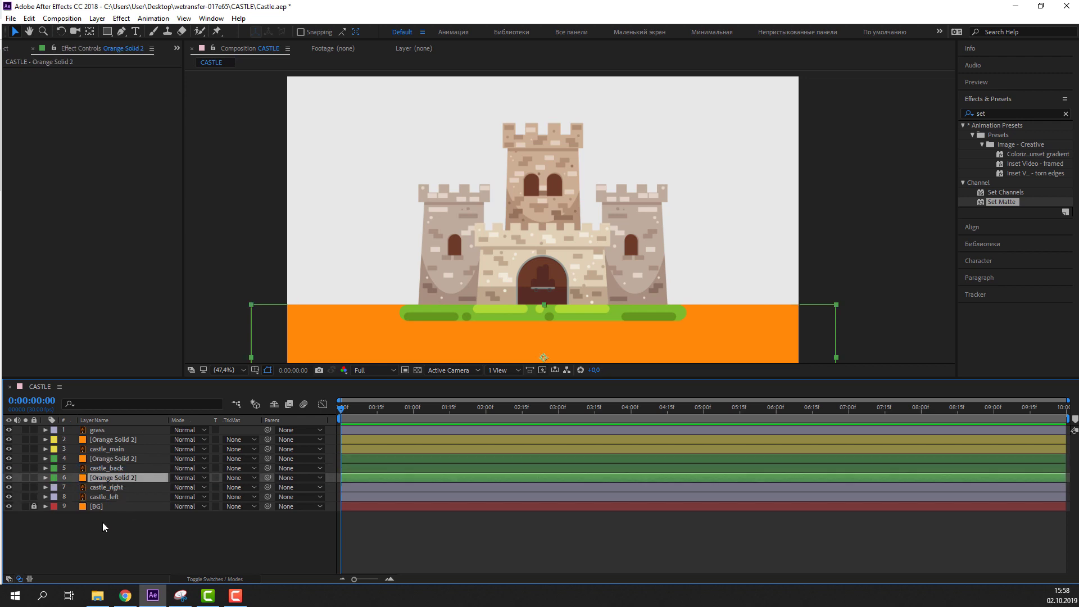
left_click(119, 488, "ctrl")
left_click(54, 479)
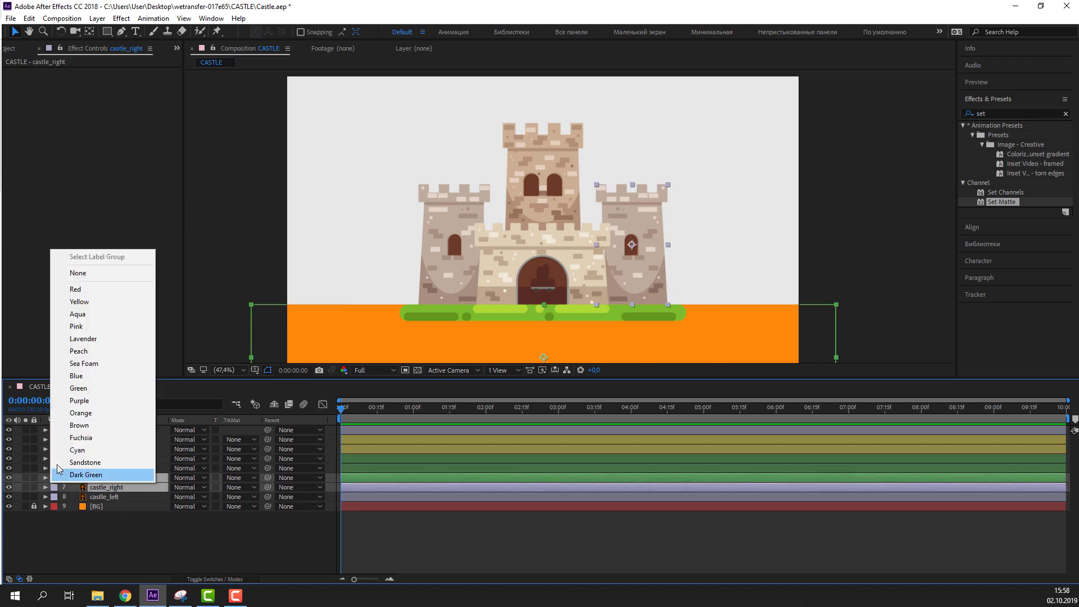
left_click(85, 412)
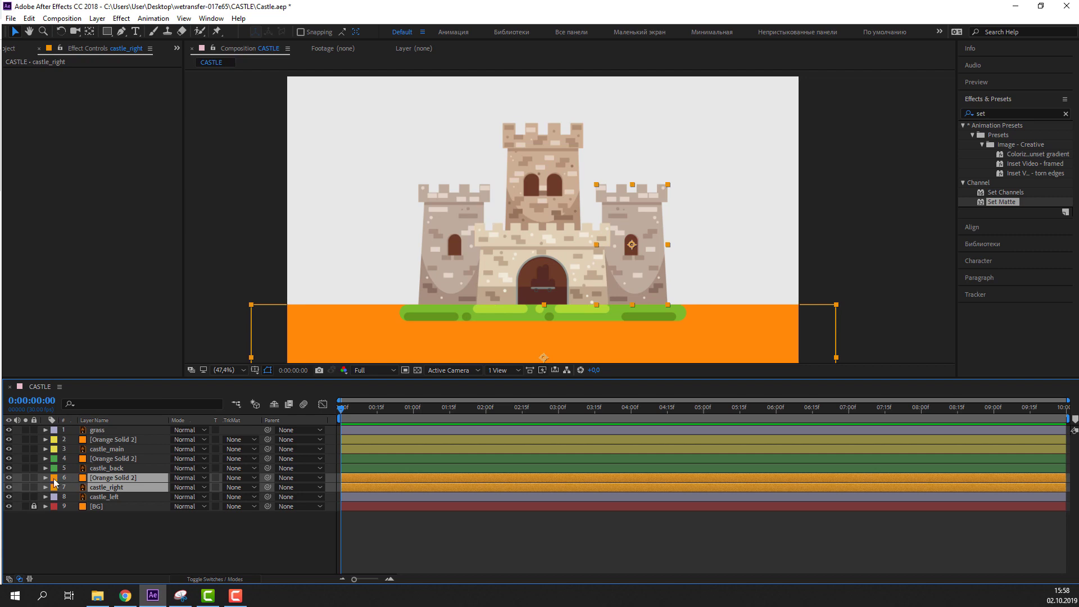
left_click(54, 478)
left_click(82, 463)
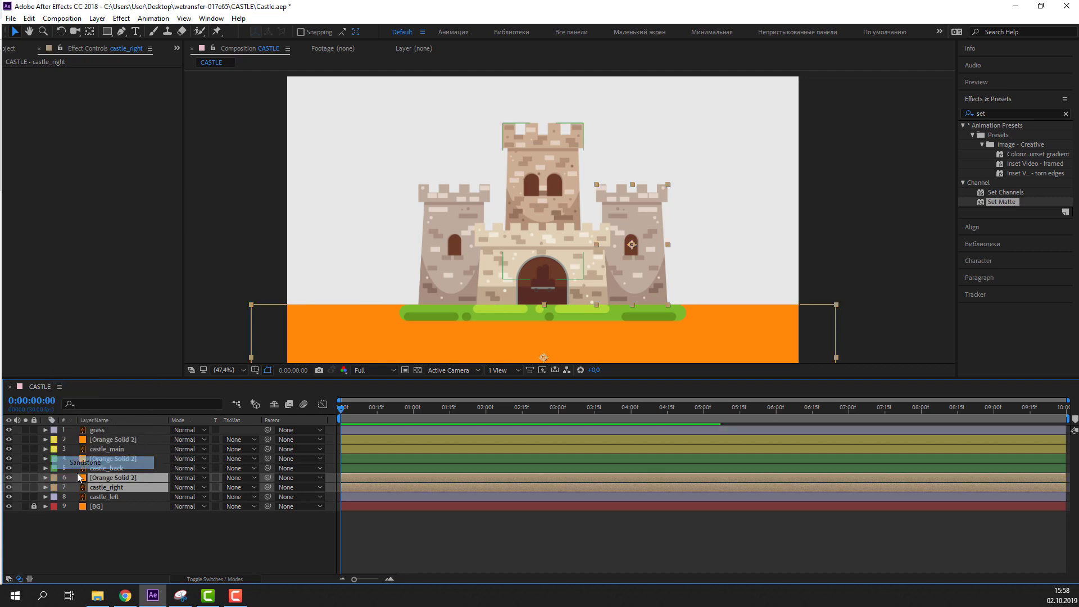
Duplicate the solid above castle_left and give the pair the Brown label
left_click(97, 525)
left_click(107, 478)
key("ctrl+d")
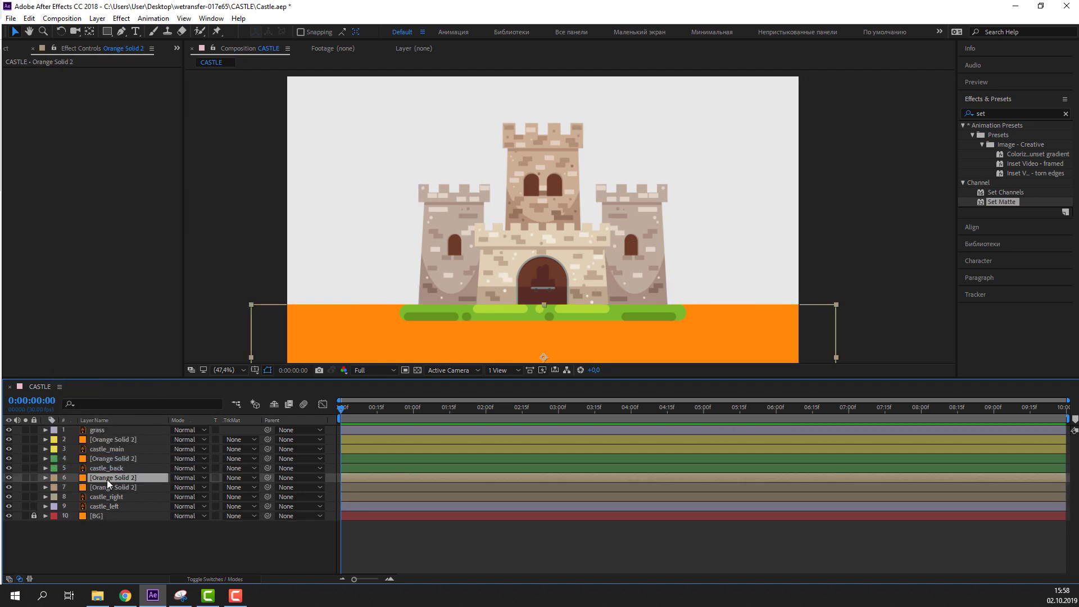
left_click_drag(106, 480, 106, 502)
left_click(104, 506, "shift")
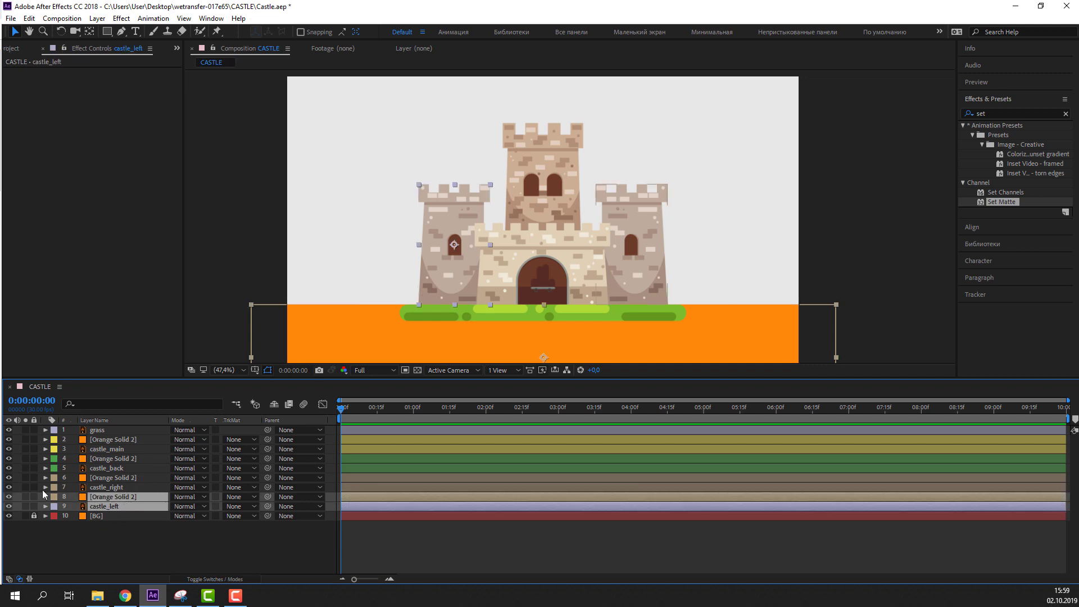
left_click(55, 497)
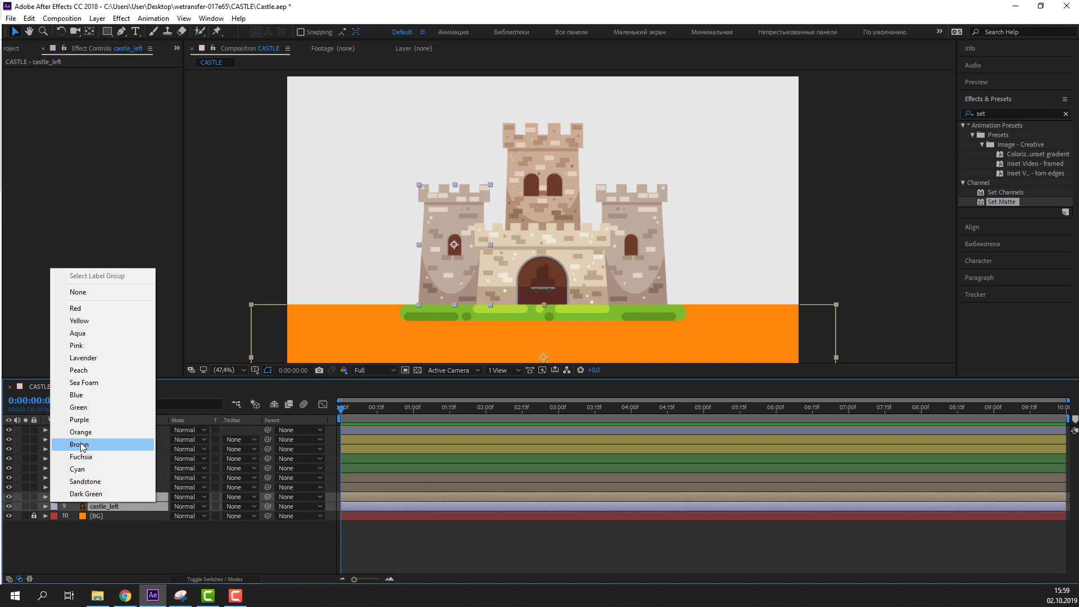
left_click(82, 445)
Rename the copied solid above castle_left to castle_left
left_click(179, 525)
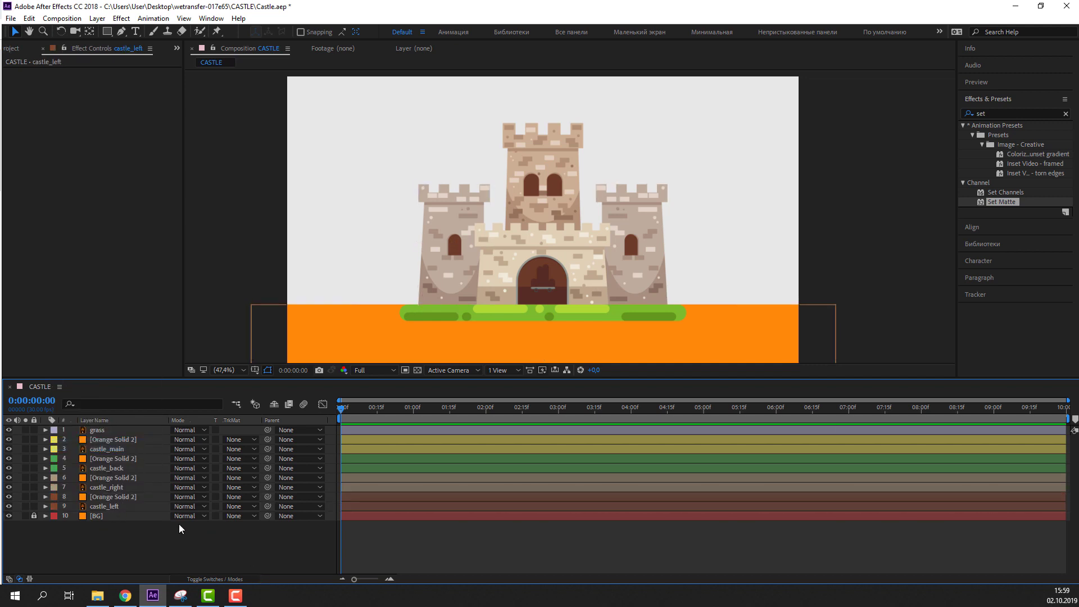
left_click(137, 499)
key("Return")
type("castle")
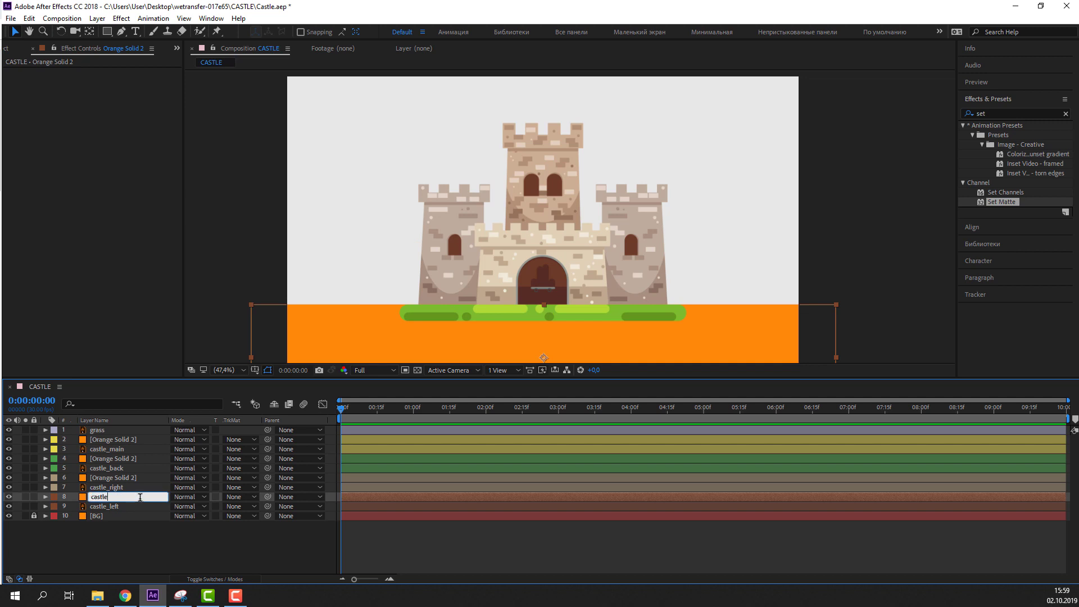
type("_left")
key("Return")
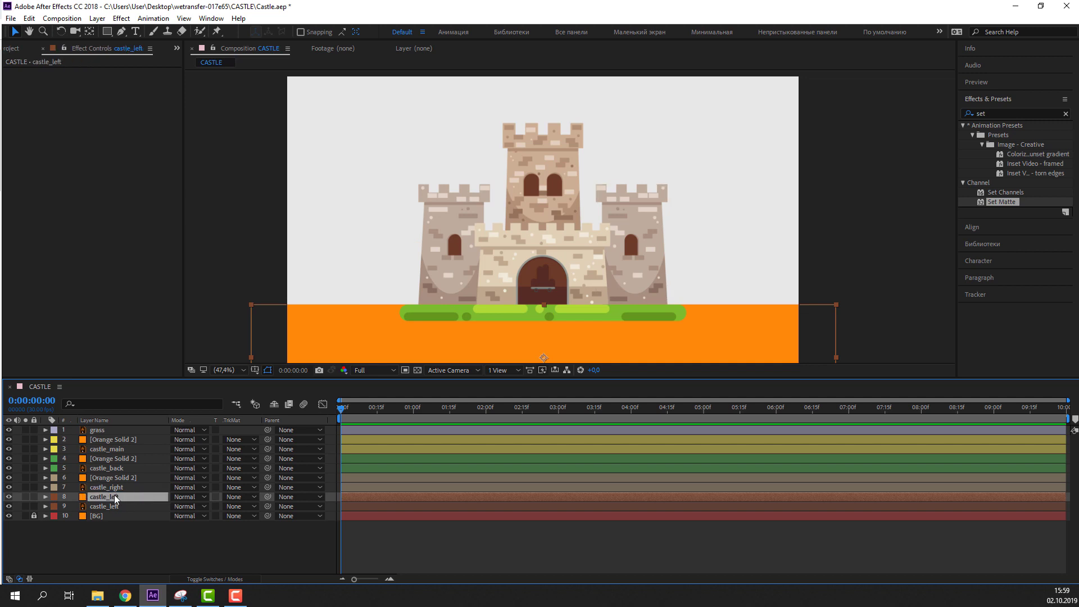
Rename the solid above castle_right to castle_right
left_click(130, 481)
key("Return")
type("cas")
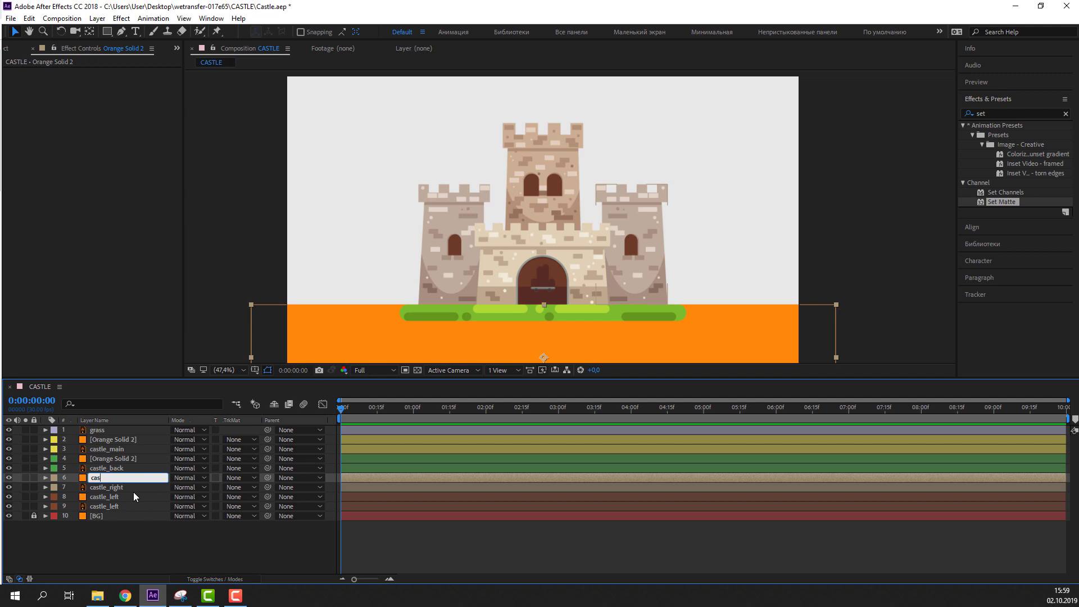
type("tle_right")
key("Return")
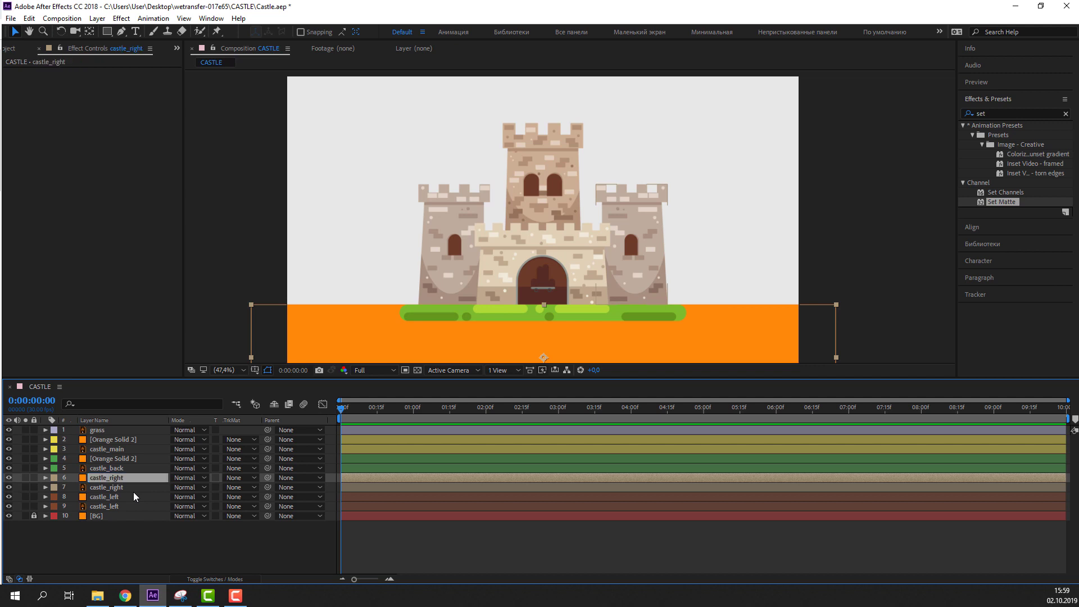
Rename the solid above castle_back to castle_back
left_click(102, 458)
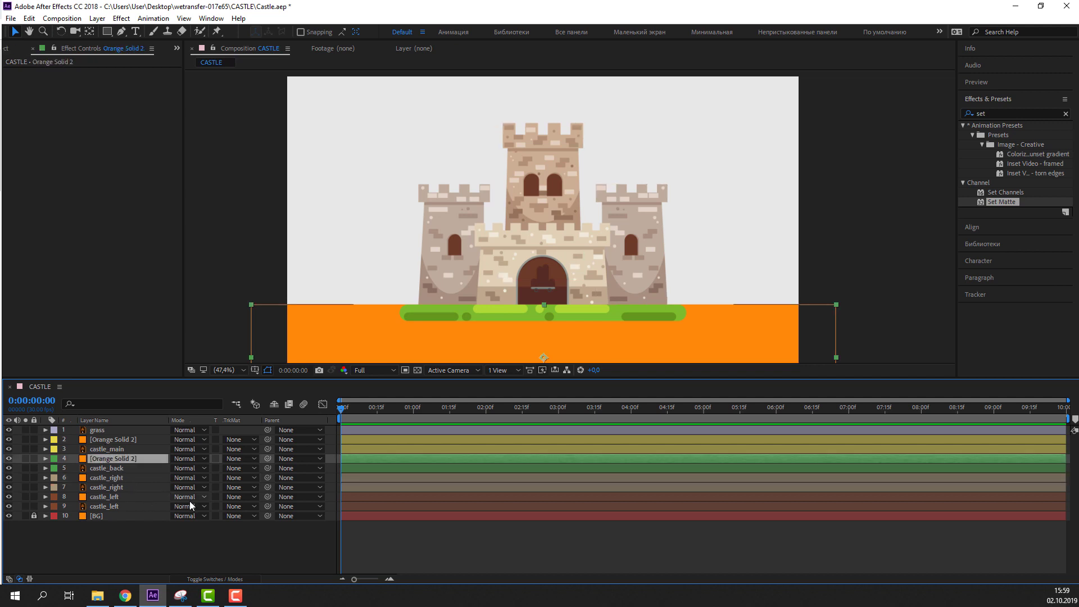
key("Return")
type("c")
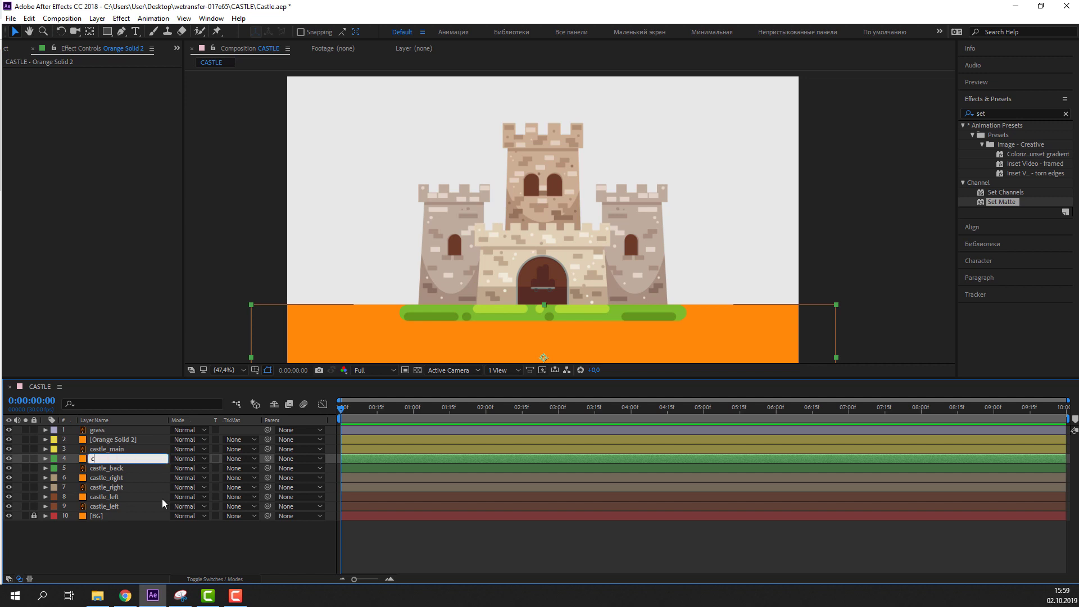
type("astle_")
key("BackSpace")
key("BackSpace")
key("BackSpace")
type("le_b")
type("ack")
key("Return")
Rename the solid above castle_main to castle_main and save the project
left_click(96, 439)
key("Return")
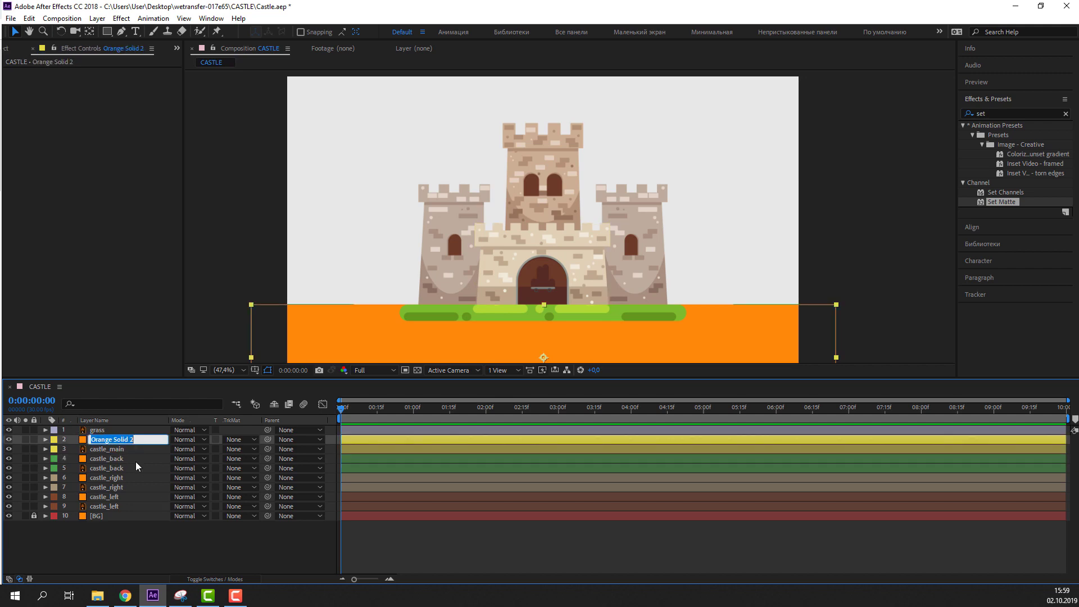
type("castle_main")
key("Return")
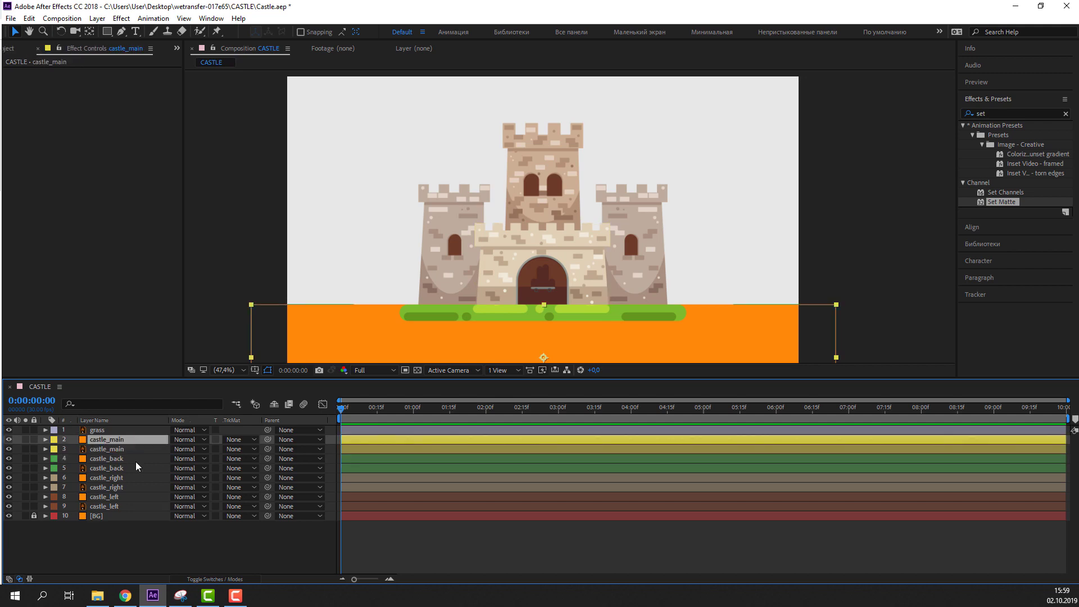
left_click(228, 559)
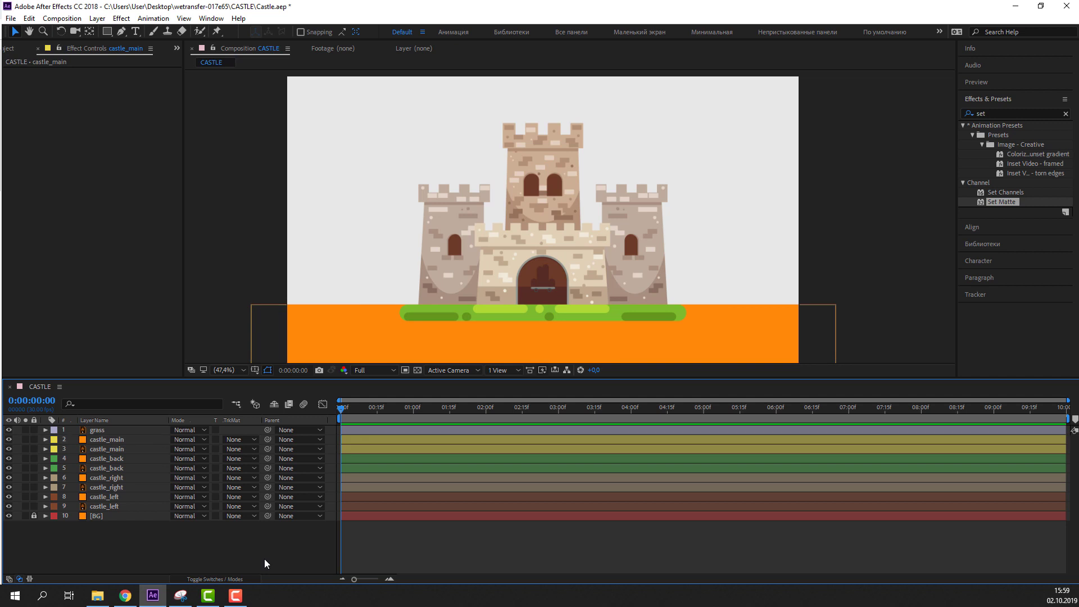
key("ctrl+s")
Hide the four orange solids, mark them shy, and turn on Hide Shy Layers
left_click(98, 439)
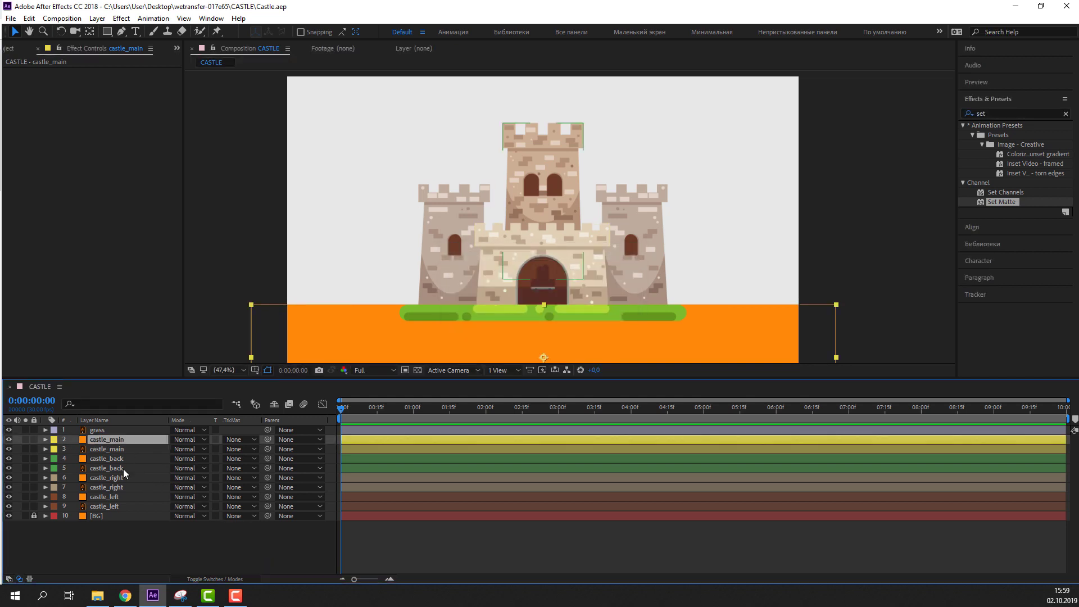
left_click(109, 458, "ctrl")
left_click(103, 477, "ctrl")
left_click(104, 496, "ctrl")
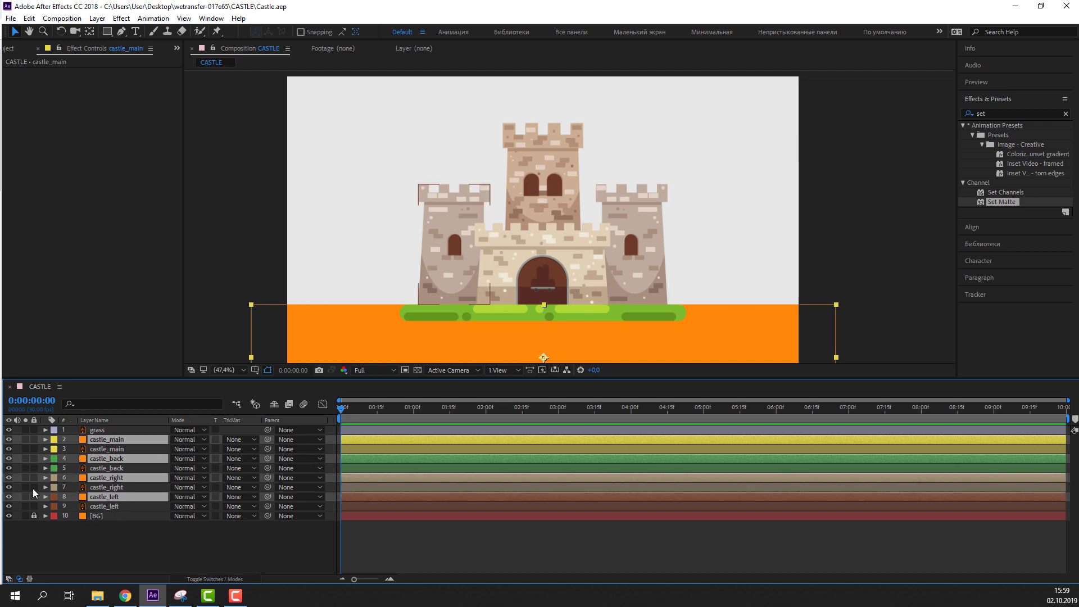
left_click(9, 440)
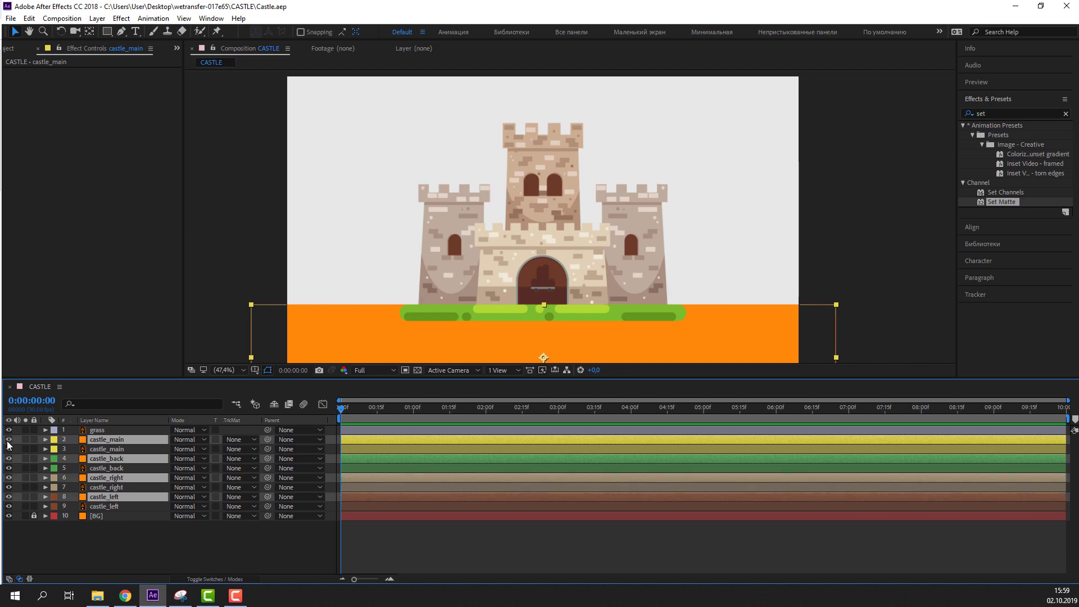
left_click(211, 579)
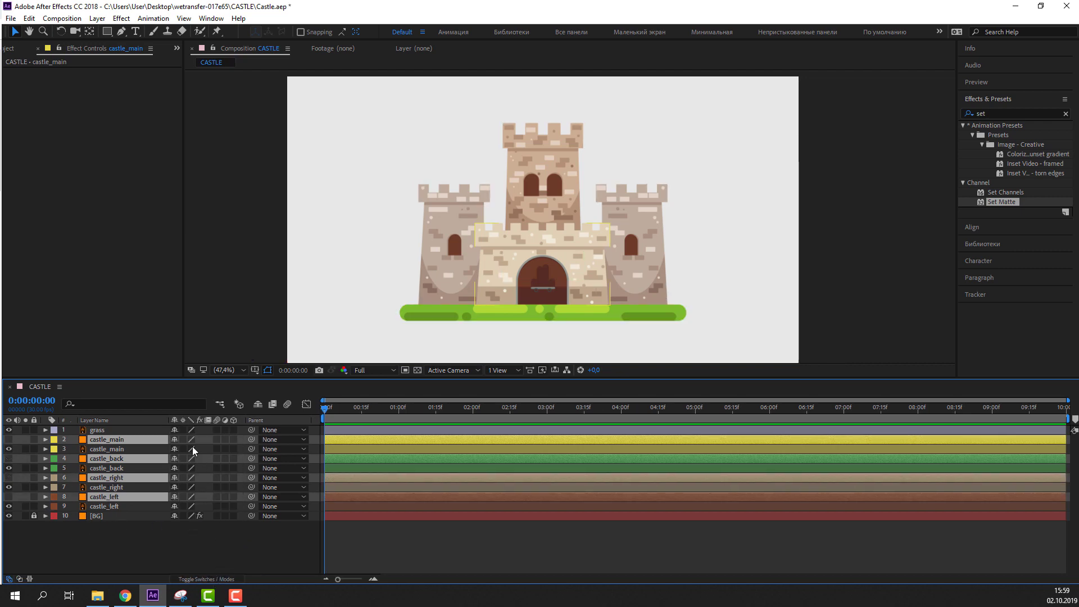
left_click(175, 440)
left_click(257, 404)
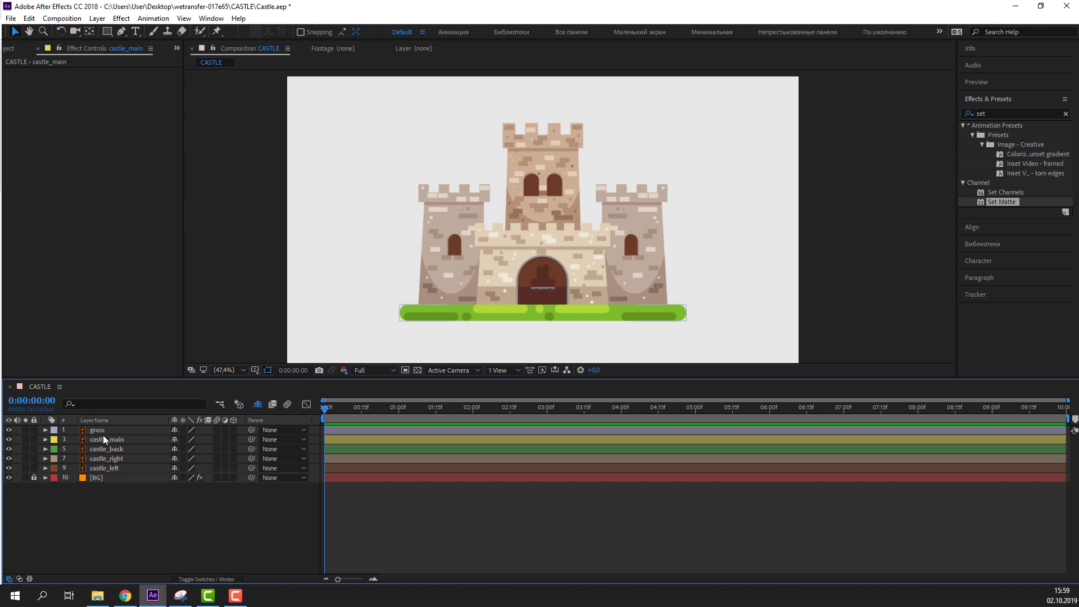
Select the castle_main, castle_back, castle_right and castle_left layers
left_click(123, 440)
left_click(116, 449, "ctrl")
left_click(115, 459, "ctrl")
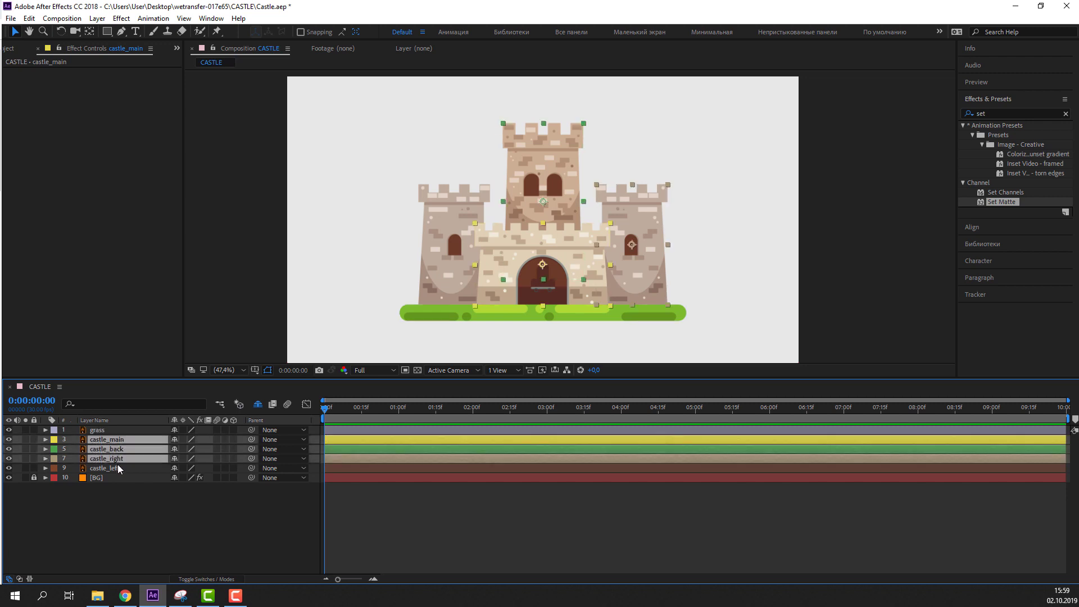
left_click(117, 466, "ctrl")
Set the four castle layers' TrkMat to Alpha Inverted Matte
left_click(207, 579)
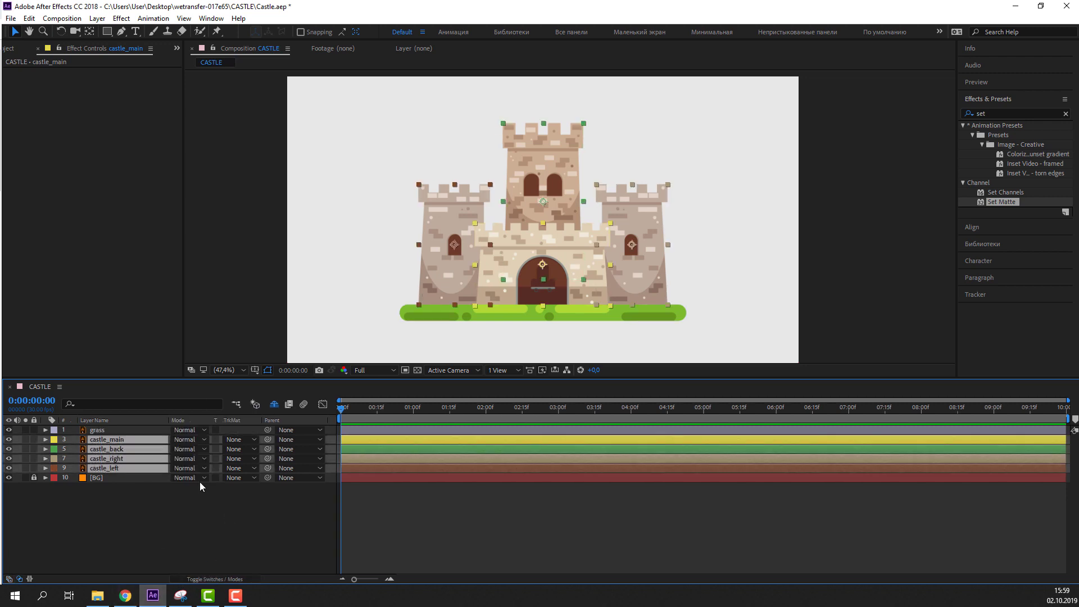
left_click(236, 449)
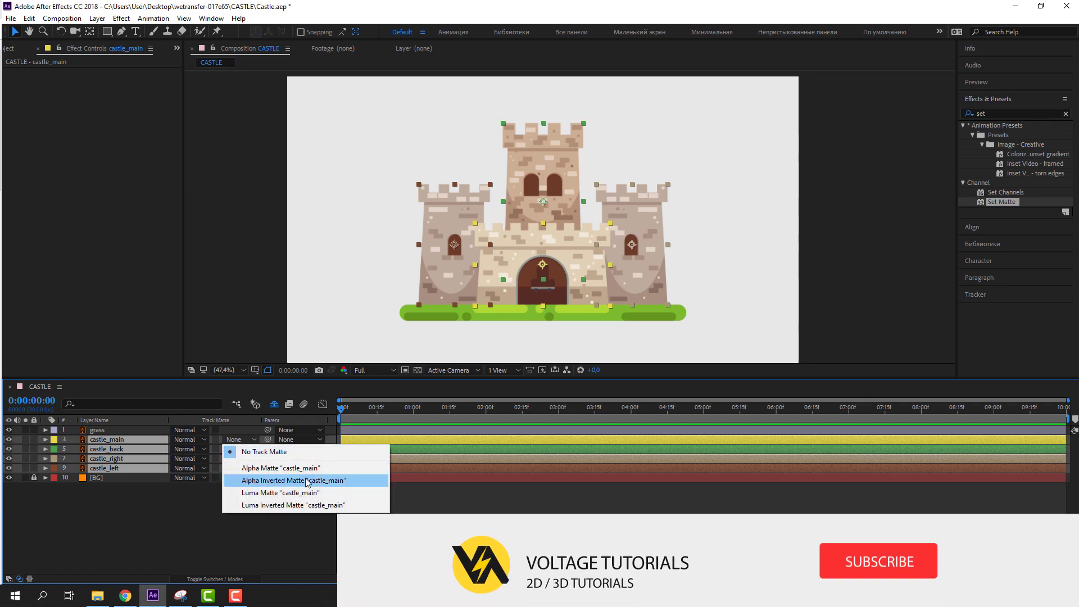
left_click(307, 480)
left_click(157, 521)
Reveal Position on the four castle layers and test sliding them down behind the ground
left_click(124, 469)
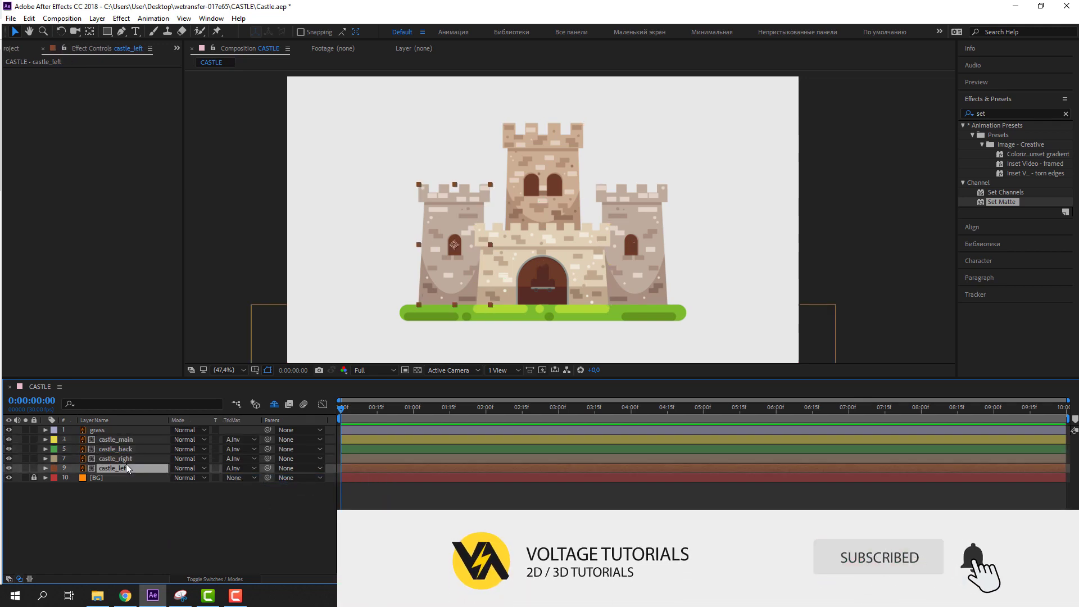
left_click(127, 458, "ctrl")
left_click(128, 449, "ctrl")
left_click(133, 438, "ctrl")
key("p")
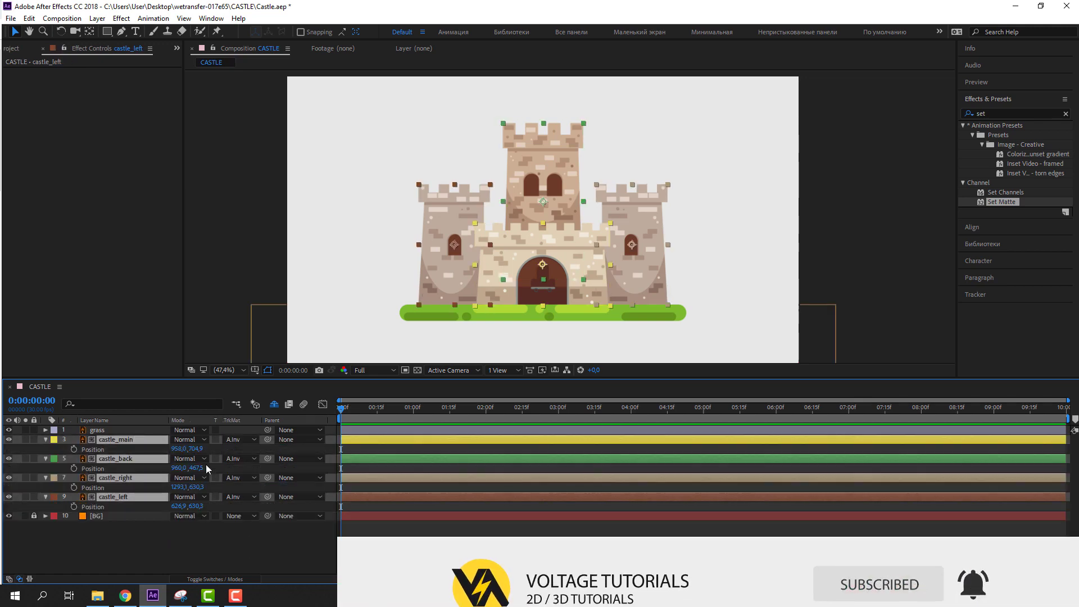
mouse_move(196, 468)
left_mouse_down()
mouse_move(421, 448)
mouse_move(61, 450)
left_mouse_up()
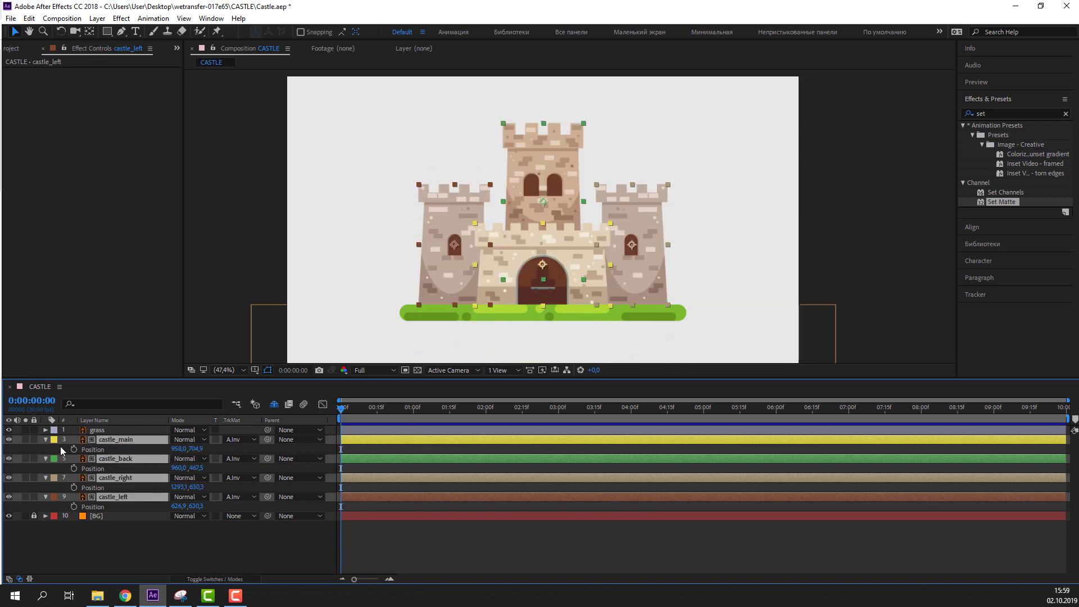
left_click(45, 440)
left_click(173, 520)
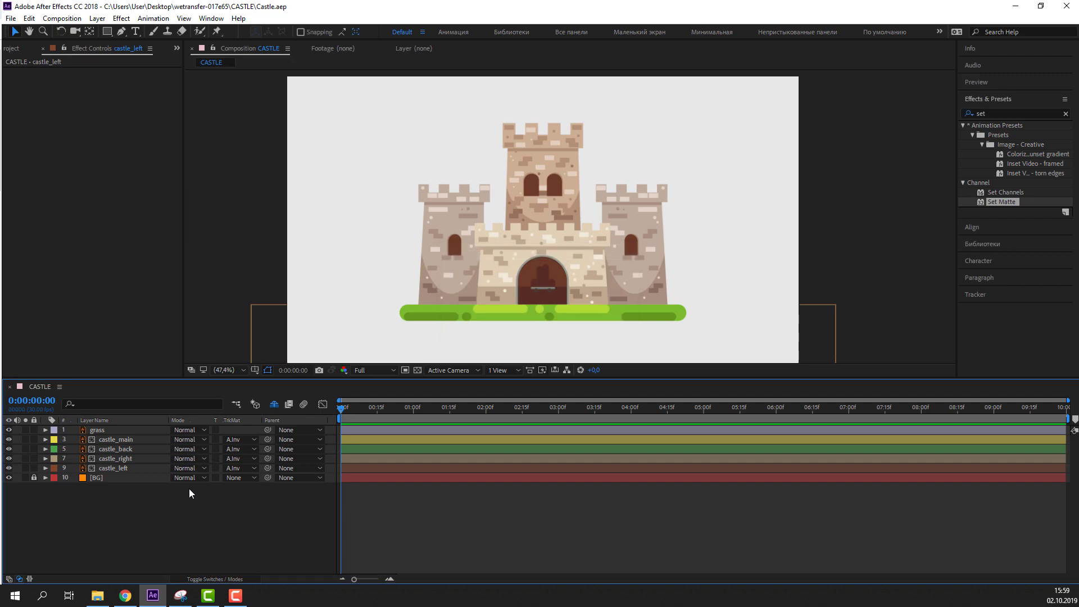
Keyframe the grass Position from -590,886.8 to 960,886.8 ending near 1:15, with Easy Ease
left_click(126, 429)
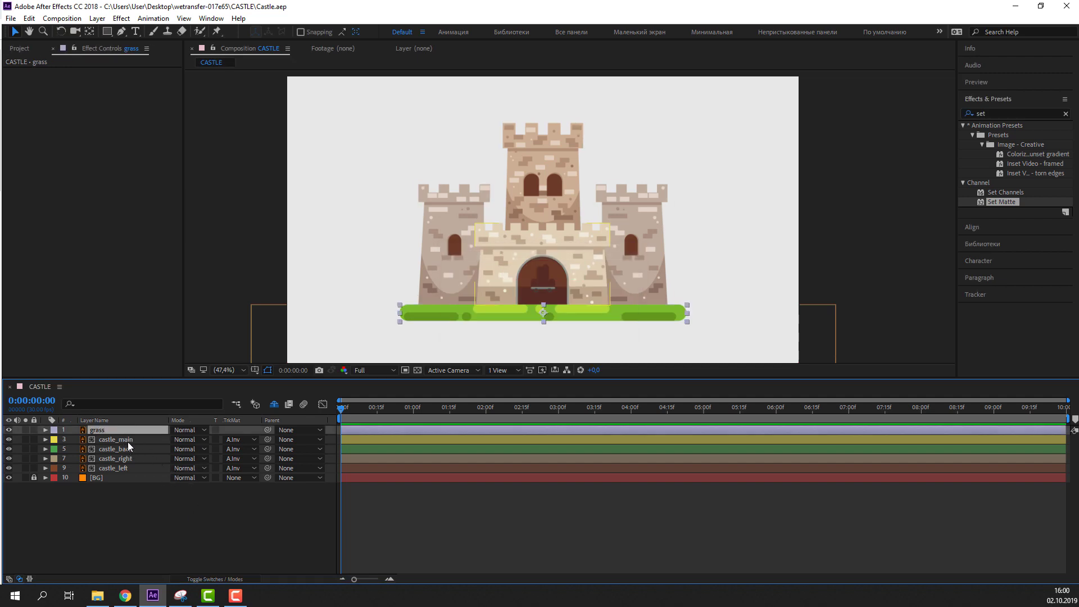
key("p")
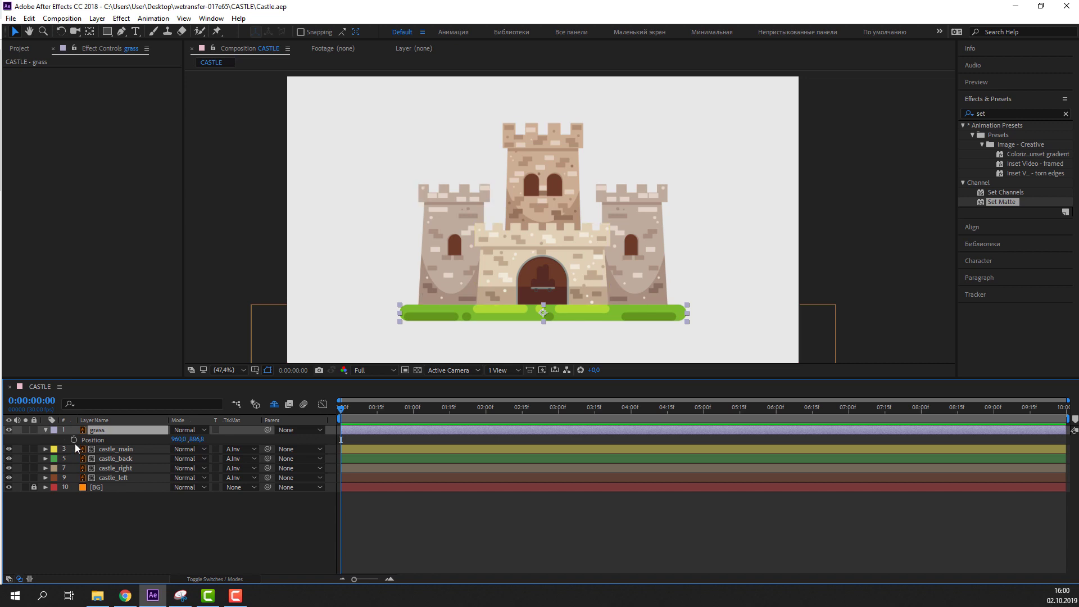
left_click(74, 441)
left_click_drag(342, 439, 447, 440)
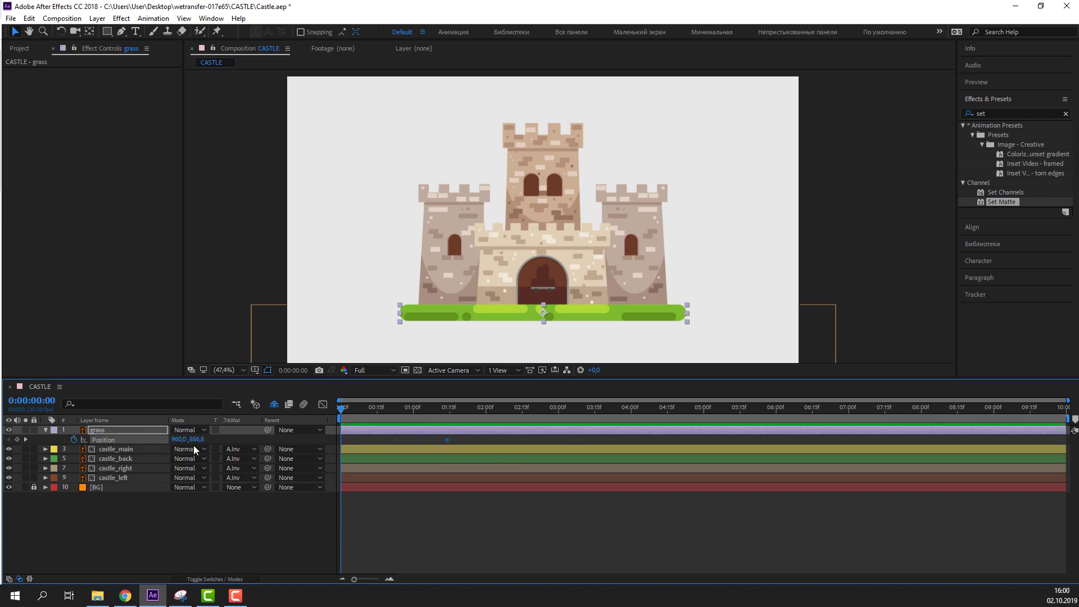
mouse_move(179, 439)
left_mouse_down()
mouse_move(111, 442)
mouse_move(343, 443)
left_mouse_up()
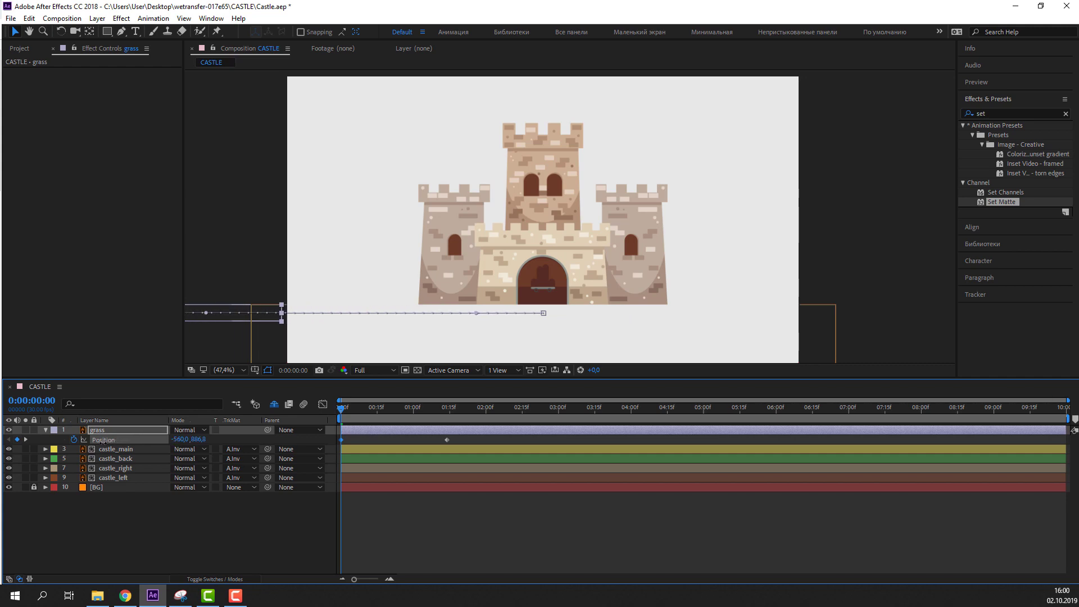
right_click(342, 440)
mouse_move(377, 436)
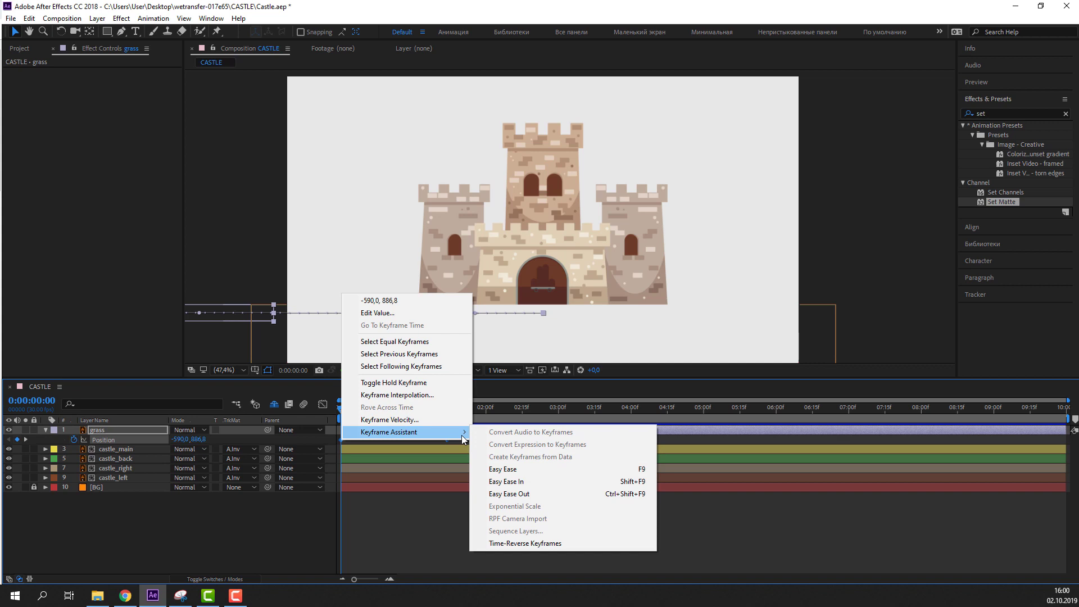
left_click(495, 467)
Preview the grass slide-in, then show its Position keyframes in the speed graph
key("space")
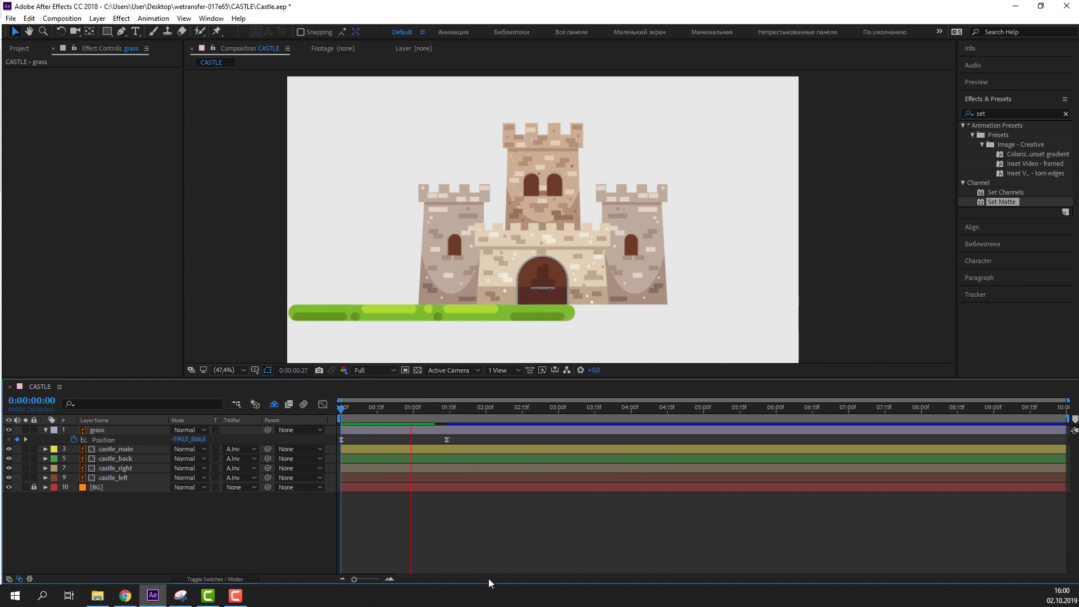
key("space")
left_click_drag(460, 436, 337, 444)
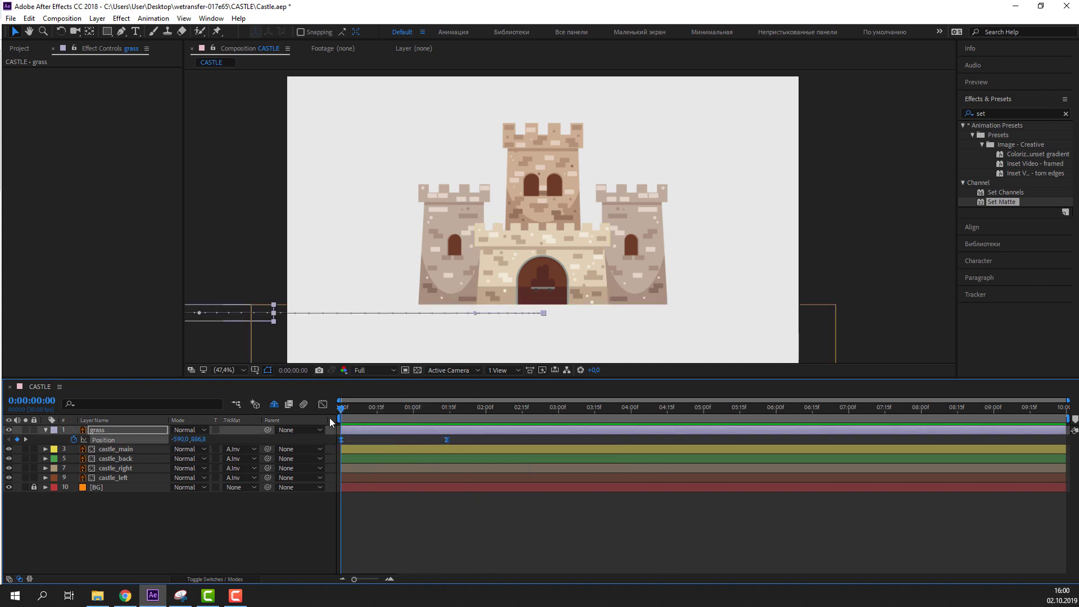
left_click(323, 405)
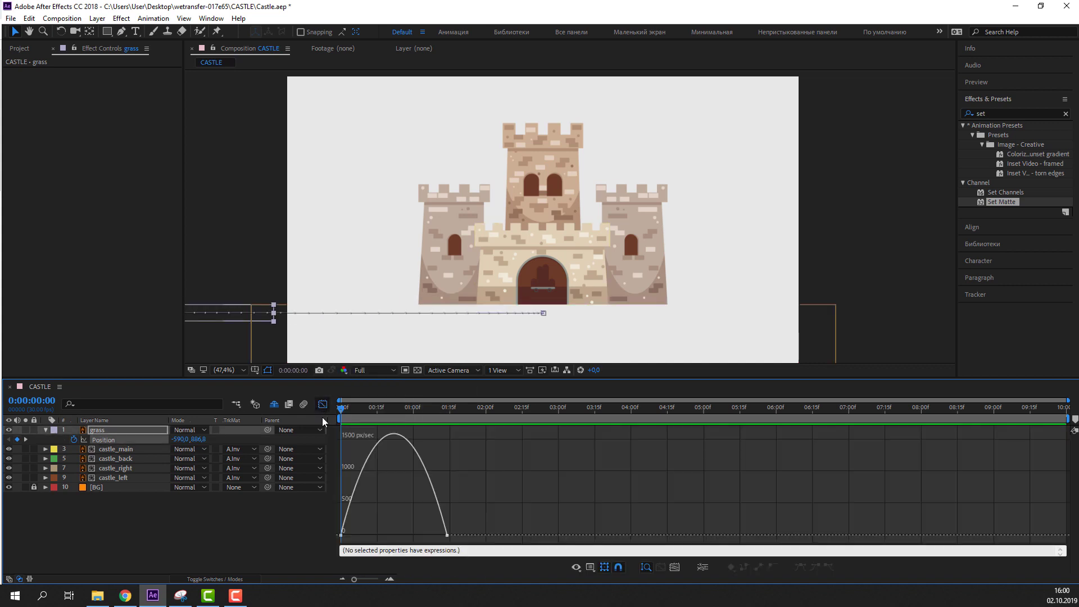
Reshape the grass speed curve into an early sharp peak with a long slowdown
left_click(354, 538)
left_click_drag(359, 535, 383, 535)
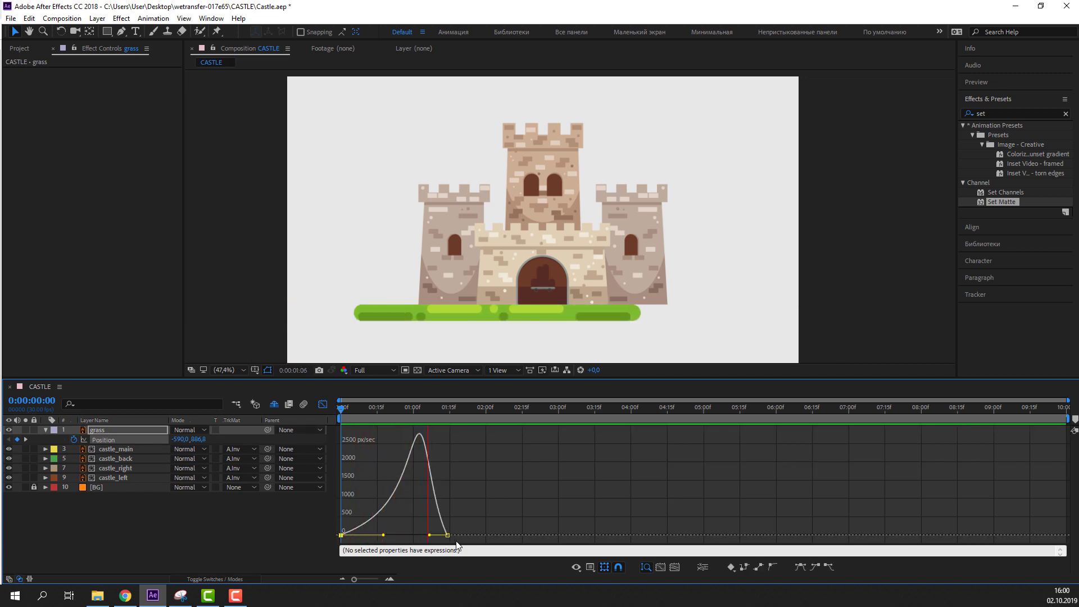
key("space")
left_click_drag(383, 535, 360, 535)
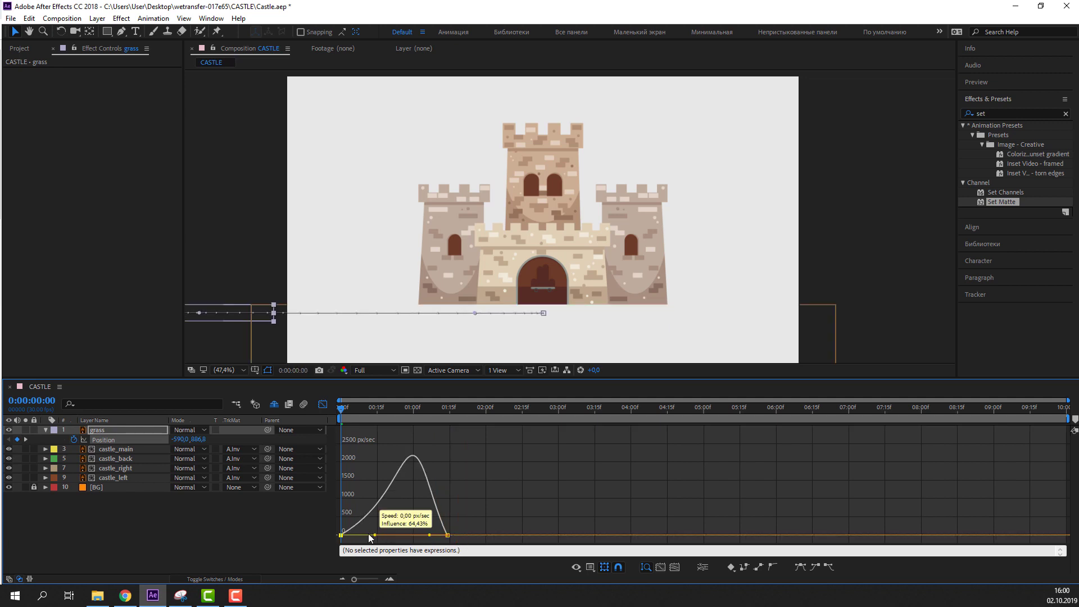
left_click_drag(429, 535, 395, 539)
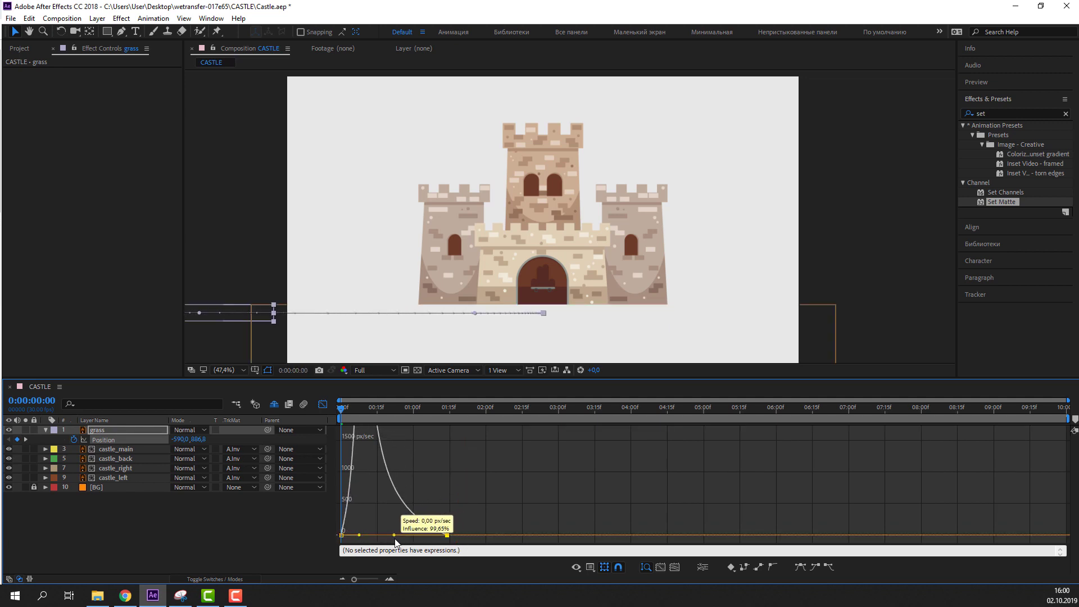
key("space")
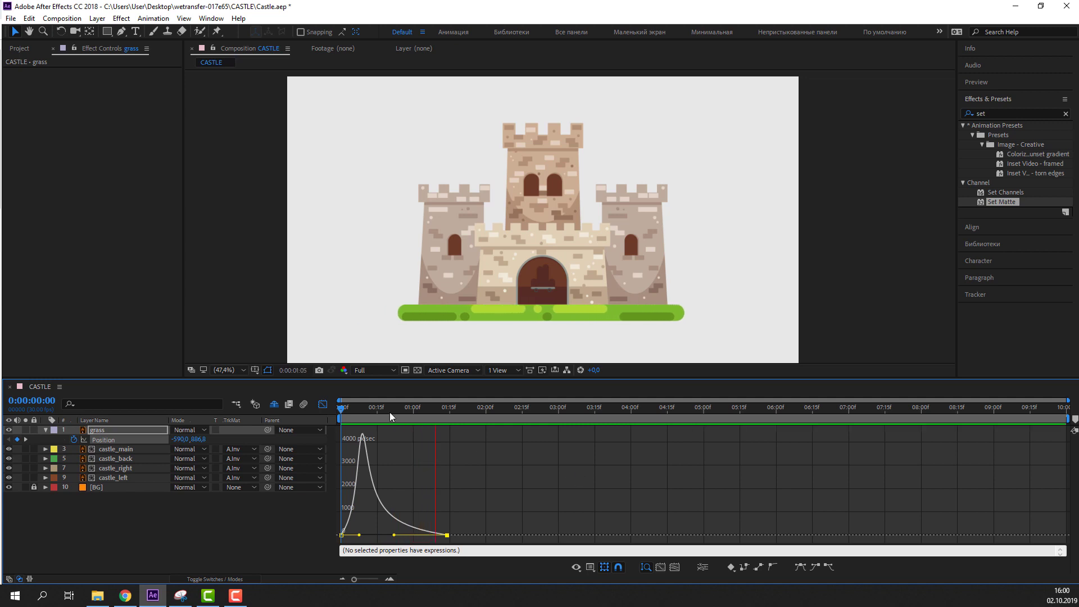
Close the Graph Editor and scrub to where the grass settles under the castle
left_click(323, 404)
left_click(355, 406)
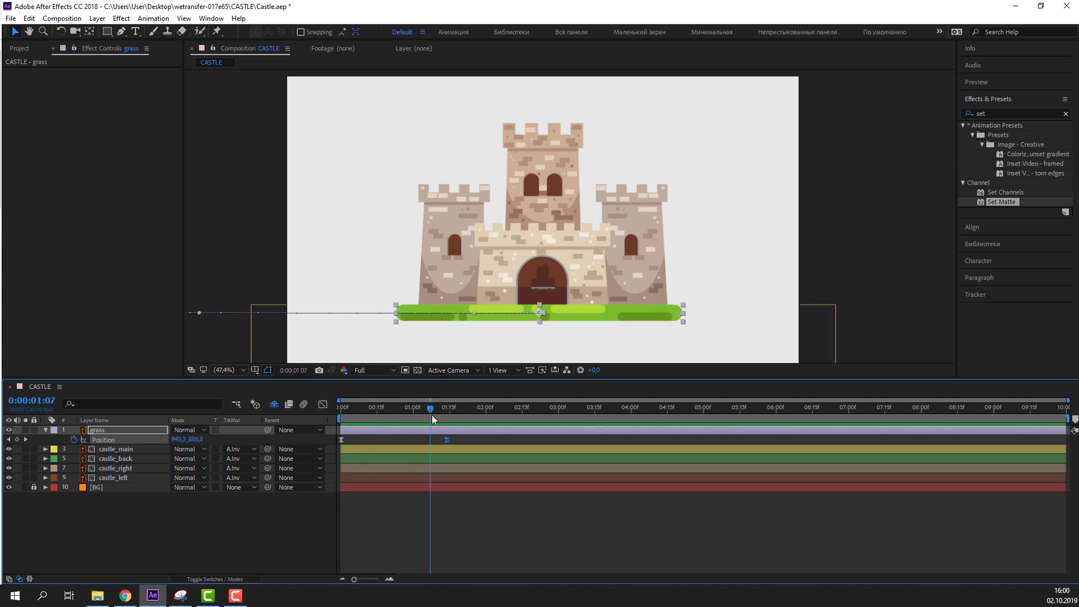
left_click_drag(395, 416, 425, 415)
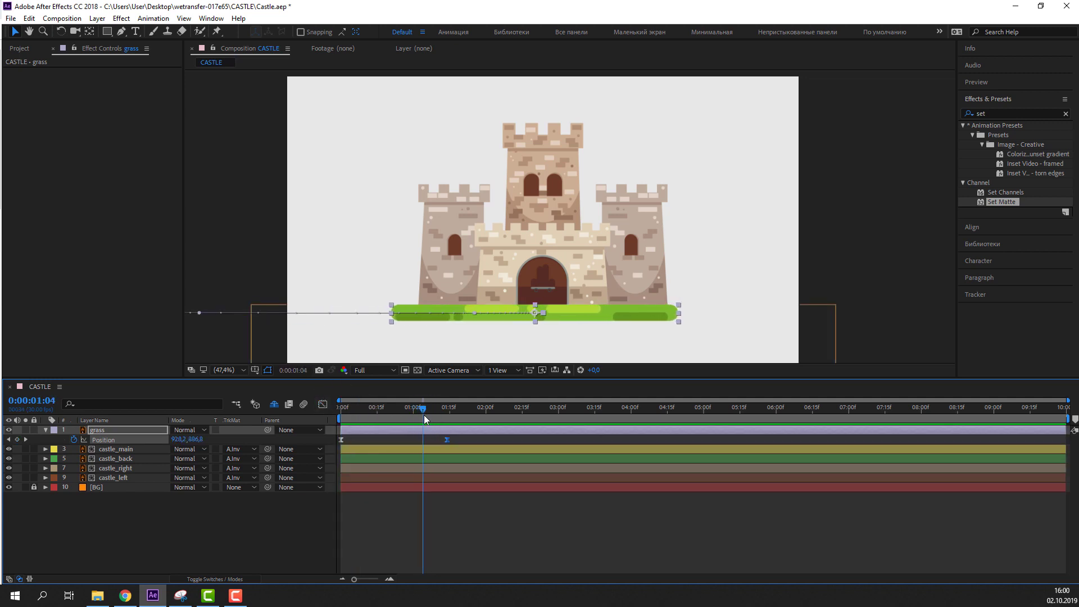
Key the four castle layers' Position at 2:05 and lower them behind the grass at 1:05
left_click(197, 529)
left_click(129, 479)
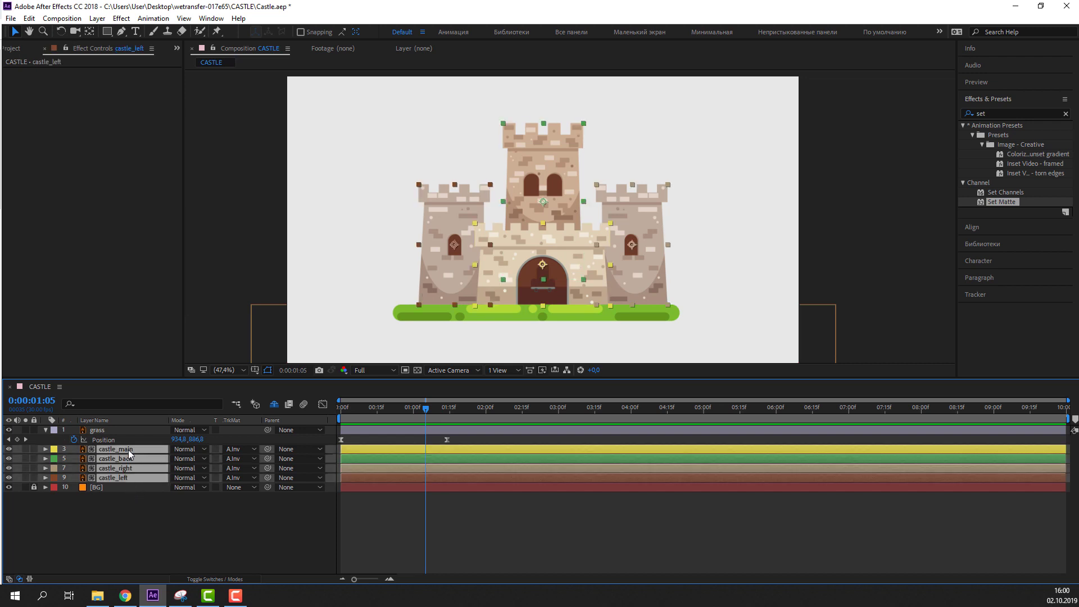
key("p")
left_click(74, 459)
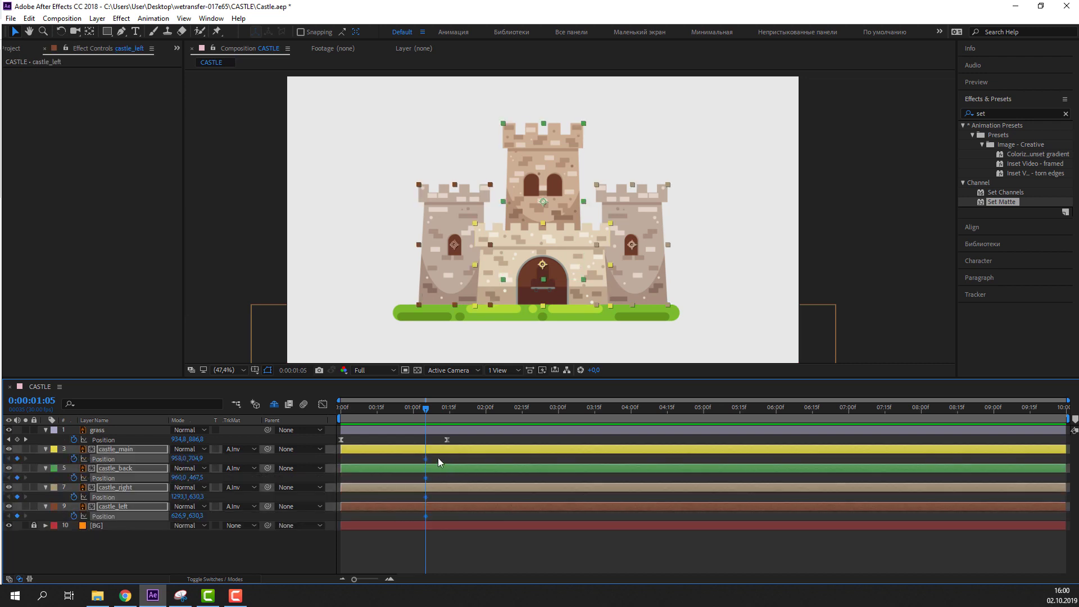
left_click_drag(426, 459, 505, 459)
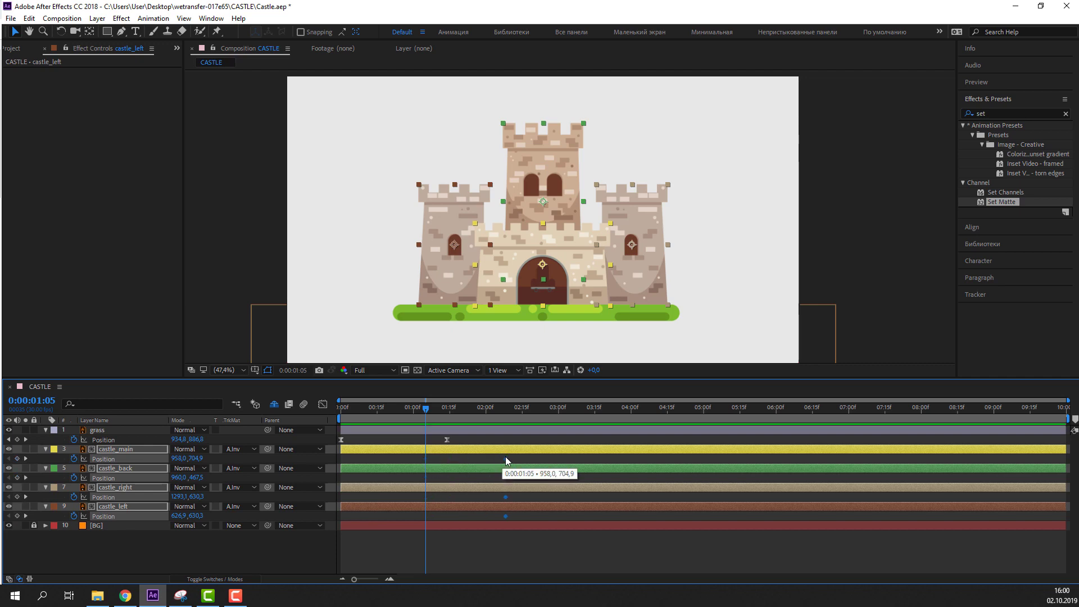
left_click_drag(220, 459, 619, 430)
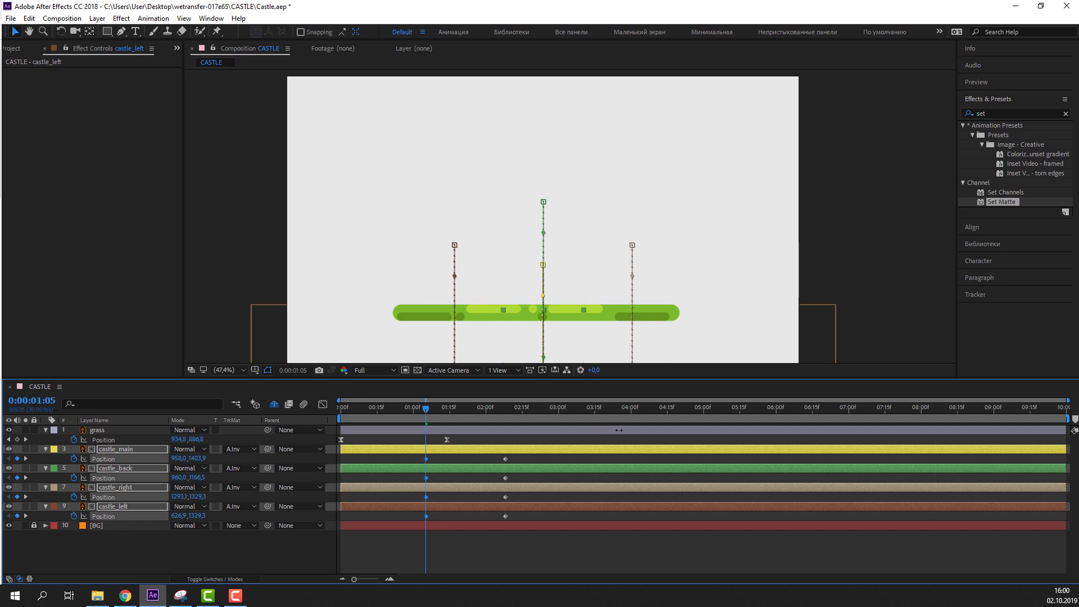
key("space")
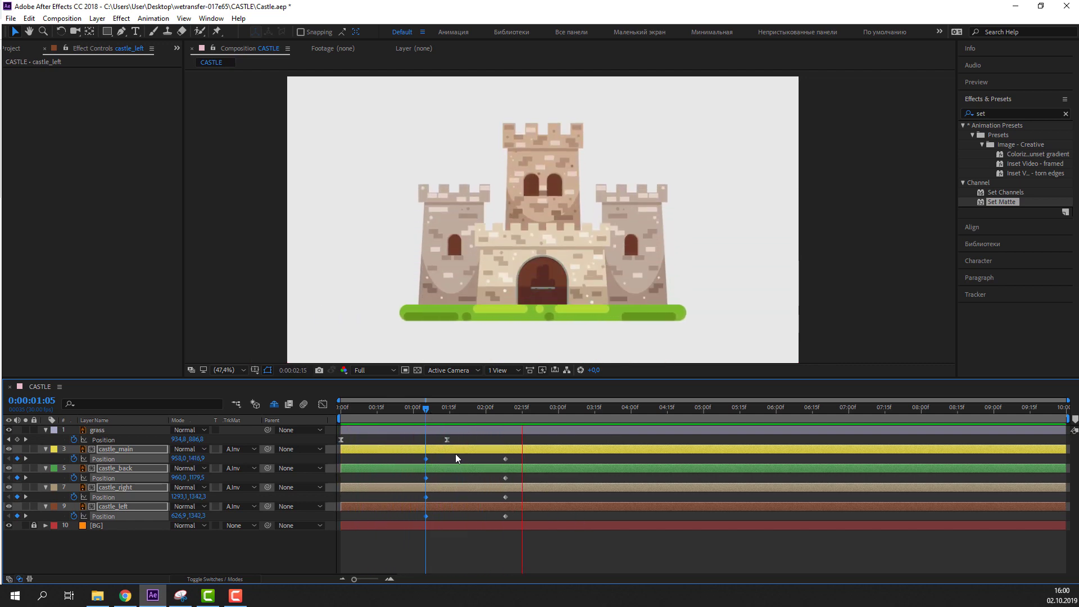
Add an overshoot below the rest position and a small rebound to the castle's rise
left_click(413, 409)
left_click_drag(413, 412, 506, 414)
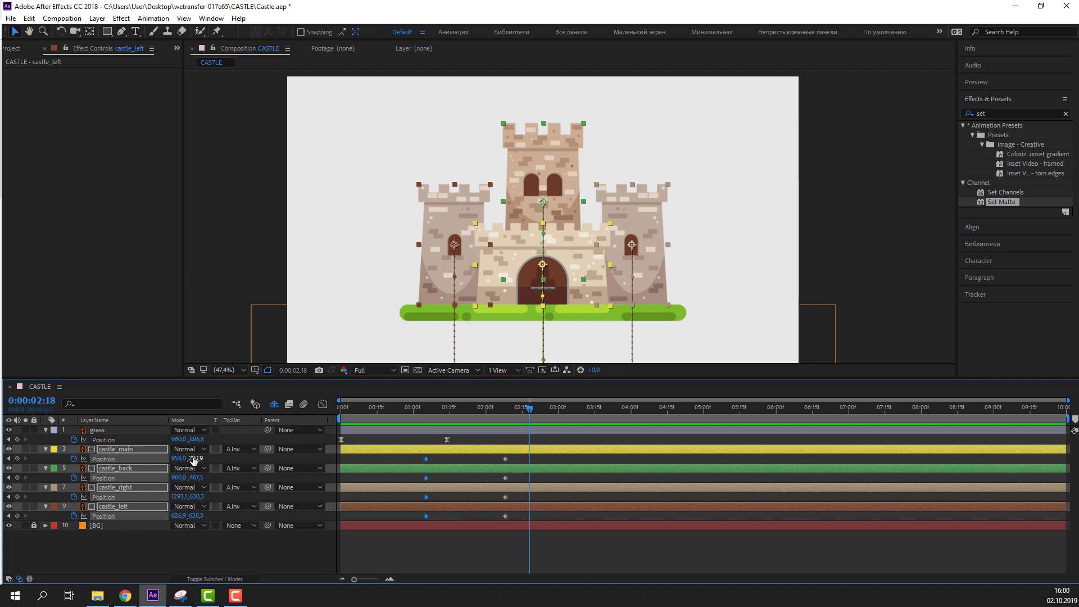
left_click_drag(194, 460, 228, 495)
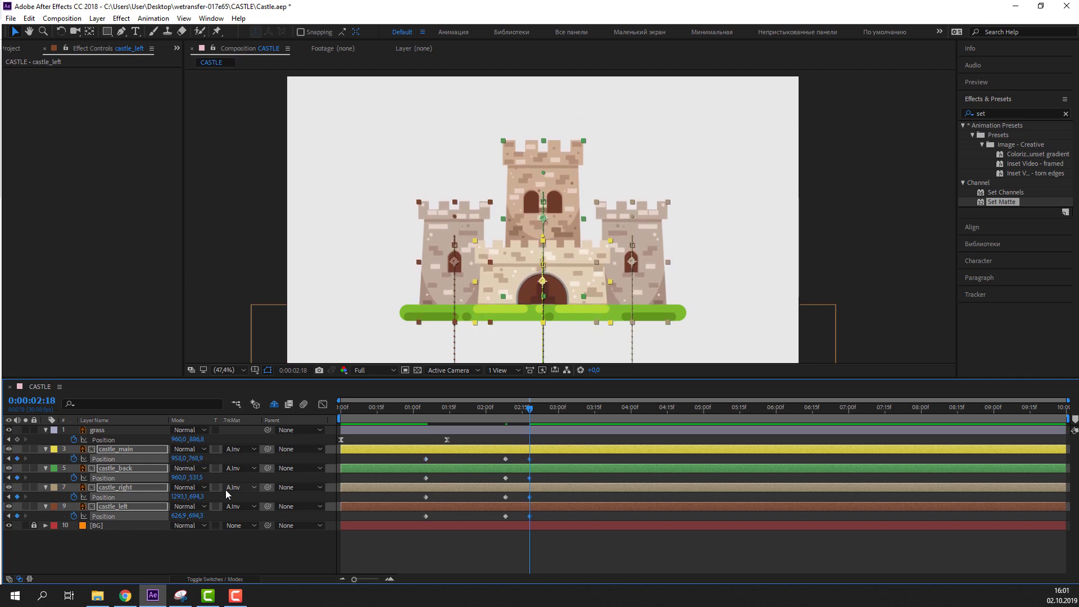
mouse_move(194, 459)
left_mouse_down()
mouse_move(177, 459)
mouse_move(199, 459)
left_mouse_up()
key("shift+Page_Down")
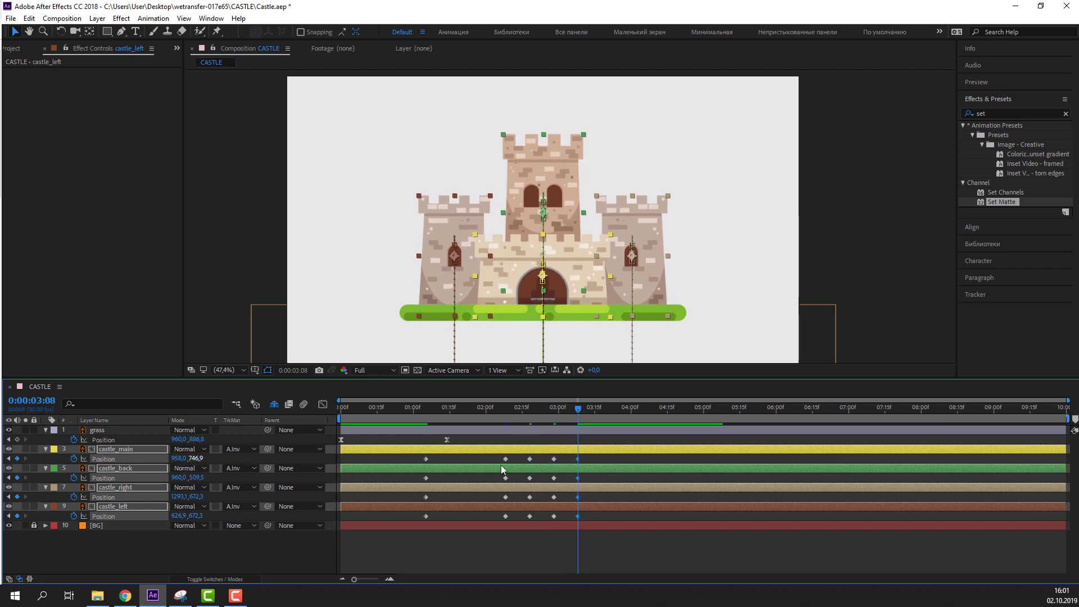
left_click_drag(504, 417, 571, 414)
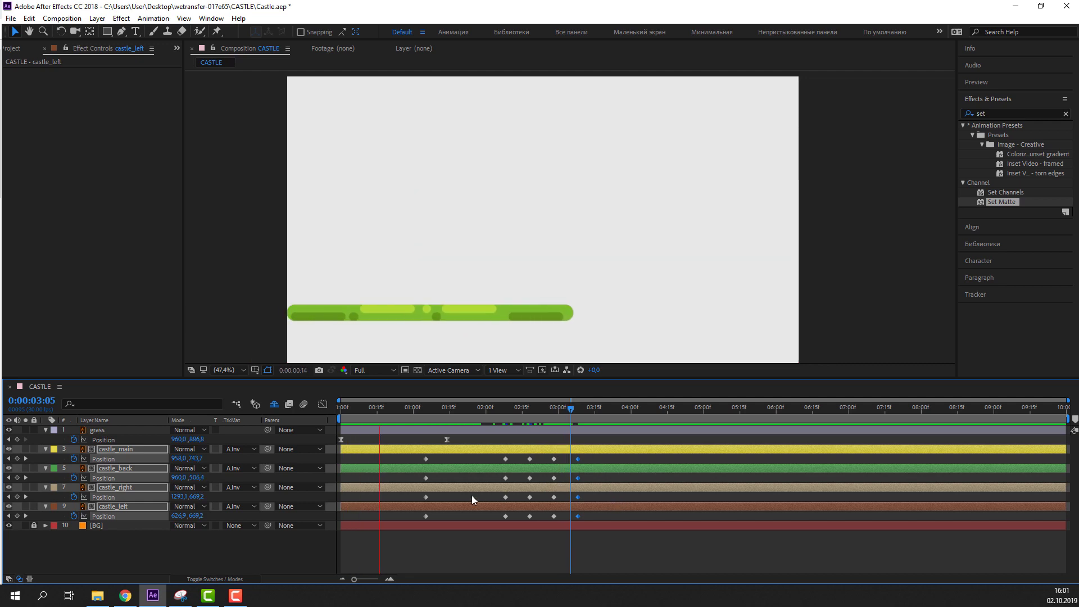
key("space")
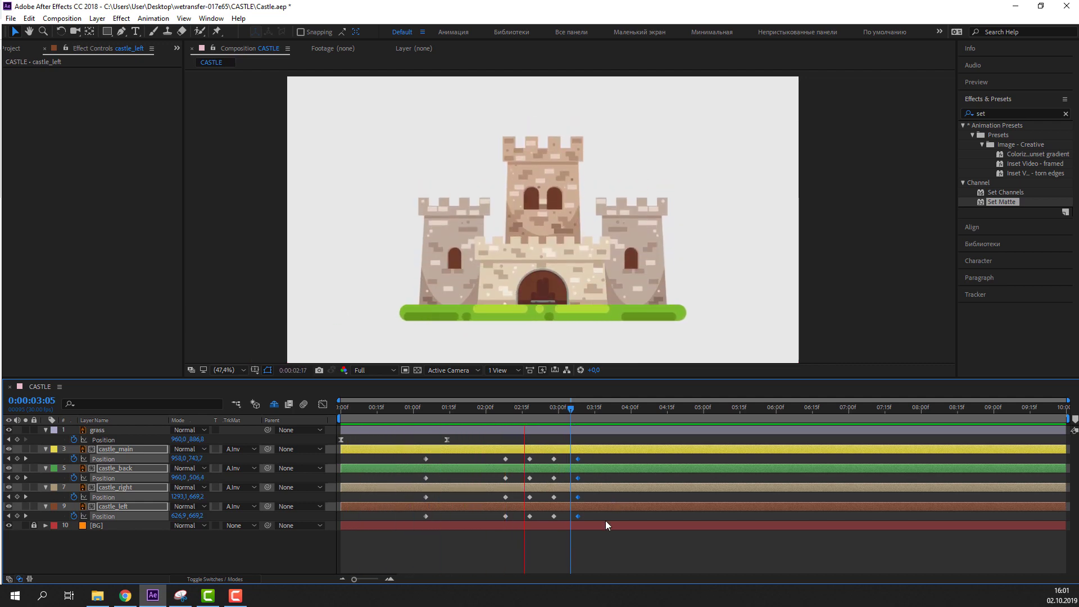
Apply Easy Ease to the castle layers' bounce keyframes
left_click_drag(597, 458, 417, 519)
right_click(426, 516)
mouse_move(459, 508)
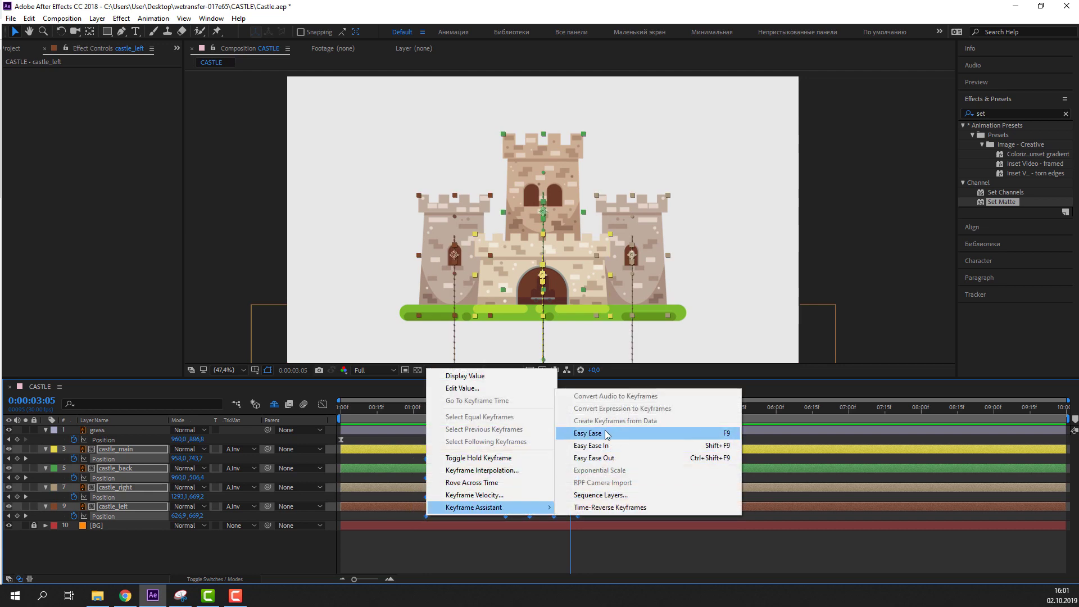
left_click(587, 433)
key("space")
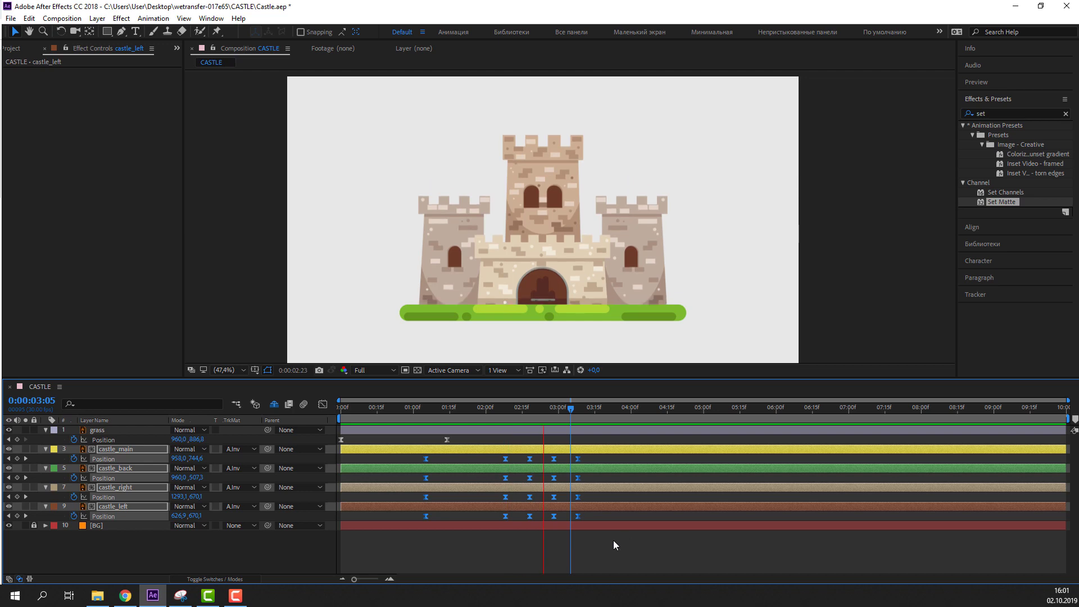
left_click(501, 406)
Set the castle keyframes' spatial interpolation to Linear and preview the animation
right_click(505, 459)
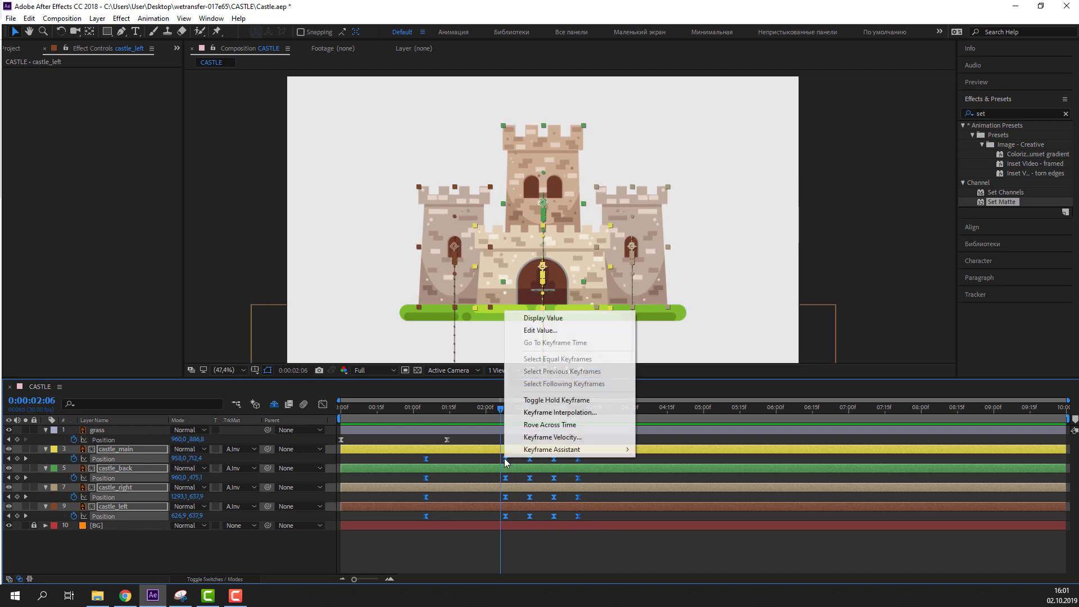
left_click(537, 413)
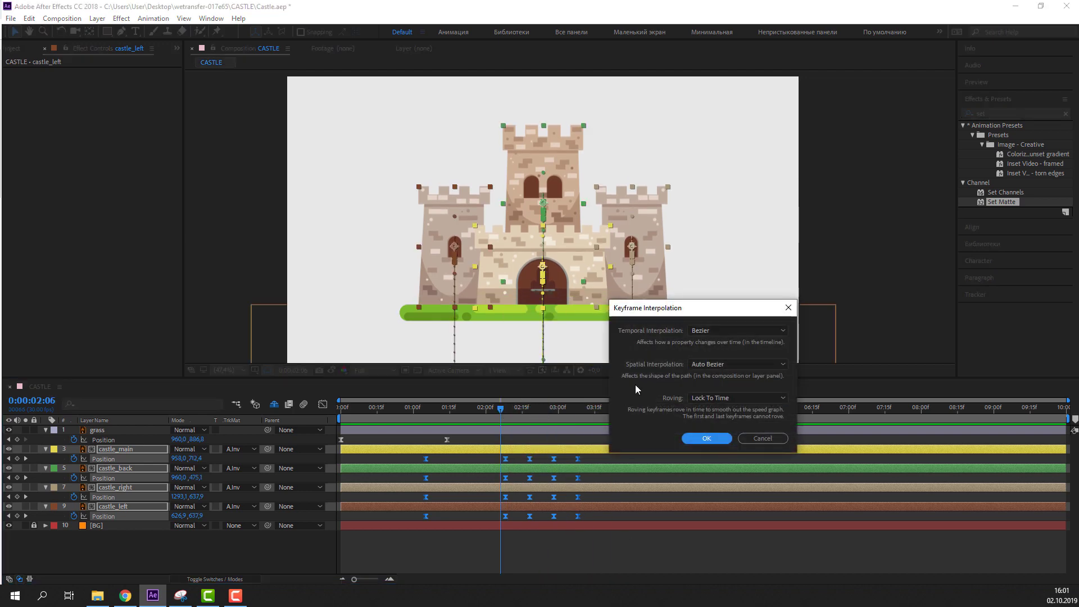
left_click(697, 365)
left_click(703, 393)
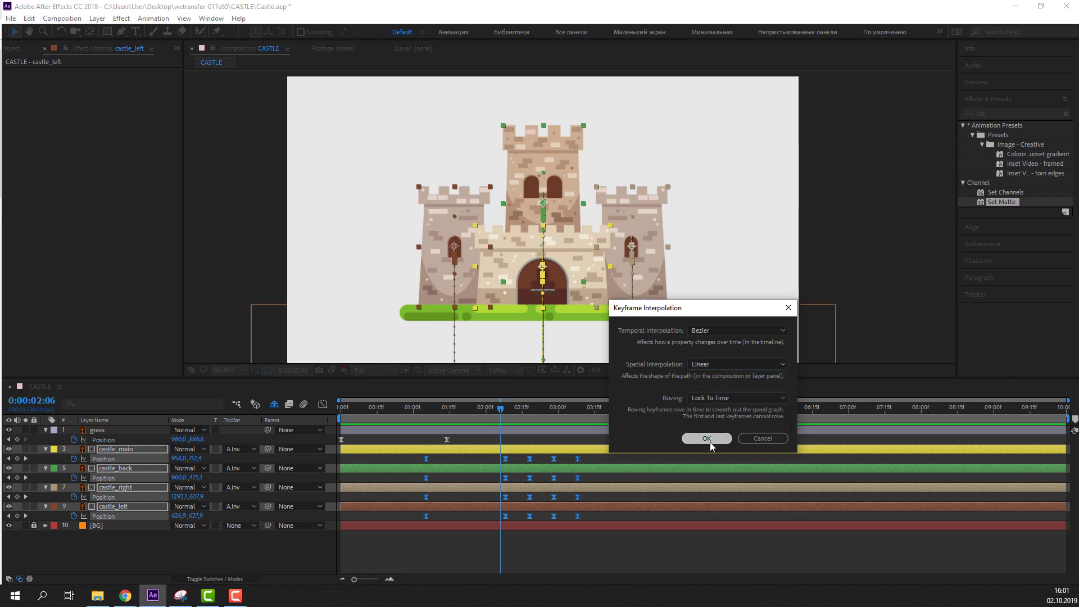
left_click(710, 440)
key("space")
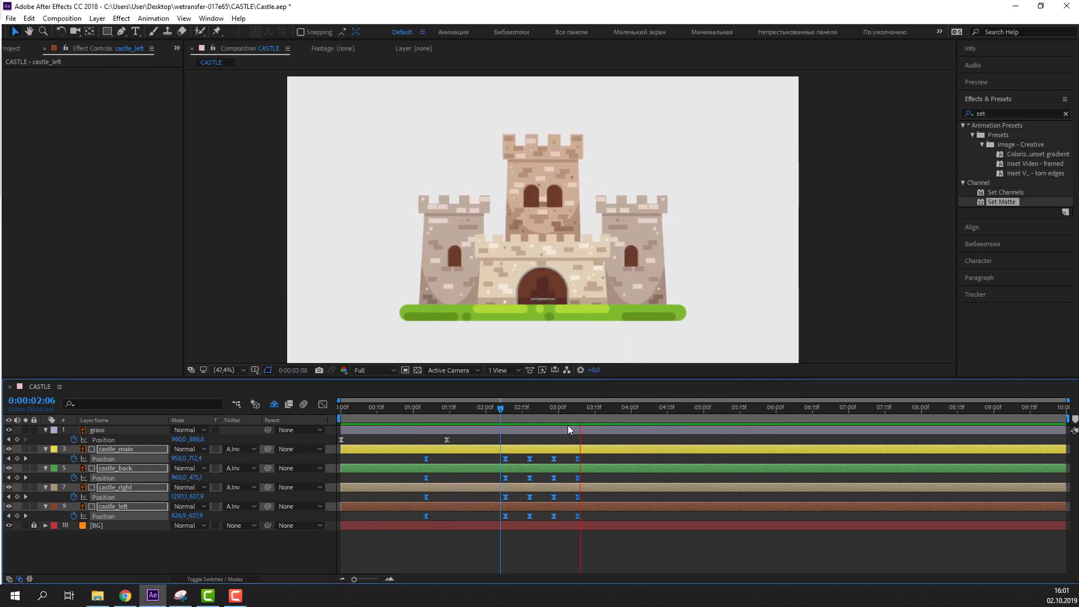
Stagger the side towers' and castle_back's bounce keyframes later so castle_main rises first
left_click_drag(542, 409, 506, 408)
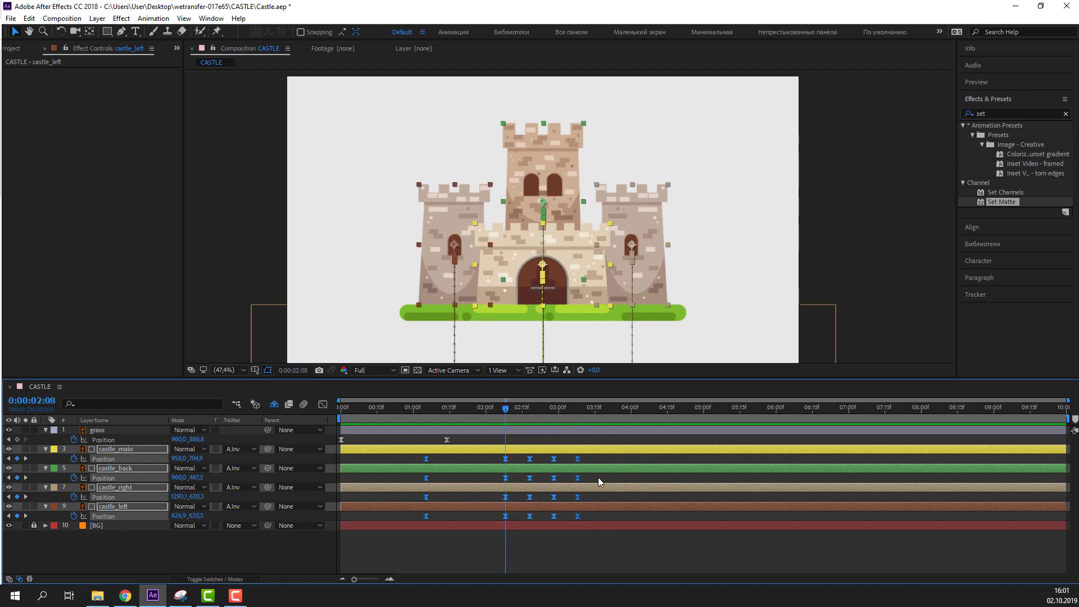
left_click(572, 461)
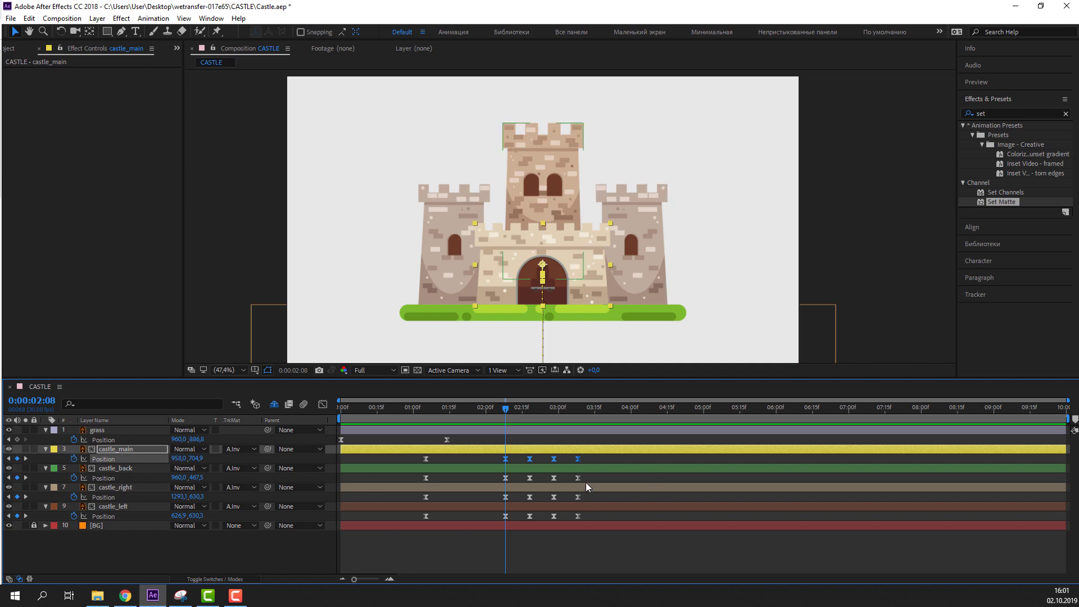
mouse_move(589, 480)
left_mouse_down()
mouse_move(506, 497)
mouse_move(526, 498)
mouse_move(500, 522)
mouse_move(554, 516)
left_mouse_up()
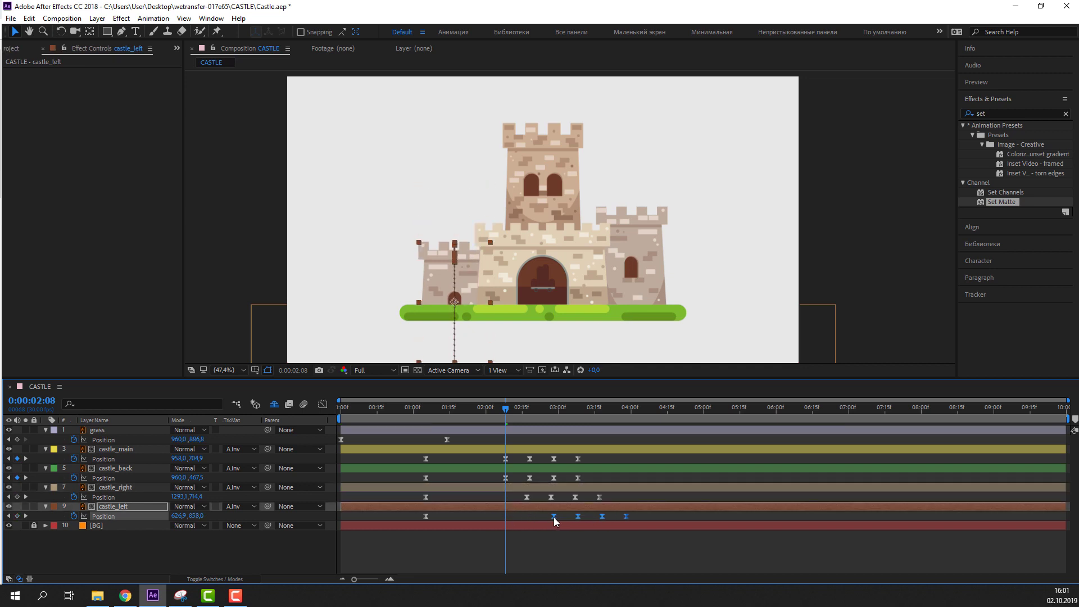
mouse_move(588, 474)
left_mouse_down()
mouse_move(502, 481)
mouse_move(561, 478)
left_mouse_up()
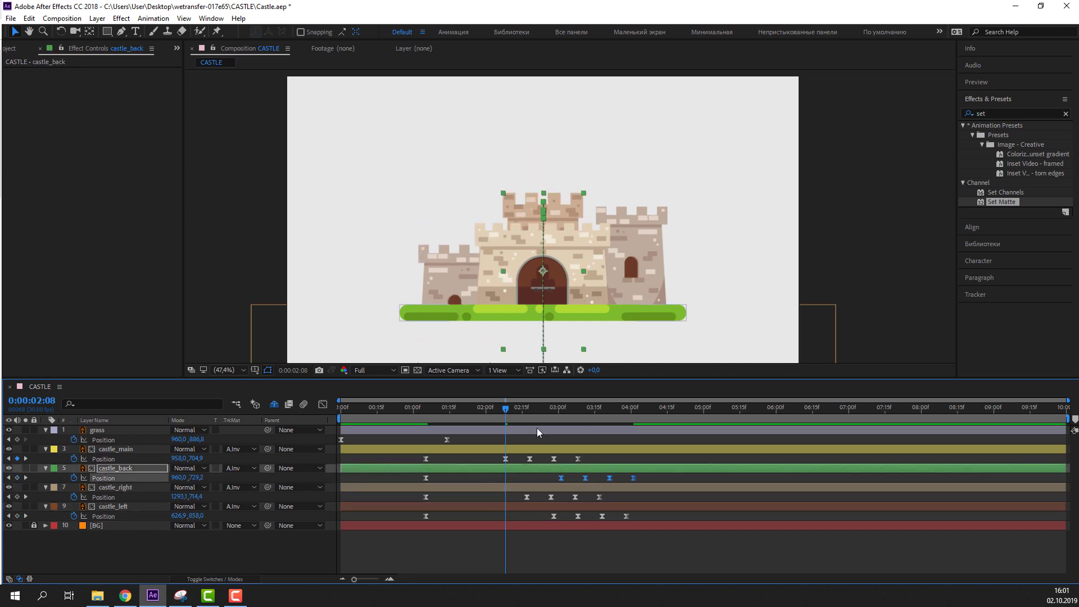
left_click_drag(480, 410, 515, 419)
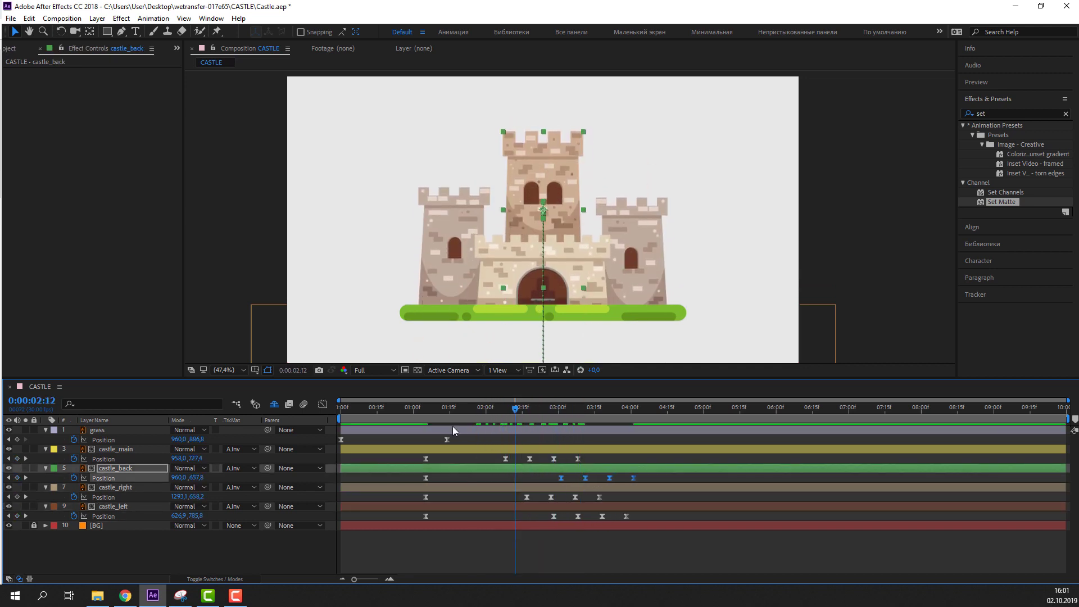
key("space")
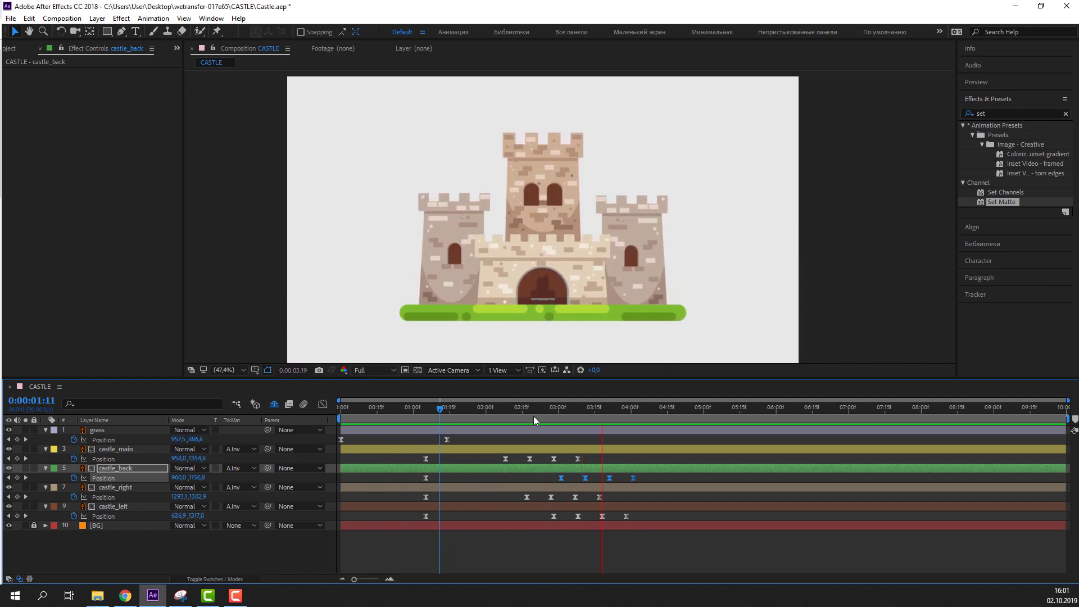
left_click(519, 409)
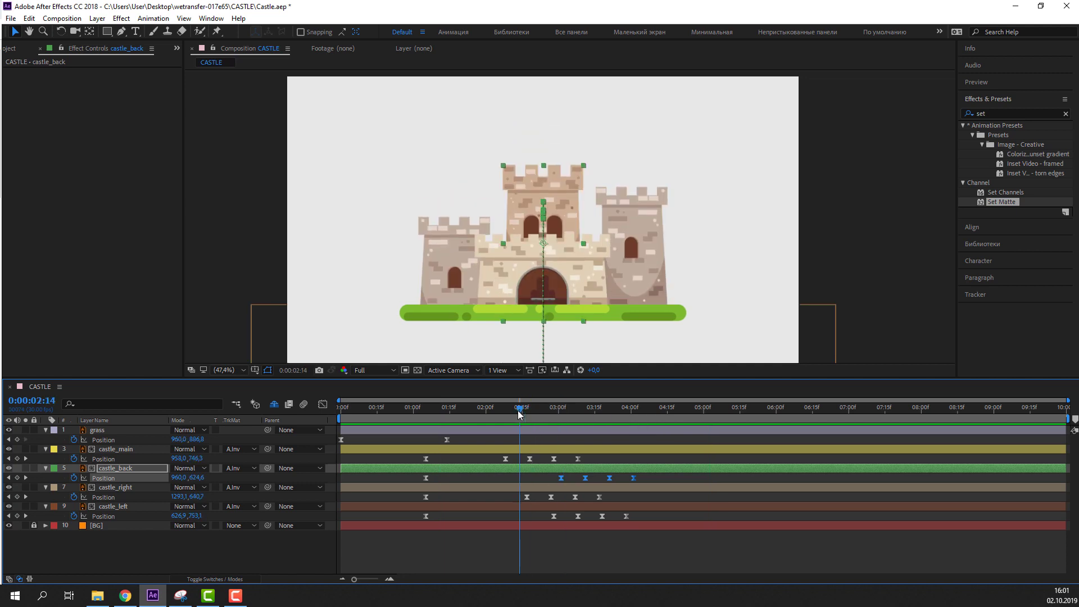
left_click_drag(520, 415, 505, 415)
key("space")
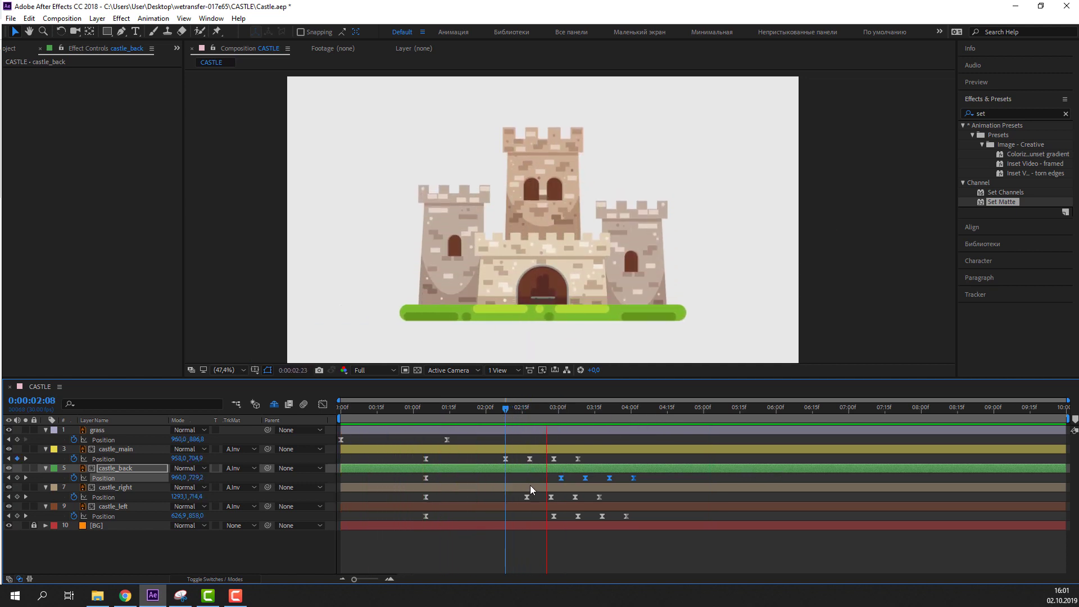
key("space")
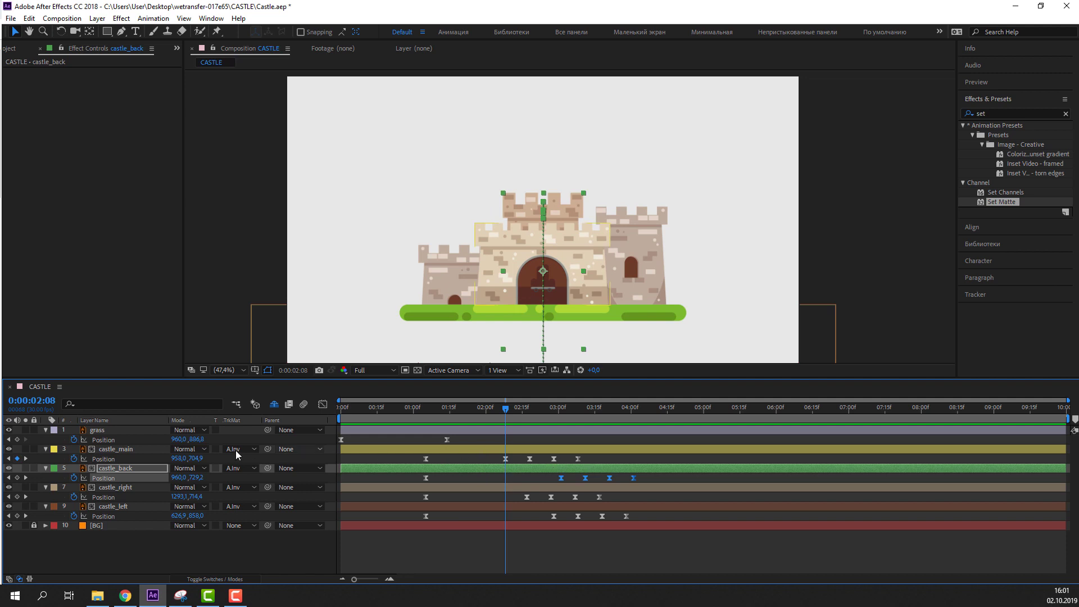
Shift the castle layers' keyframes earlier, preview, then nudge them later
left_click(586, 462)
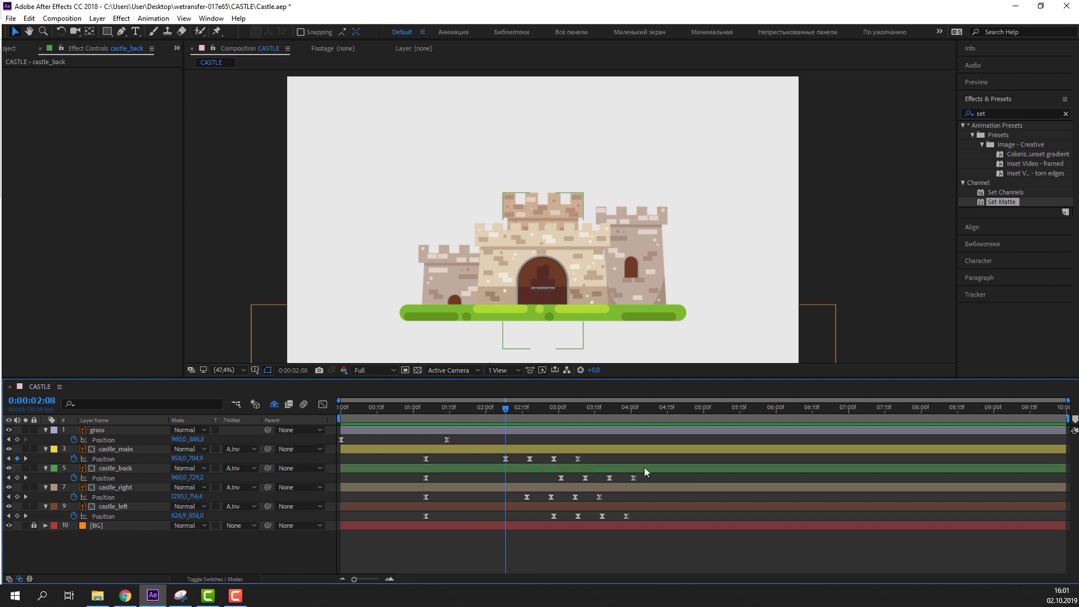
mouse_move(511, 497)
left_mouse_down()
mouse_move(497, 515)
mouse_move(522, 518)
left_mouse_up()
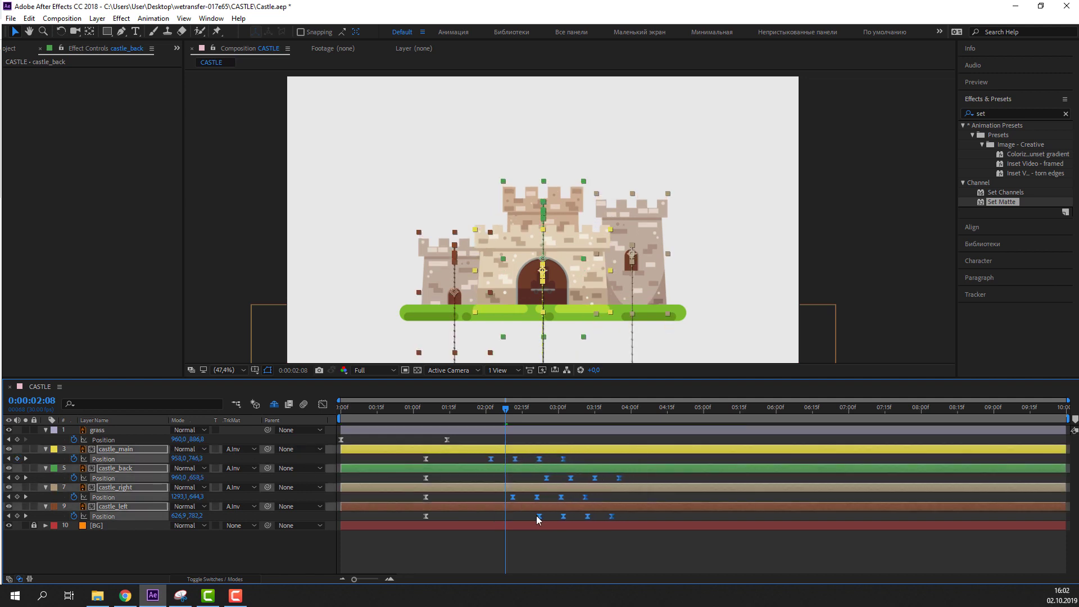
key("space")
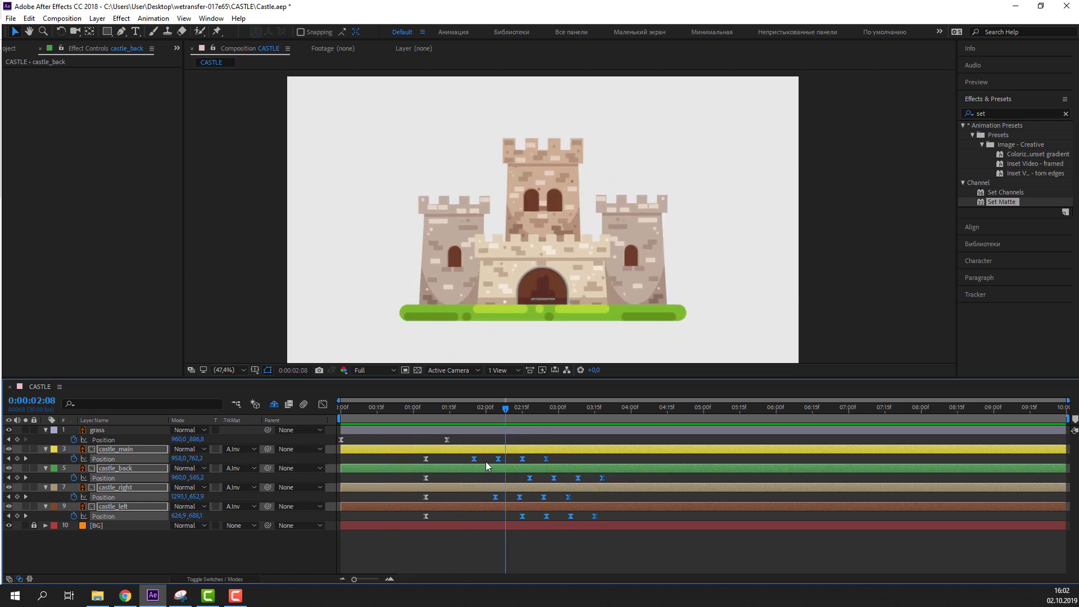
key("space")
left_click_drag(474, 457, 513, 464)
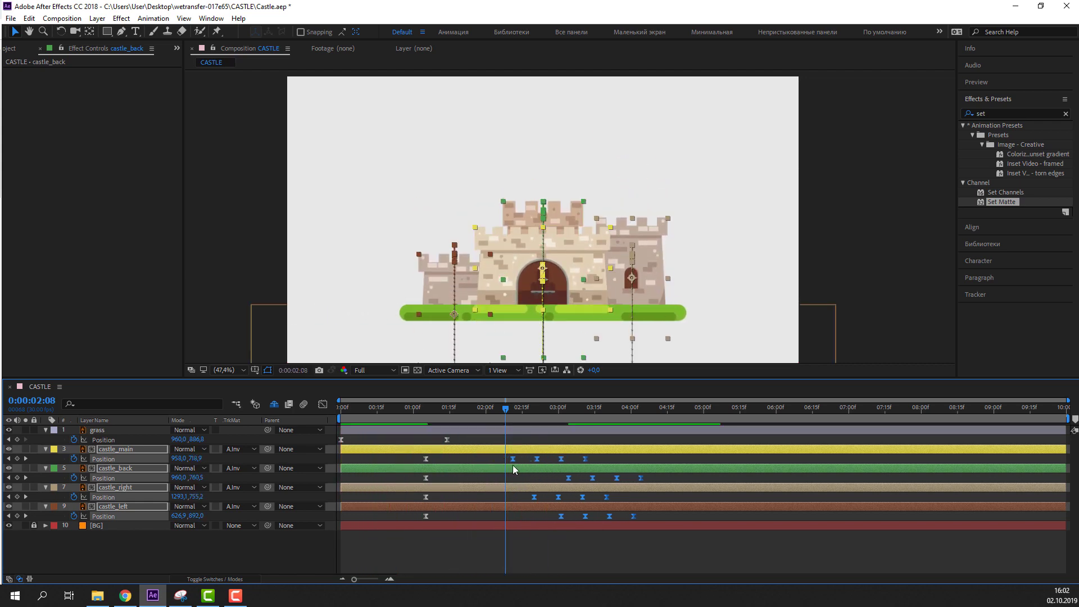
Move the towers' first Position keyframes so the rise starts near 1:00
left_click(426, 409)
mouse_move(436, 460)
left_mouse_down()
mouse_move(433, 517)
mouse_move(474, 516)
left_mouse_up()
key("space")
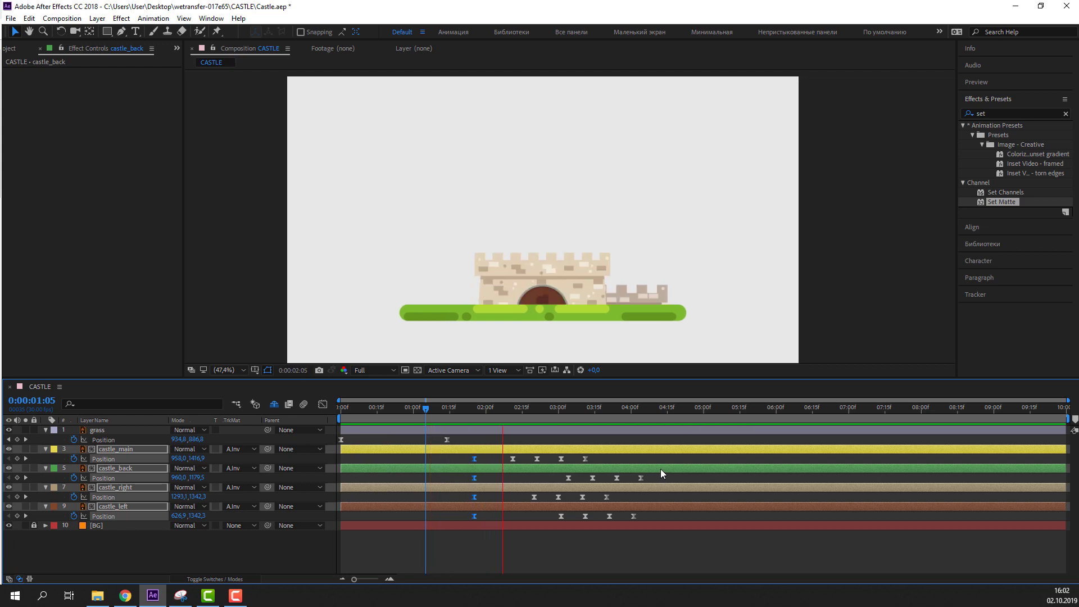
key("space")
left_click_drag(674, 459, 408, 515)
key("space")
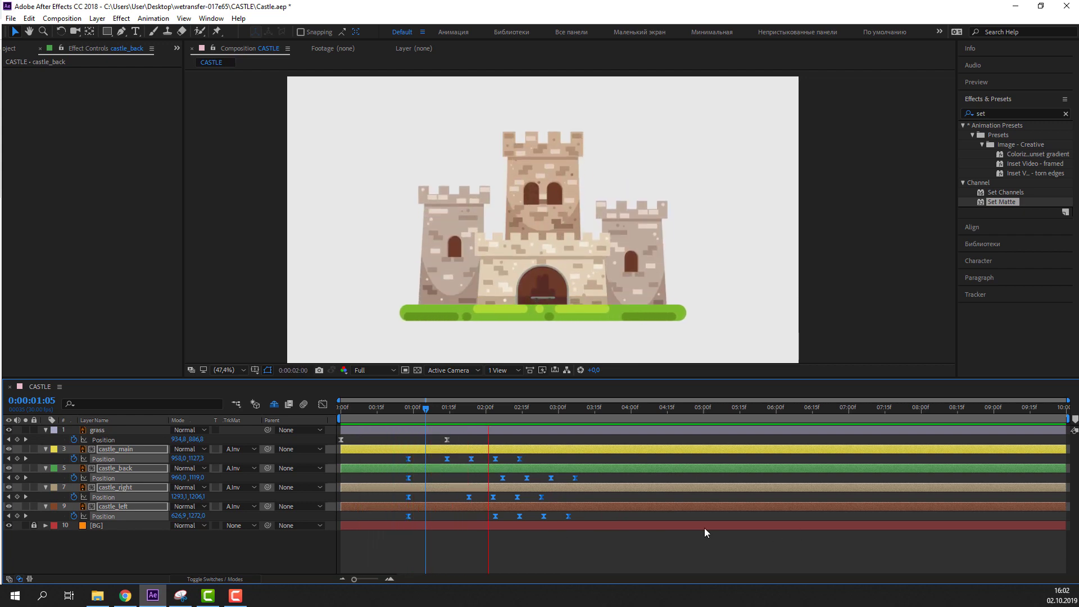
key("space")
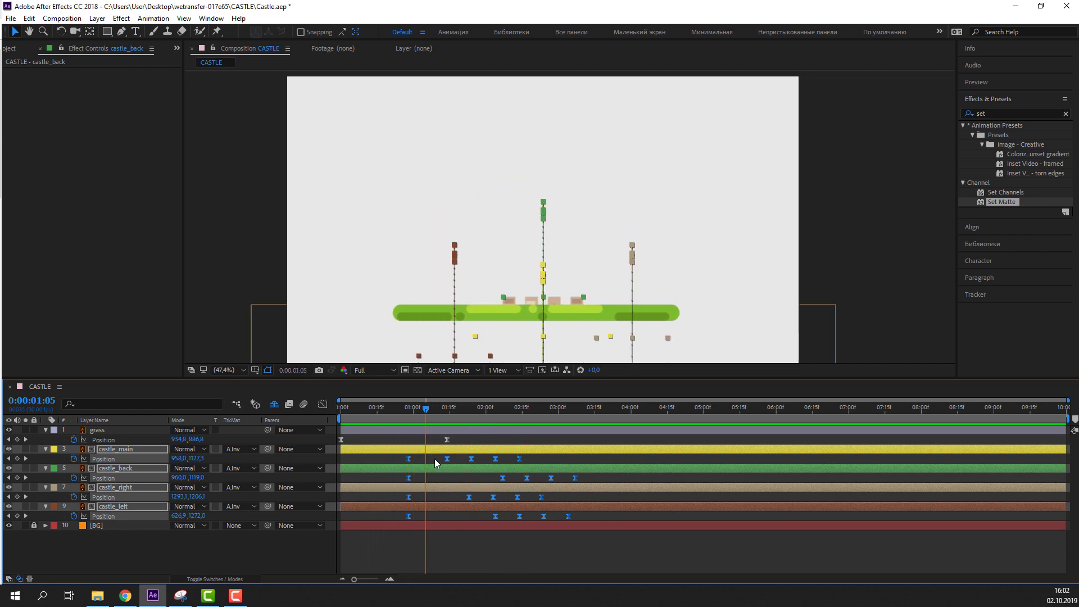
Push the later bounce keyframes further right, stopping at 0:28
mouse_move(434, 454)
left_mouse_down()
mouse_move(577, 517)
mouse_move(602, 517)
left_mouse_up()
key("space")
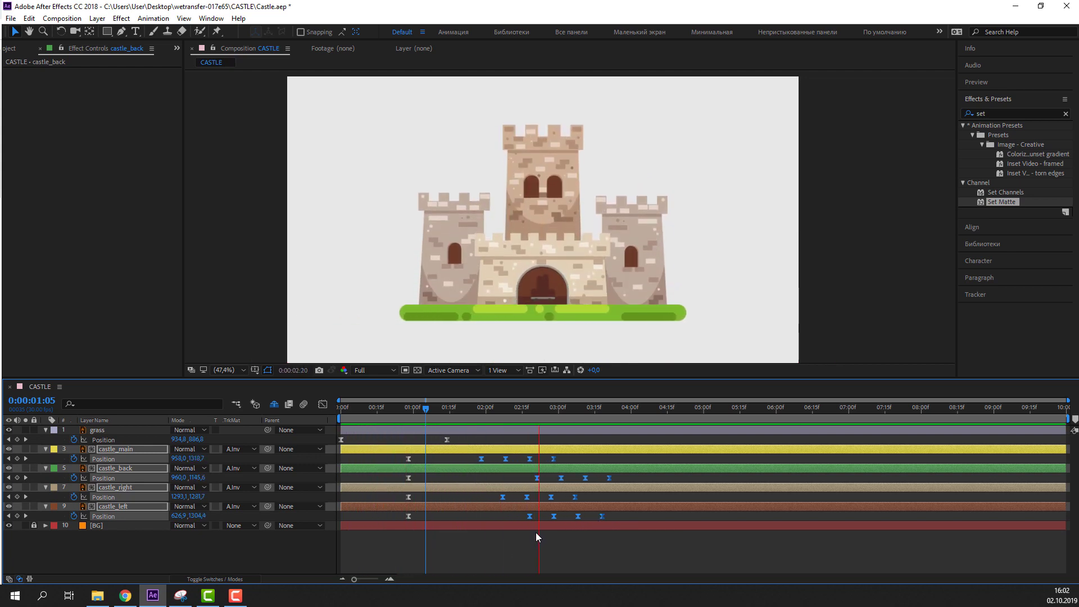
left_click(408, 406)
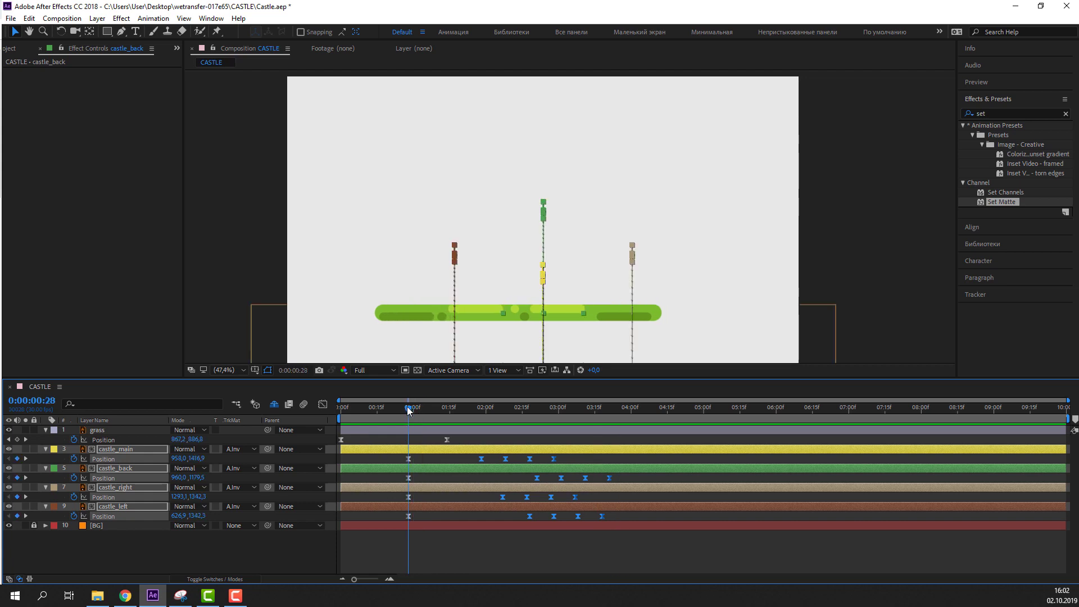
Increase the ease-out influence of the first Position keyframes in the Graph Editor
left_click(322, 404)
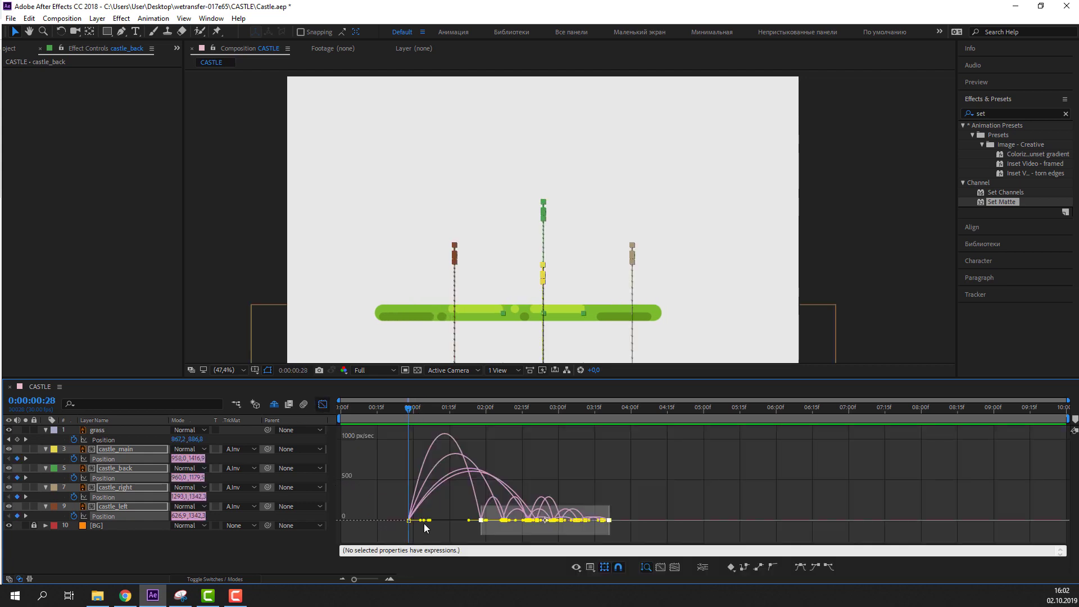
left_click_drag(401, 520, 463, 541)
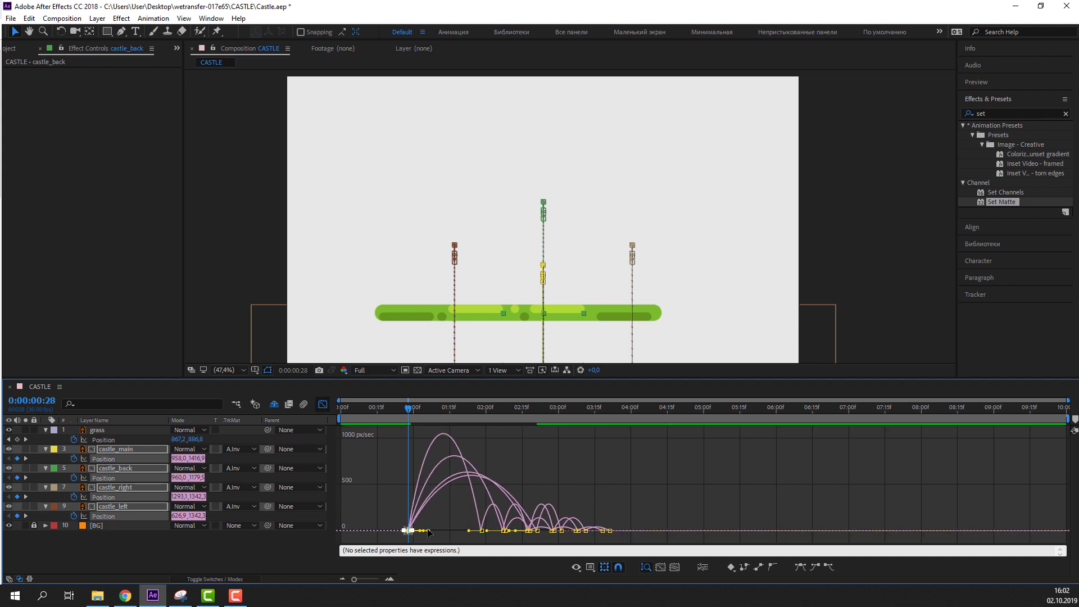
left_click_drag(421, 532, 419, 531)
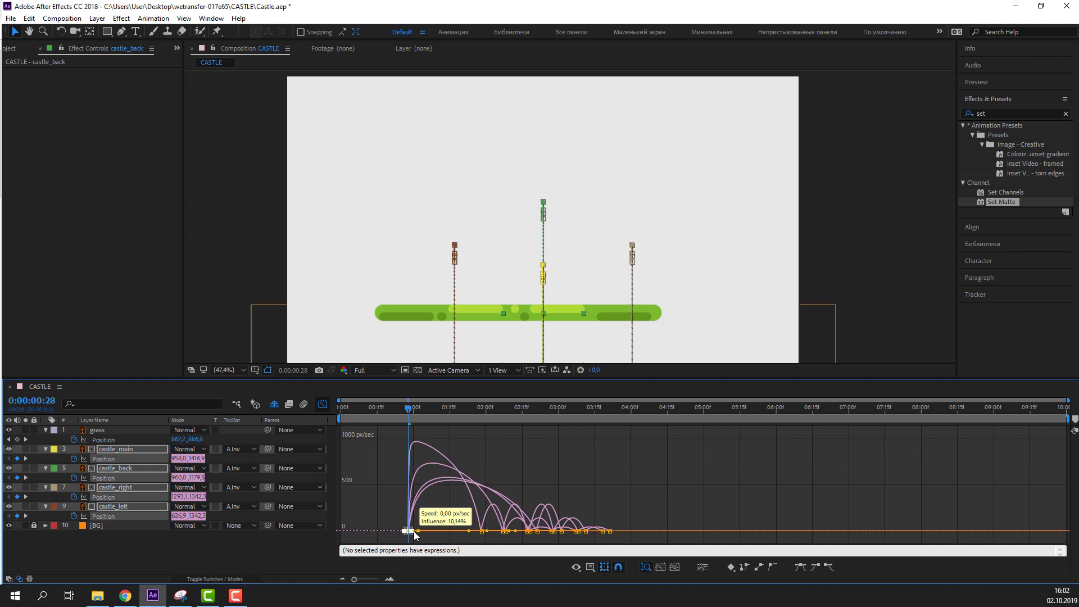
key("space")
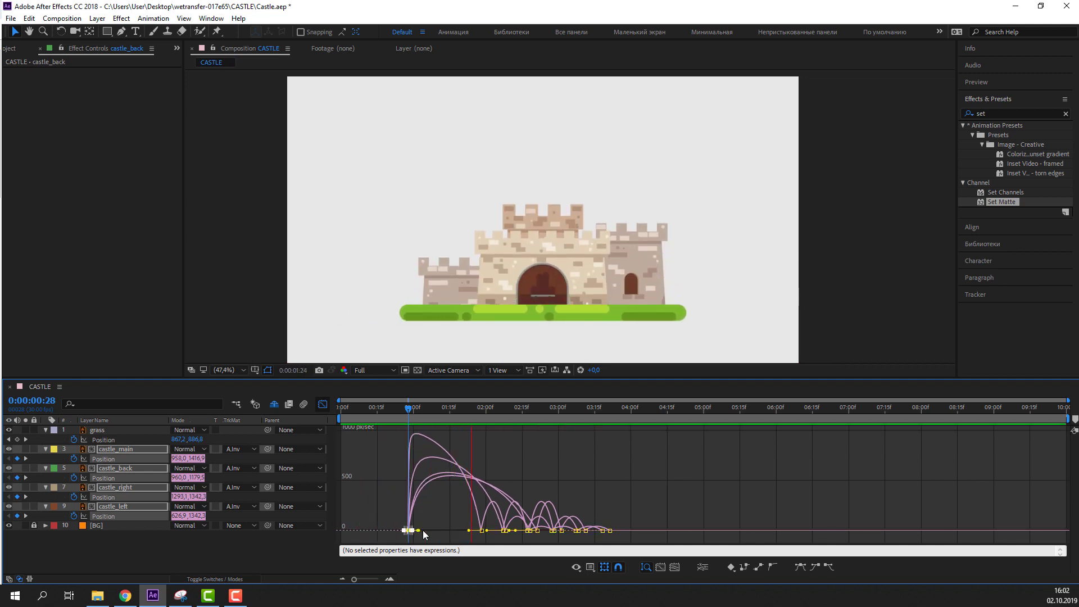
key("space")
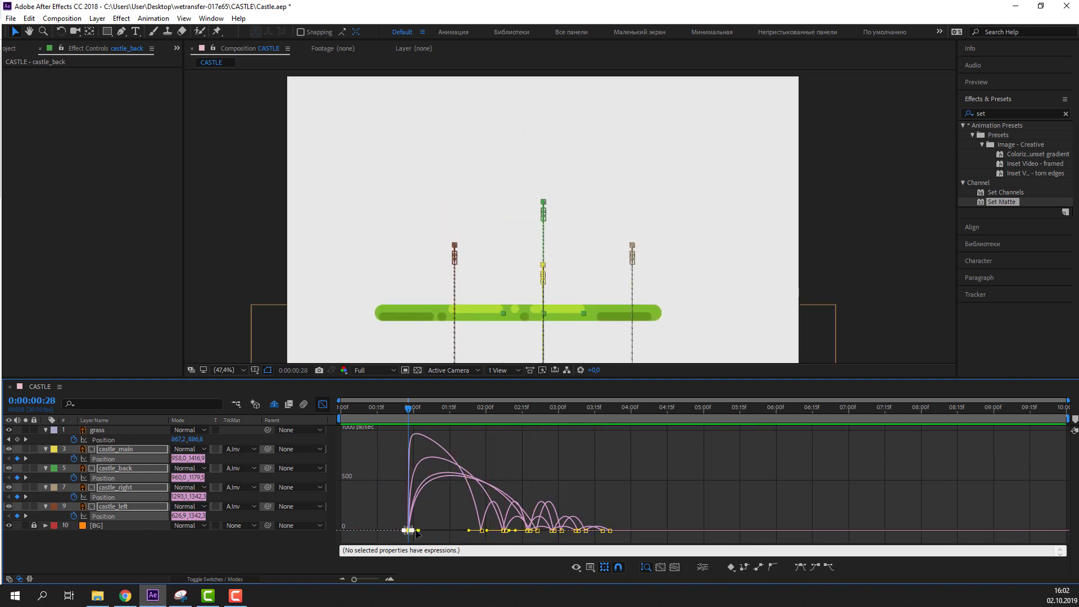
left_click_drag(422, 533, 434, 534)
key("space")
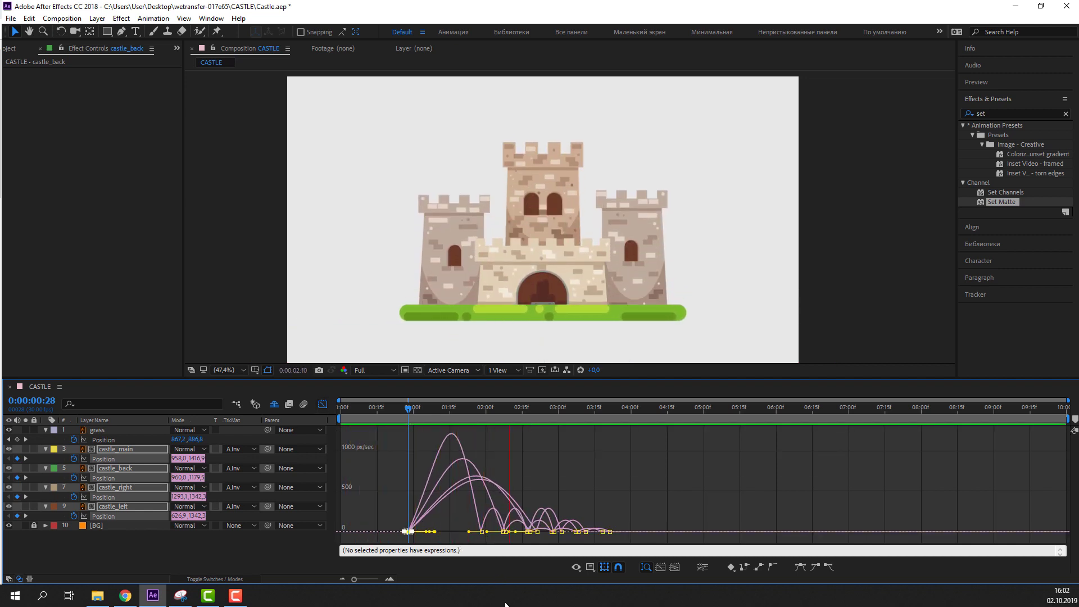
left_click(321, 405)
Re-stagger castle_back's keyframes and move castle_left's bounce earlier
left_click_drag(621, 477, 516, 482)
left_click_drag(612, 520, 489, 518)
key("space")
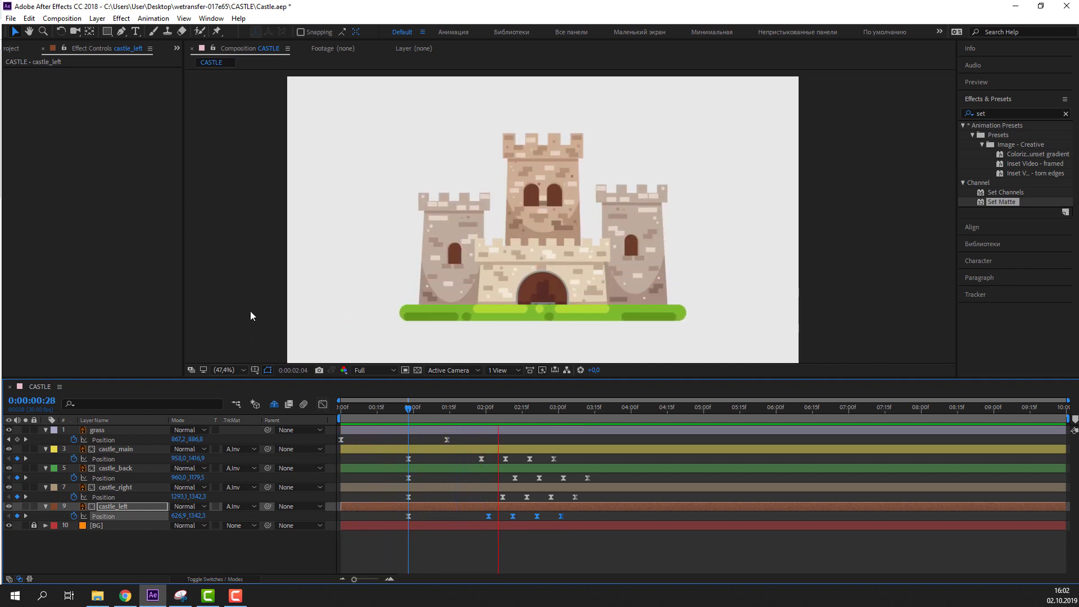
Compress all four towers' bounce keyframes closer together, keeping the stagger, and preview
scroll(457, 320, "down", 2)
scroll(458, 321, "up", 2)
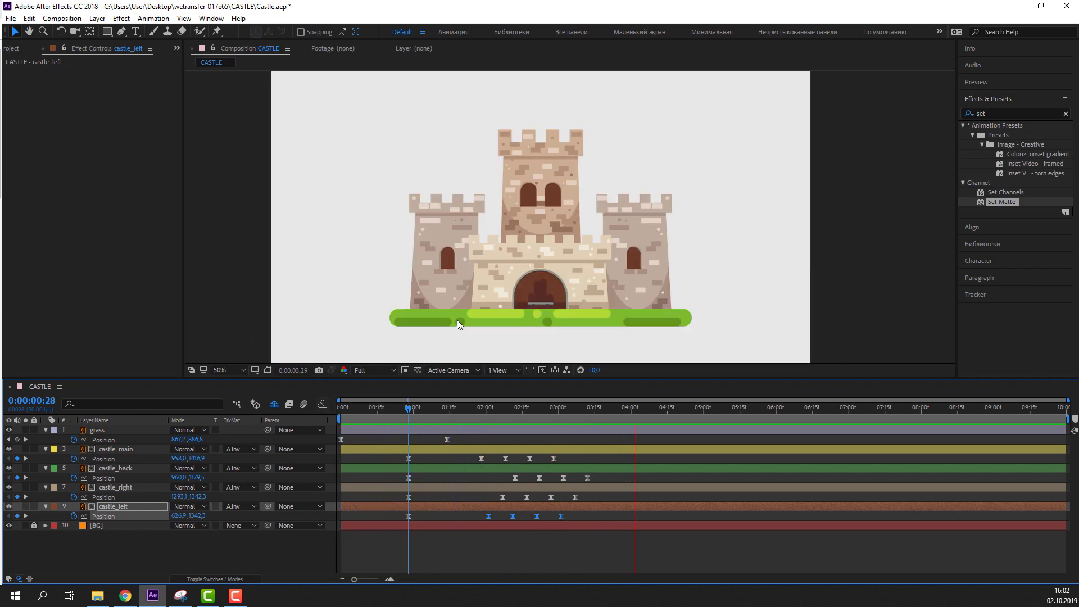
left_click_drag(609, 459, 479, 523)
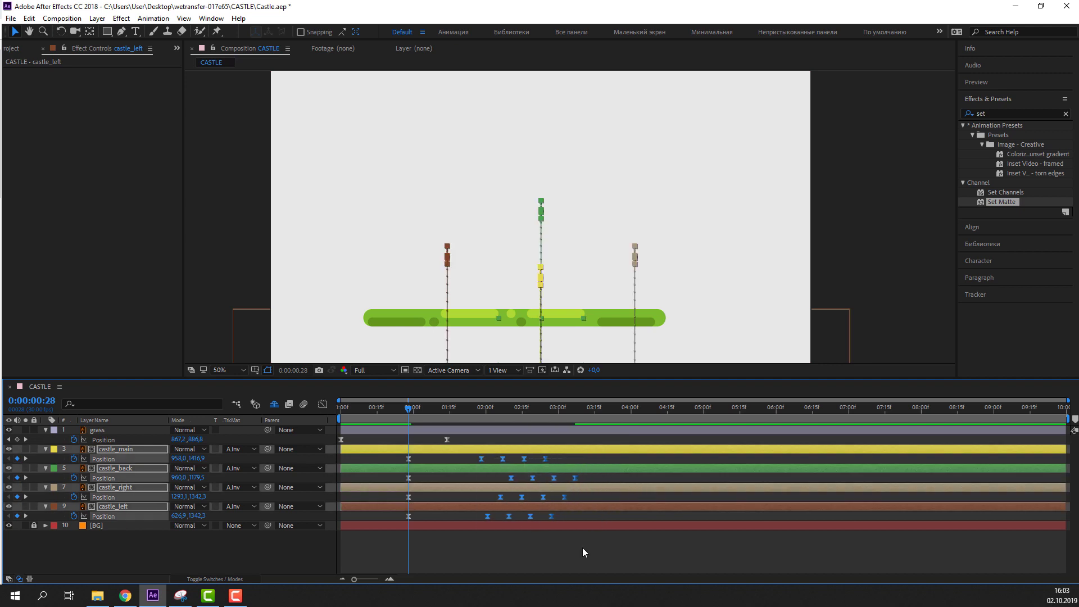
key("space")
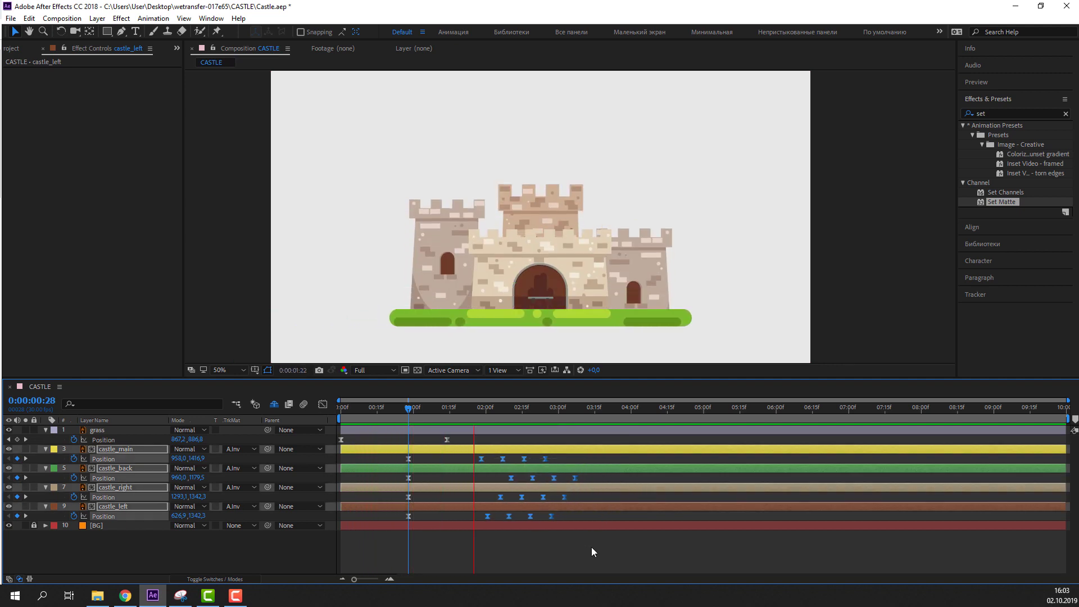
Raise the towers slightly at 4:27 after the bounce-in
scroll(472, 298, "down", 2)
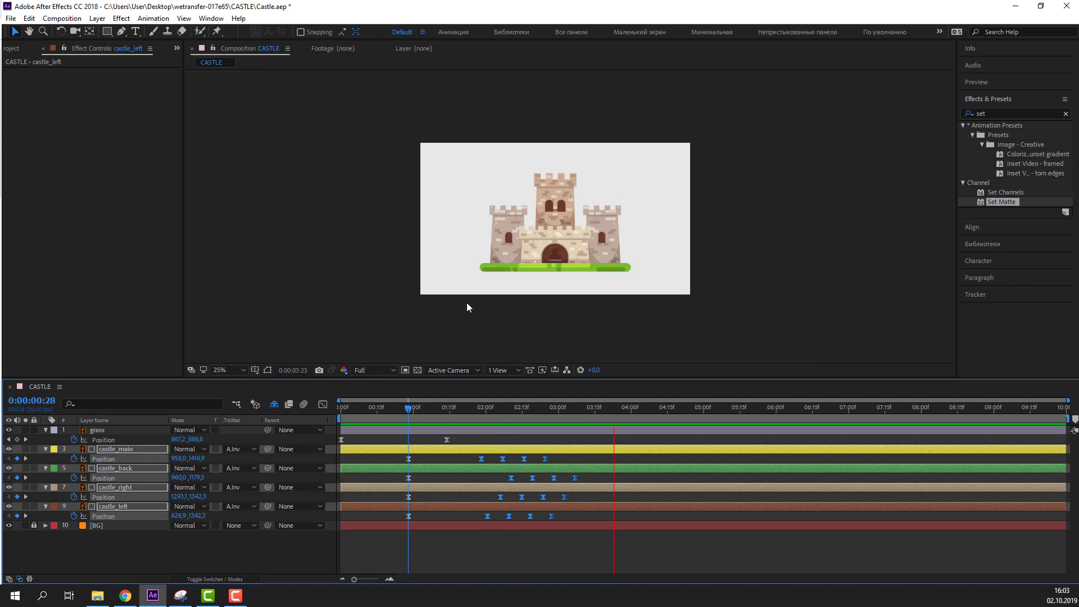
scroll(467, 302, "up", 2)
key("space")
left_click_drag(480, 403, 588, 418)
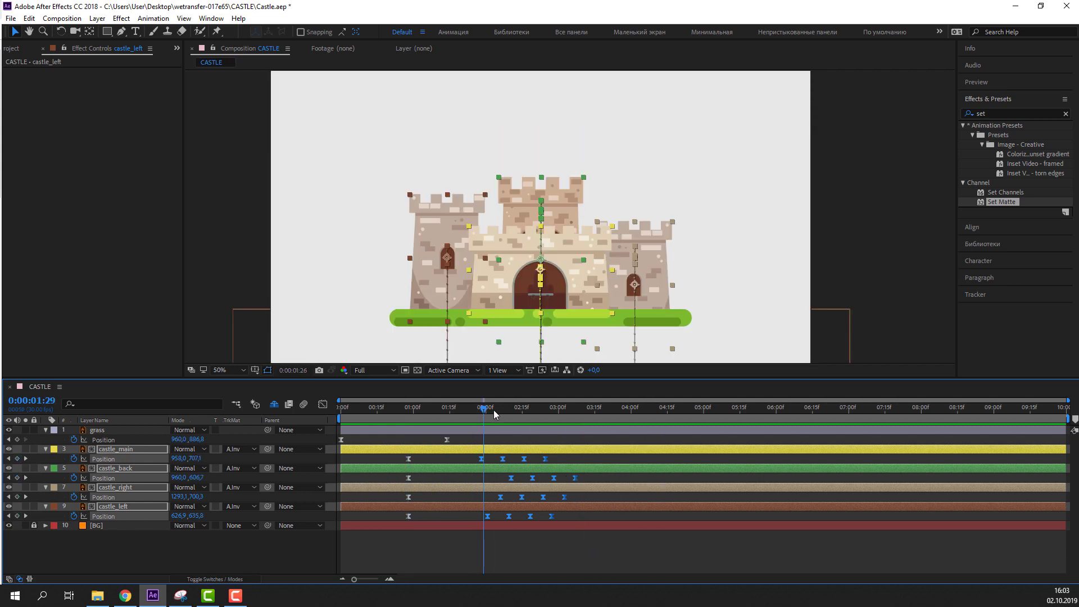
left_click_drag(667, 430, 670, 429)
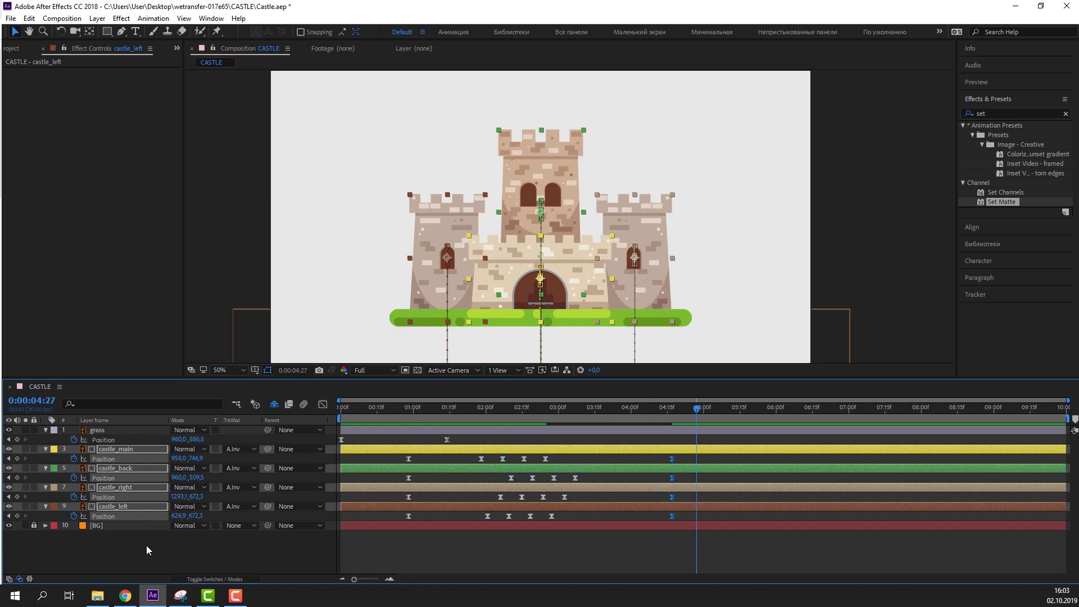
left_click_drag(197, 460, 172, 461)
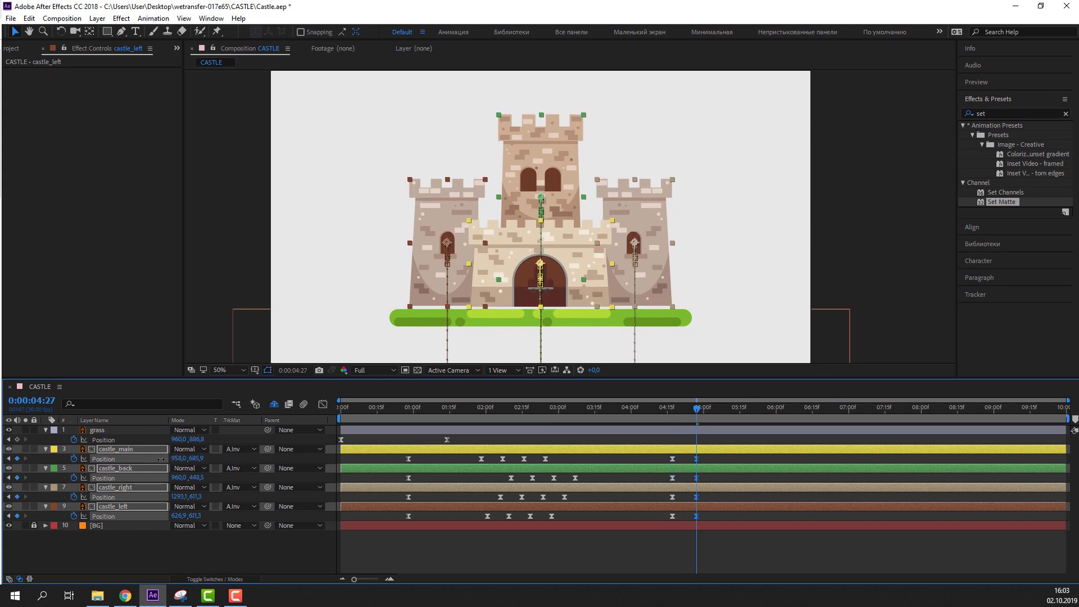
key("space")
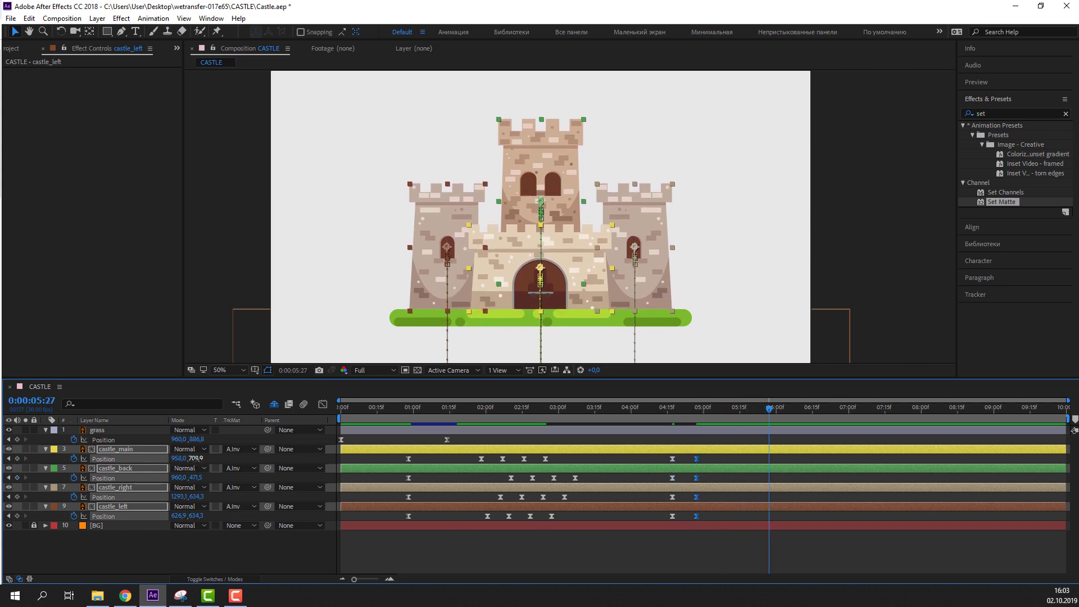
Sink the towers out of frame at 5:27, then shift these keyframes to start near 4:00
left_click_drag(196, 459, 575, 478)
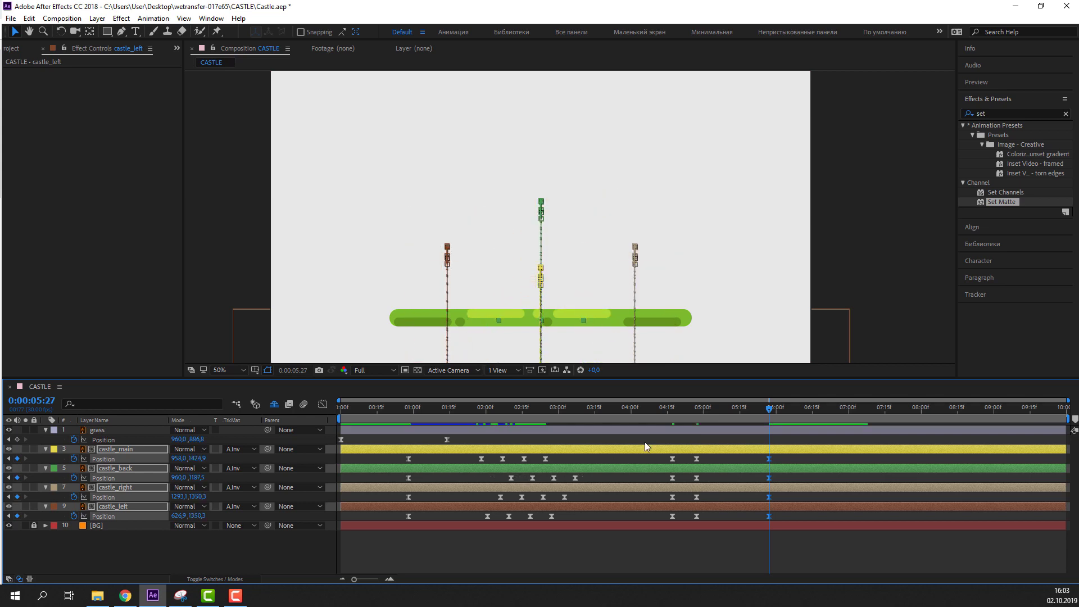
key("space")
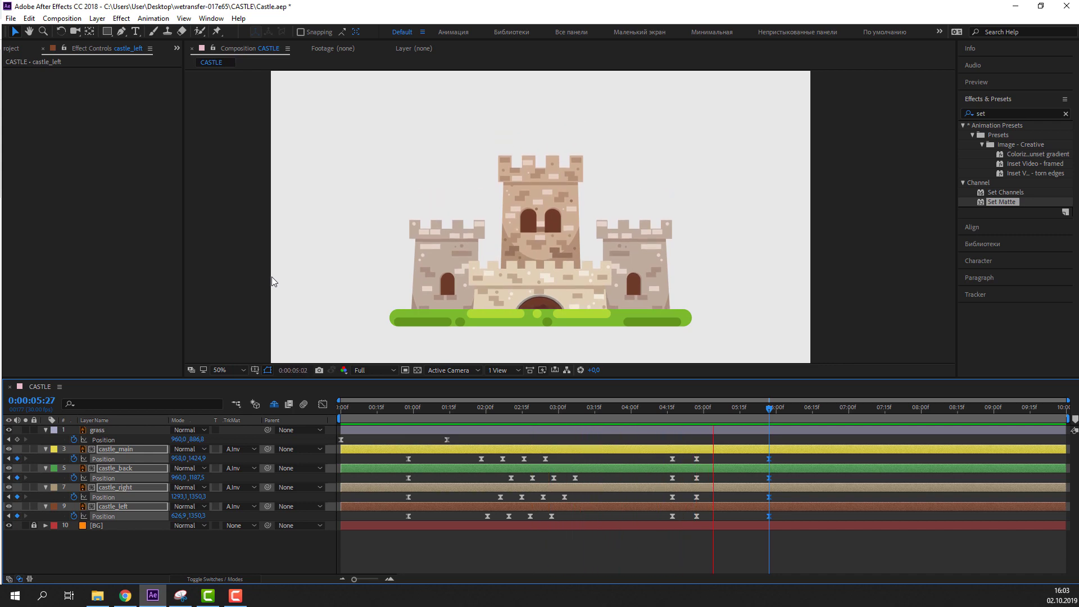
key("space")
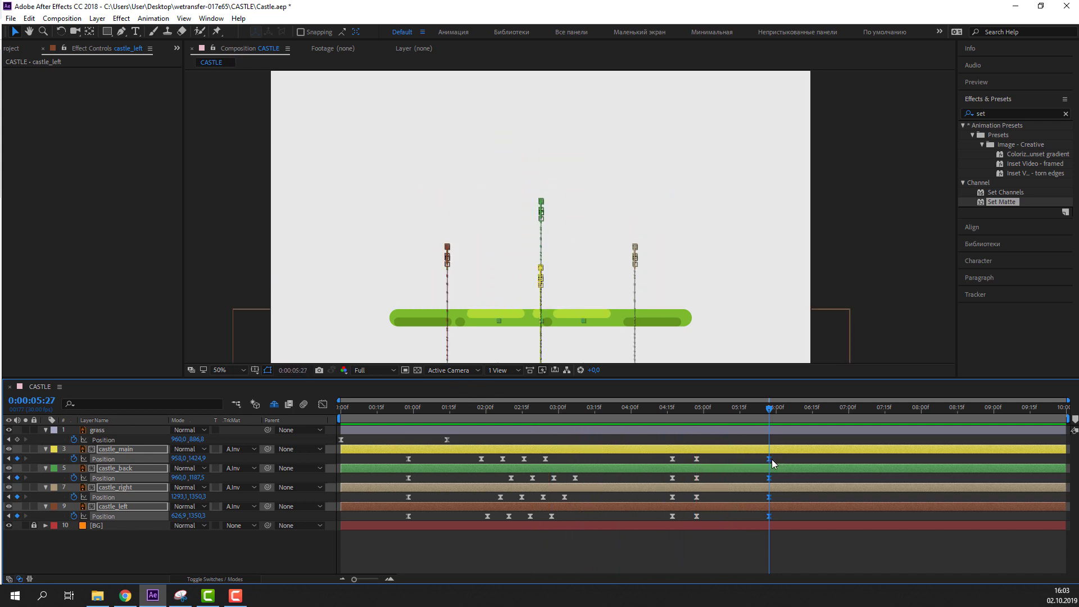
mouse_move(778, 456)
left_mouse_down()
mouse_move(655, 518)
mouse_move(616, 521)
left_mouse_up()
Reshape the sink keyframes' ease influence in the speed graph
left_click(324, 405)
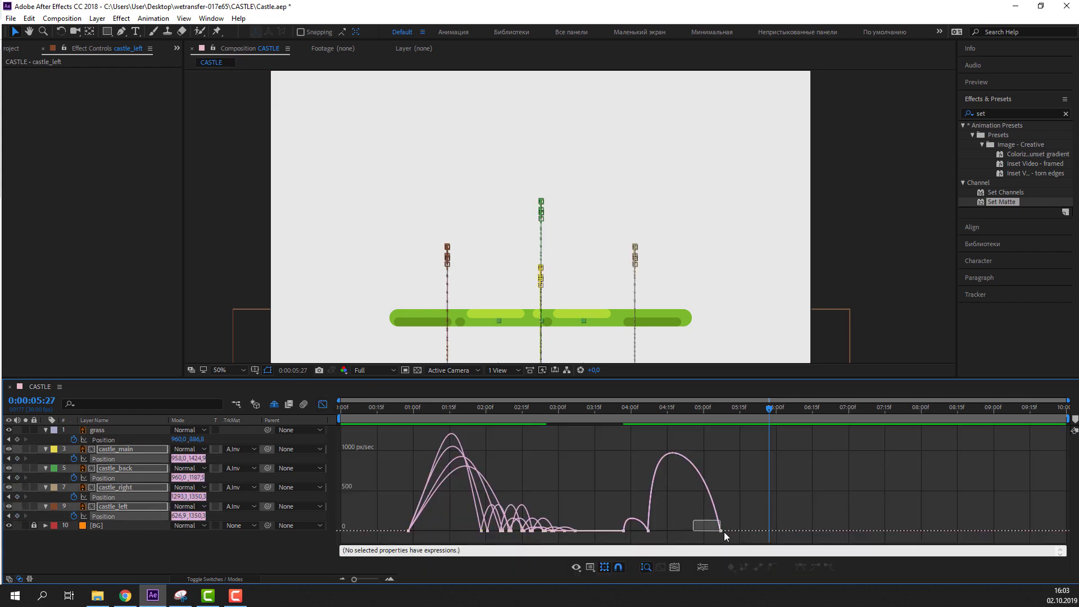
left_click_drag(709, 531, 695, 531)
key("space")
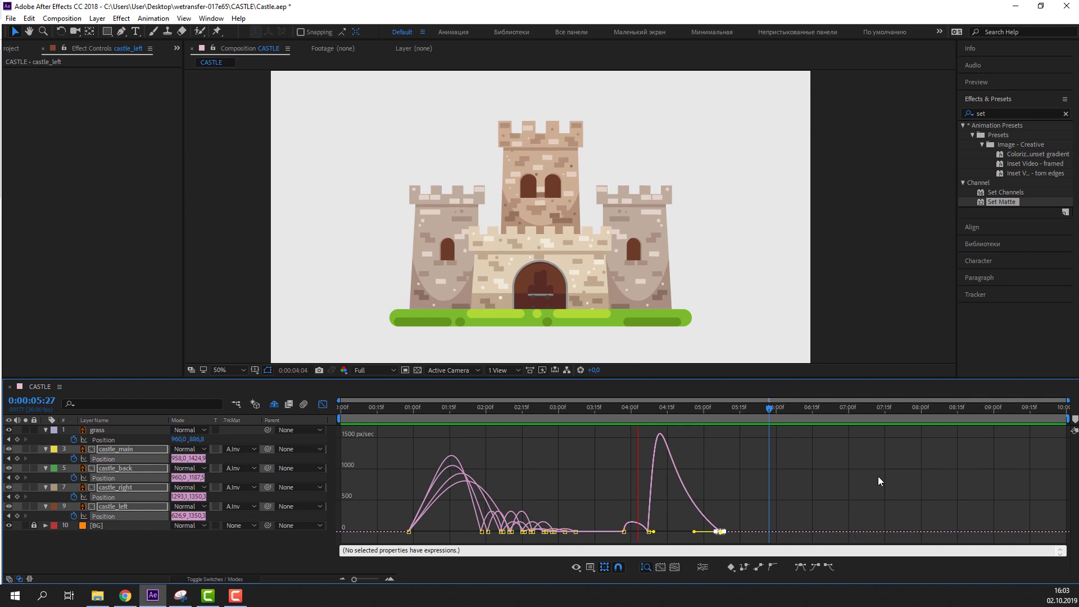
key("space")
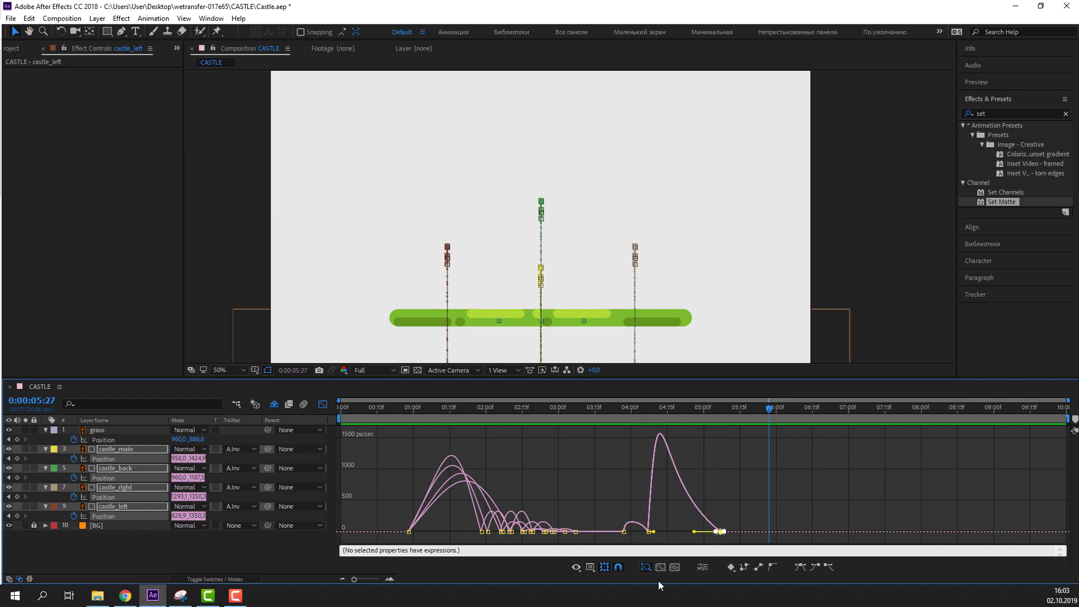
left_click_drag(655, 532, 665, 535)
key("space")
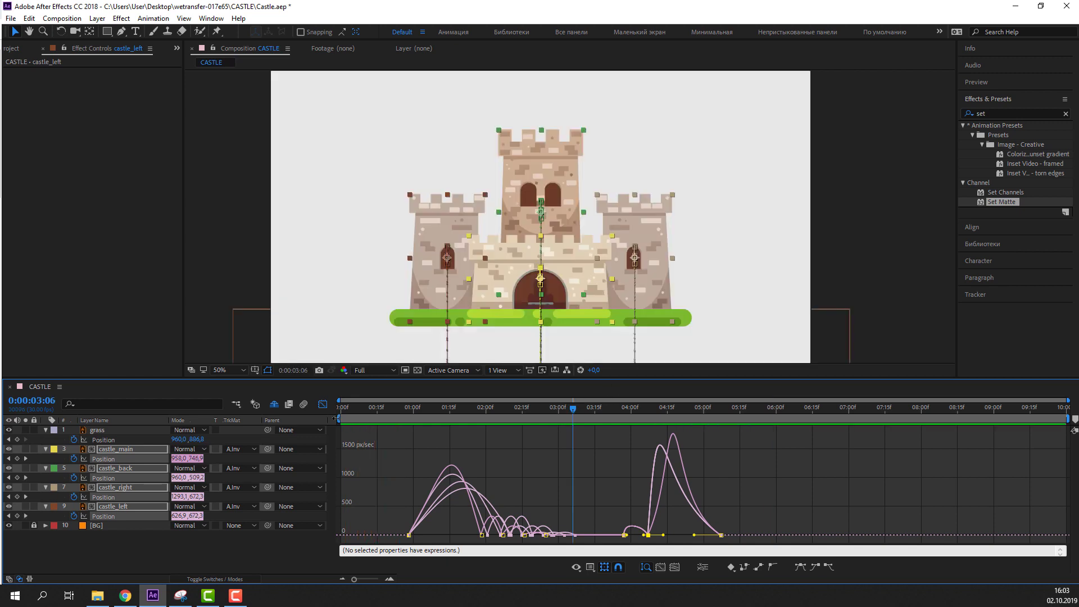
Set the work area to start around 3:10
left_click_drag(338, 422, 588, 422)
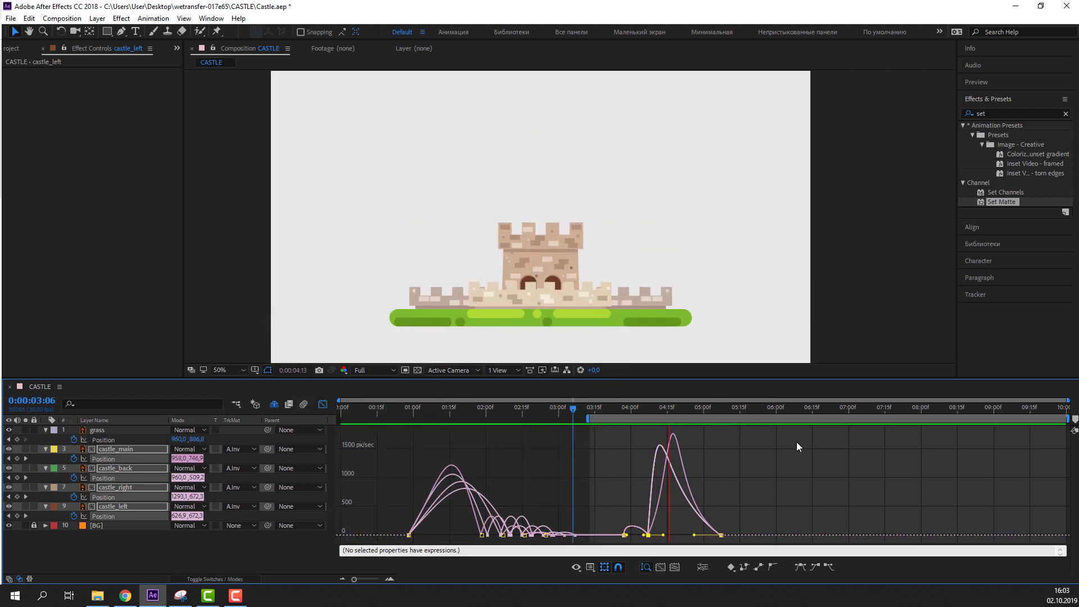
key("space")
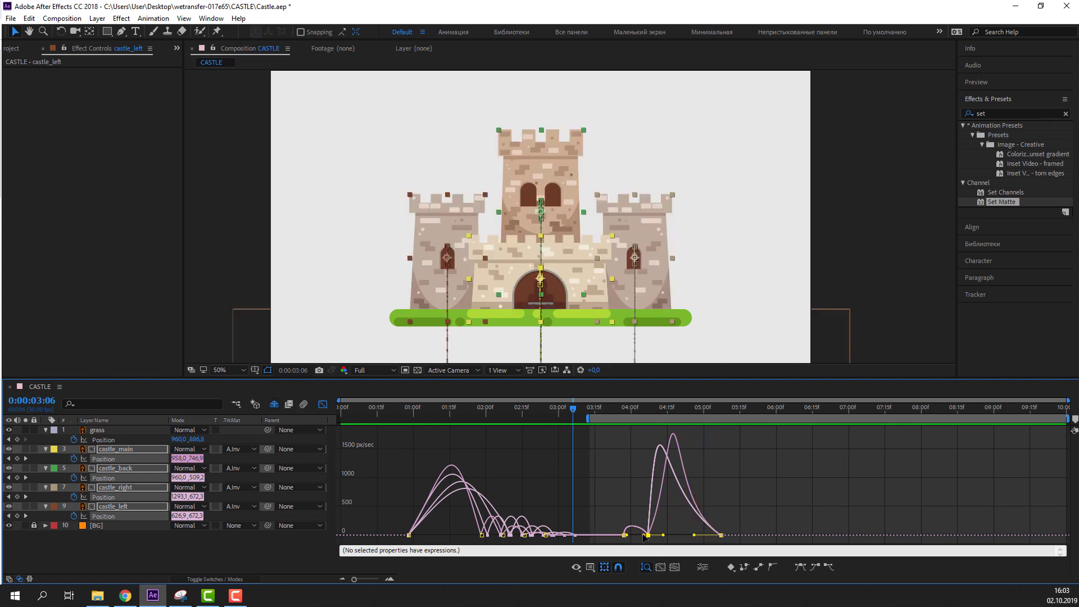
left_click(327, 402)
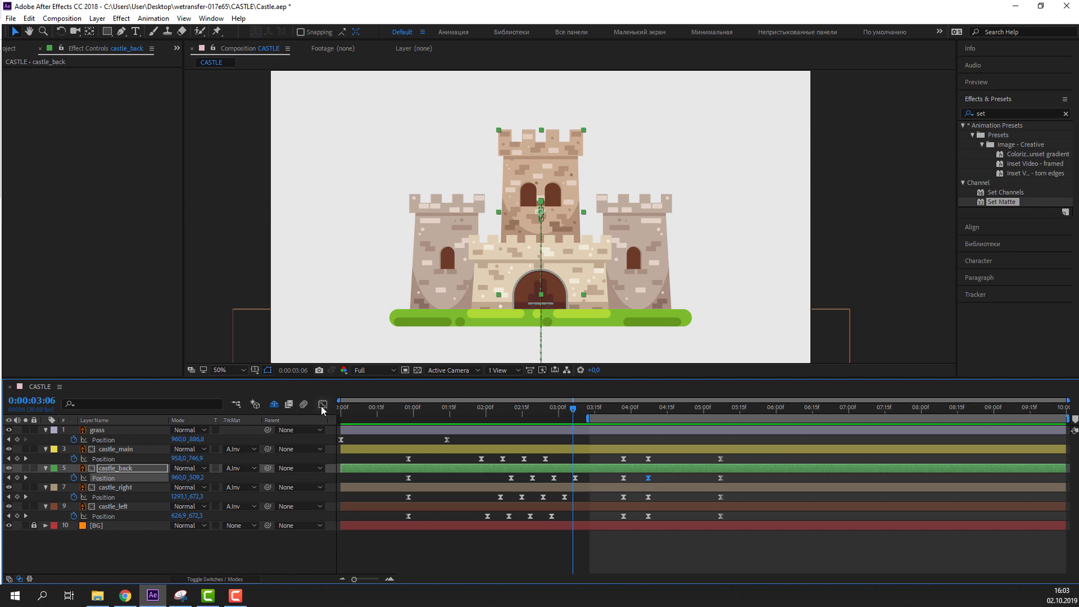
Add more easing to castle_back's sink so its speed peaks later, near 1700 px/sec
left_click(322, 405)
left_click_drag(656, 537, 663, 539)
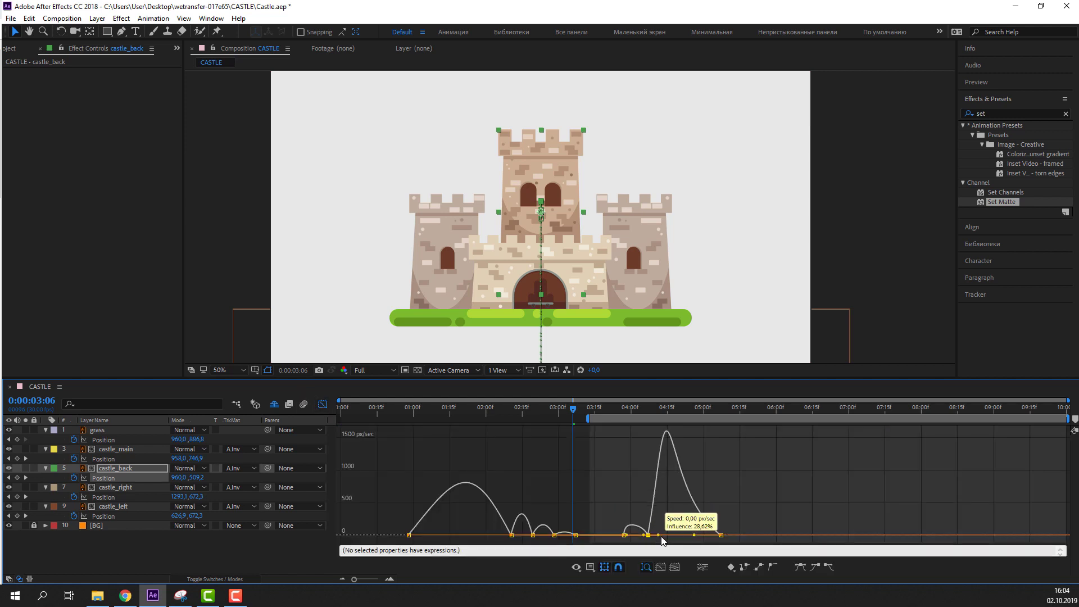
key("space")
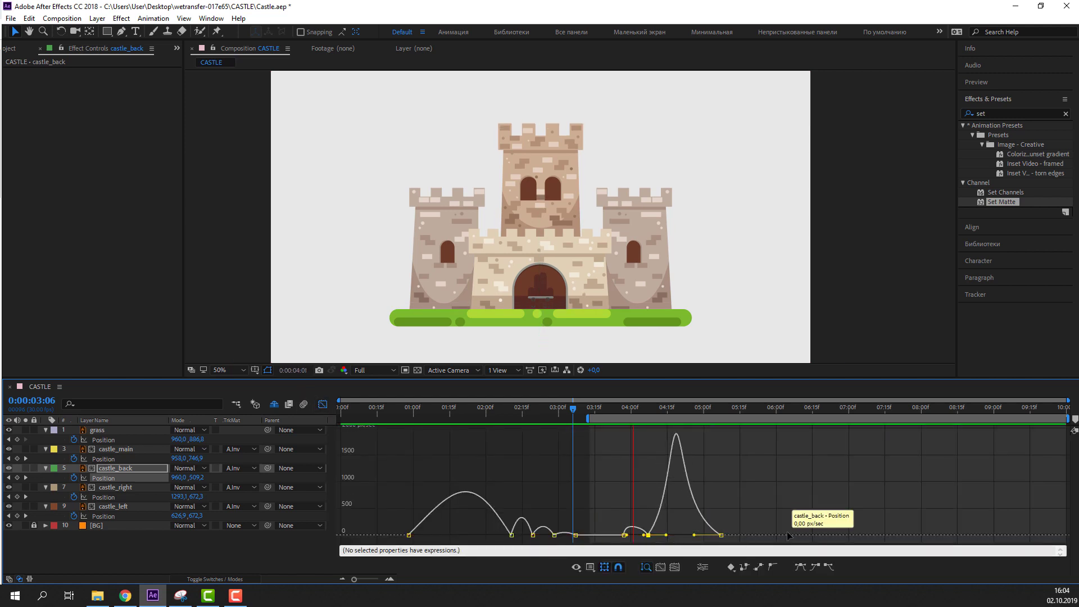
key("space")
left_click(323, 405)
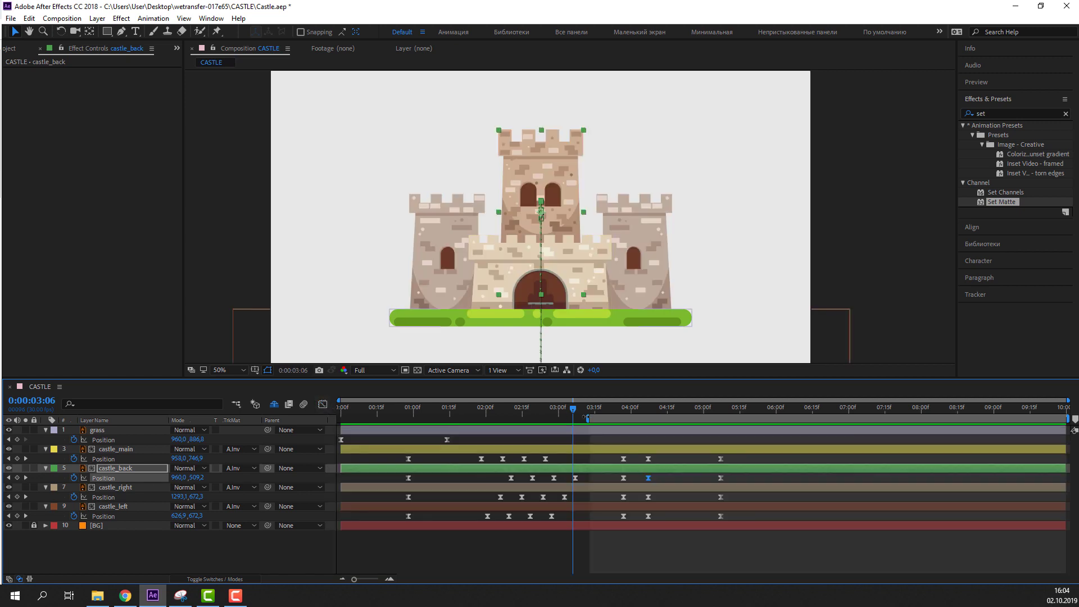
left_click_drag(593, 410, 604, 416)
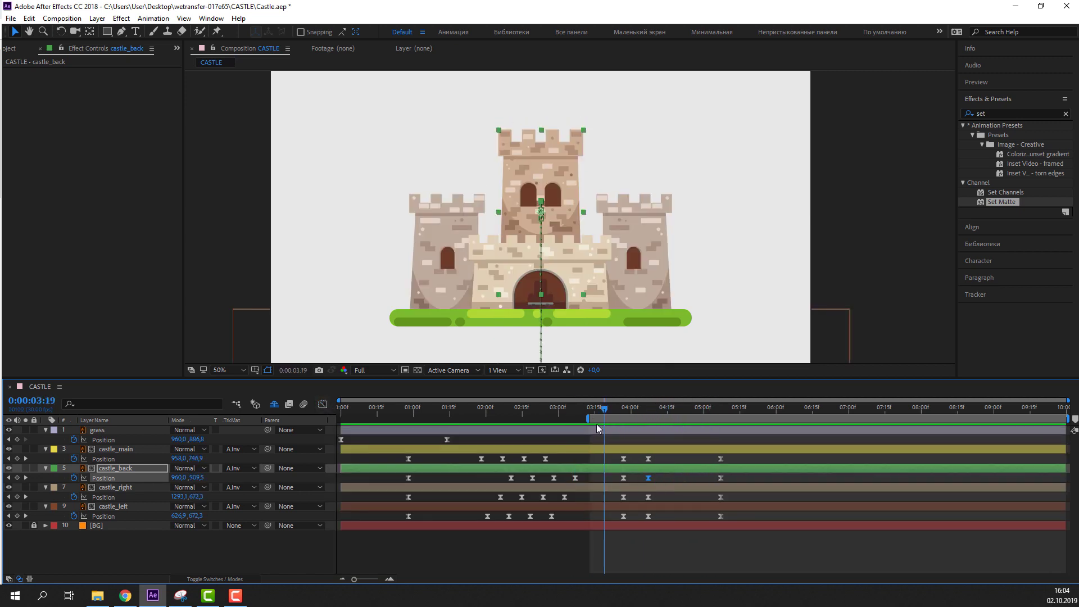
key("space")
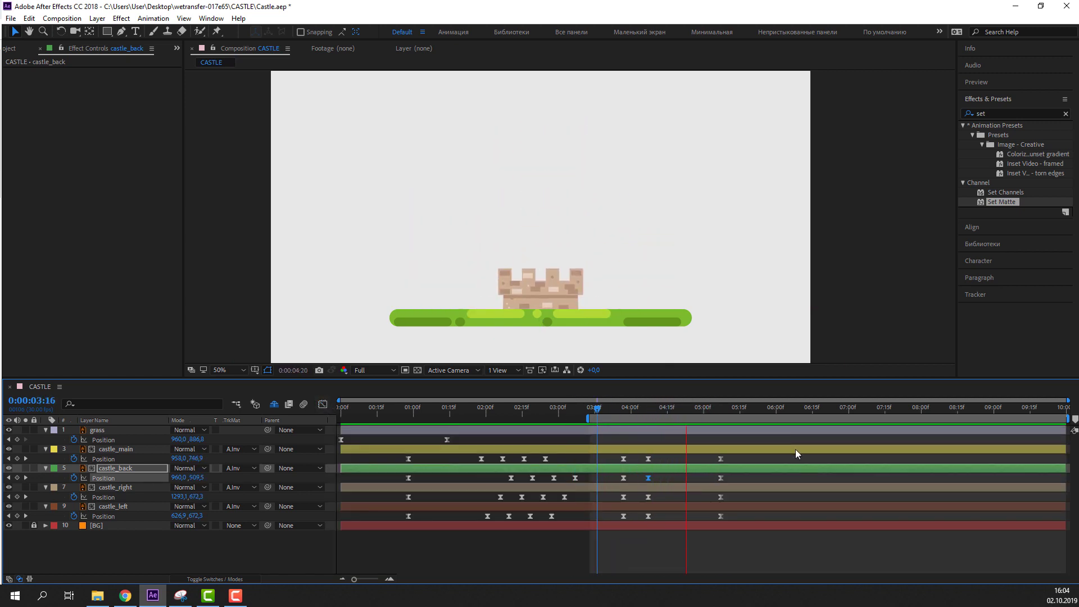
left_click_drag(707, 419, 732, 417)
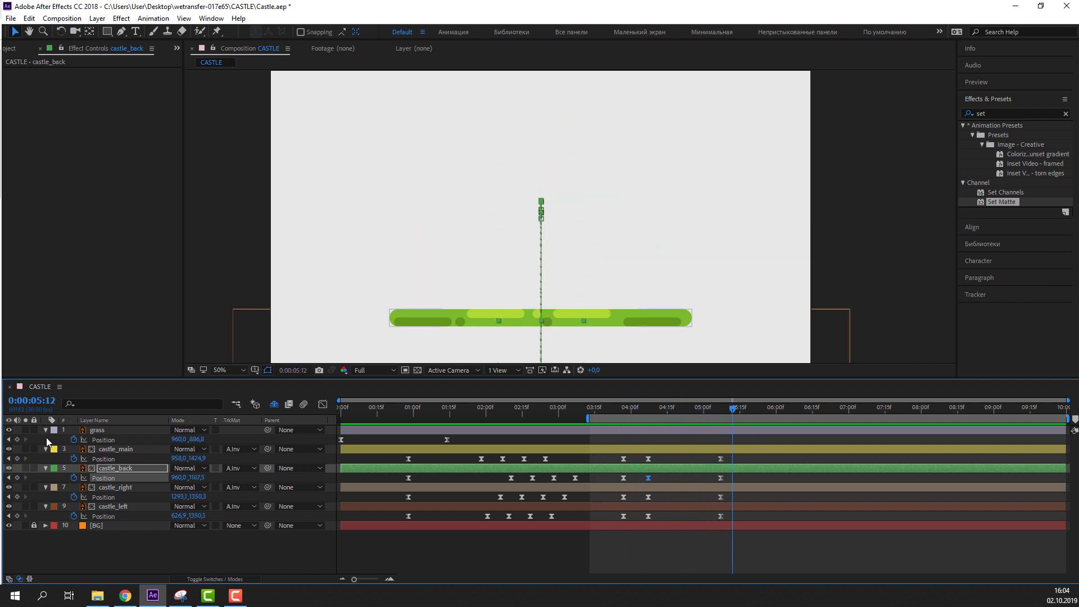
Keyframe the grass layer sliding off-screen right to X 2468
left_click(90, 430)
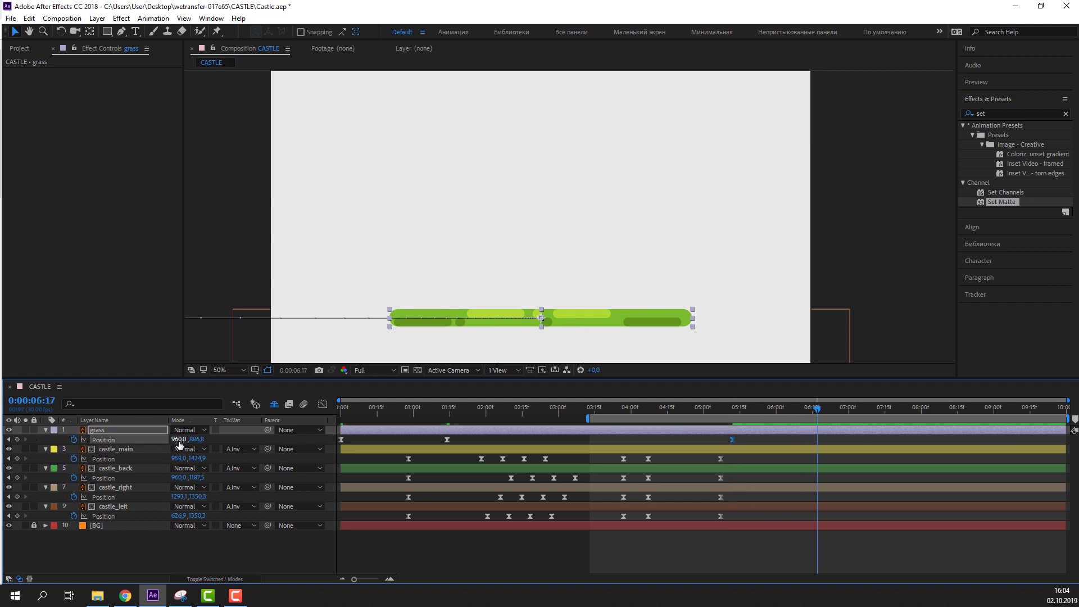
left_click_drag(179, 440, 890, 470)
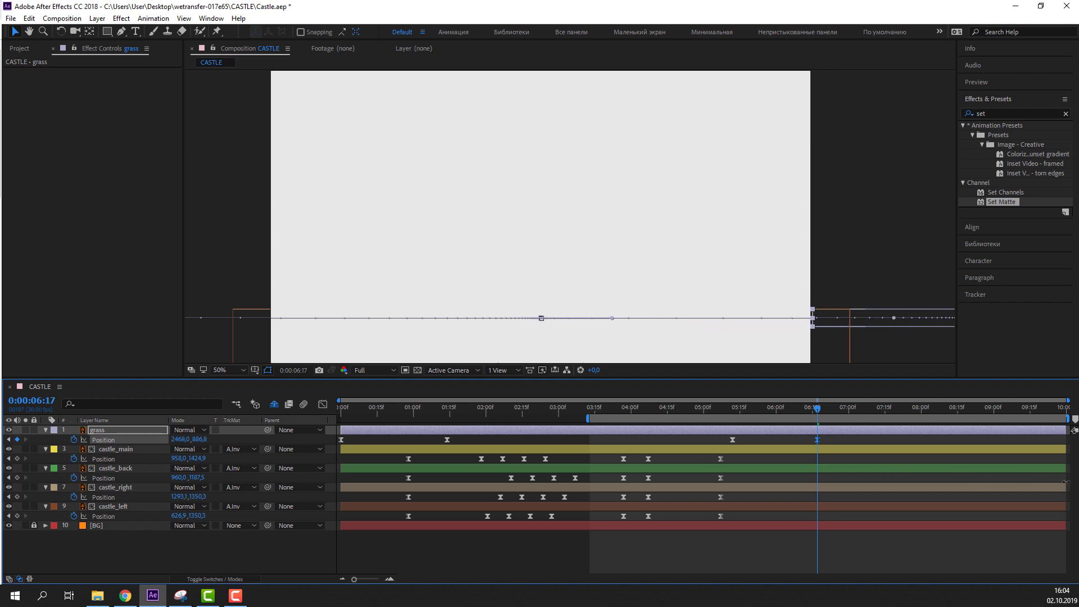
left_click(733, 440)
left_click(320, 404)
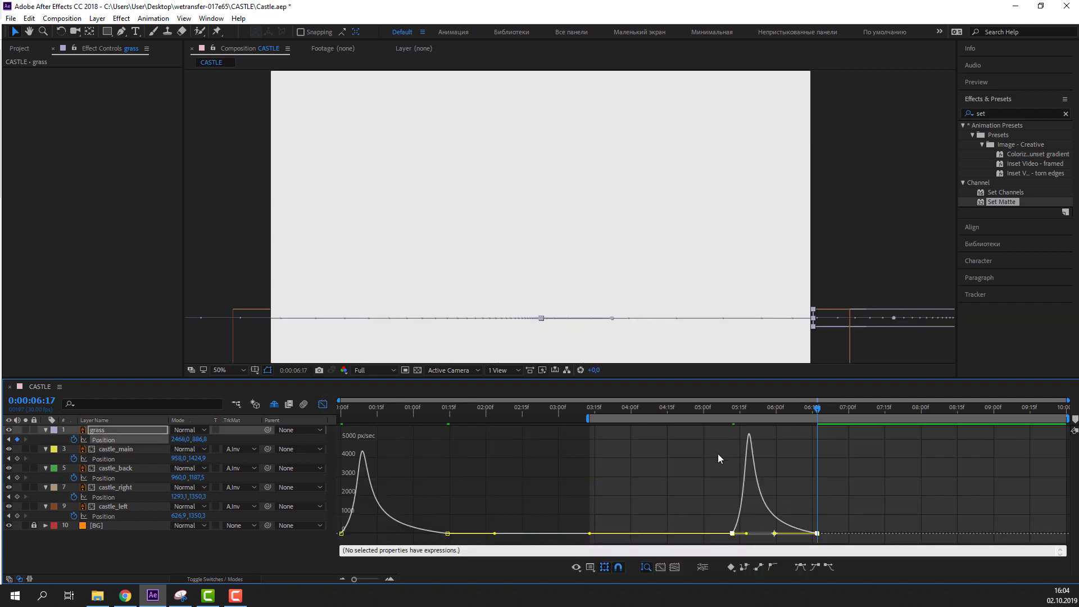
key("space")
Lengthen the easing into the grass's final position to soften its speed peak
mouse_move(819, 537)
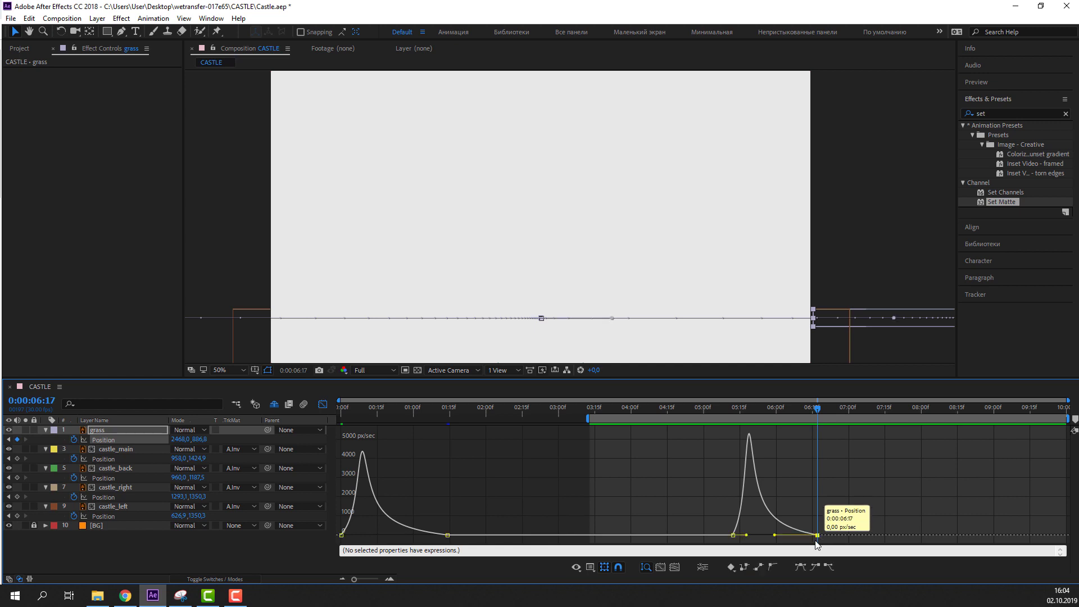
left_click_drag(776, 539, 787, 541)
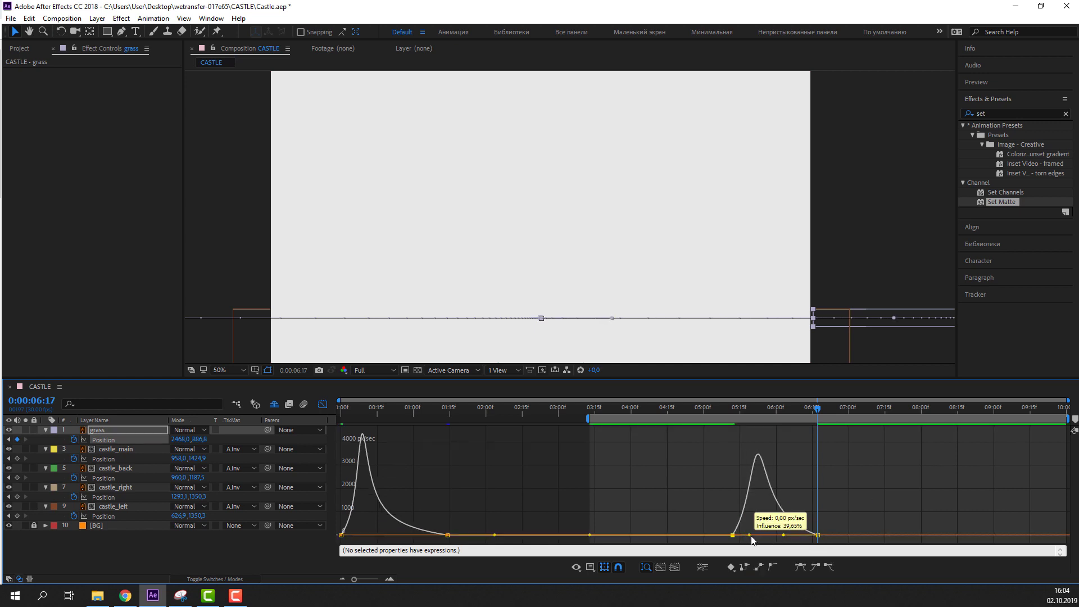
left_click_drag(787, 541, 794, 535)
key("space")
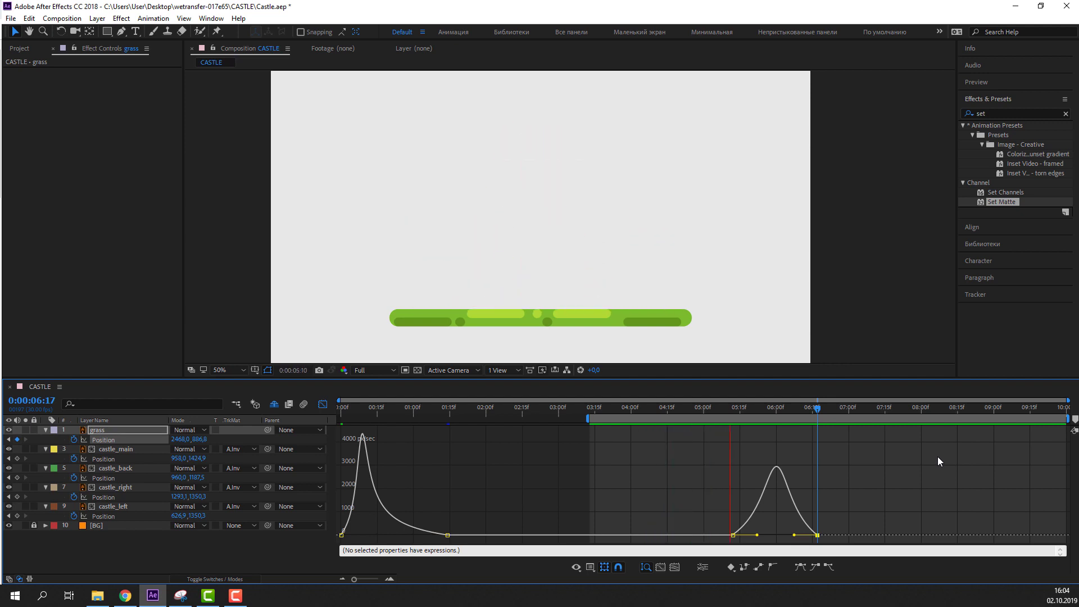
key("space")
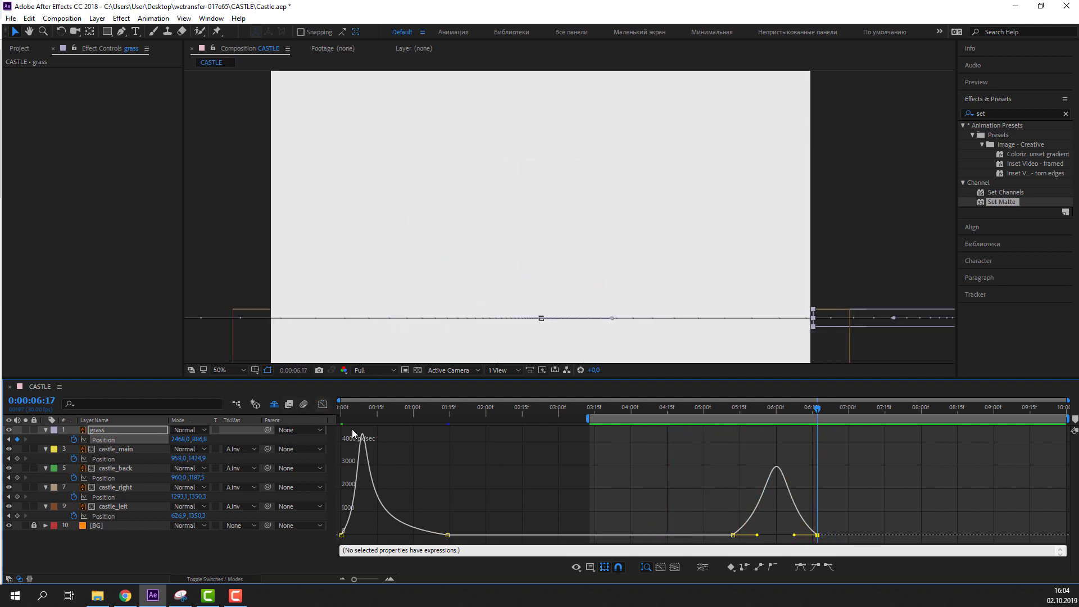
key("shift+F3")
Shift both grass keyframes slightly later so the slide starts after 5:00
mouse_move(597, 413)
left_mouse_down()
mouse_move(766, 418)
mouse_move(690, 440)
mouse_move(720, 414)
mouse_move(747, 415)
left_mouse_up()
left_click(733, 439, "shift")
key("space")
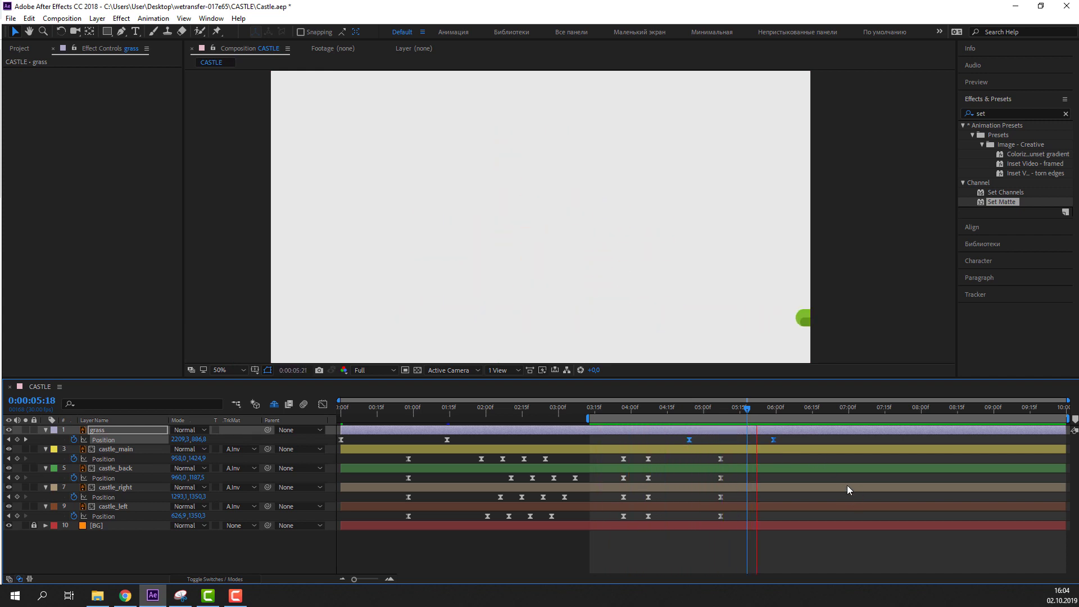
left_click(688, 439)
left_click_drag(688, 440, 705, 440)
key("space")
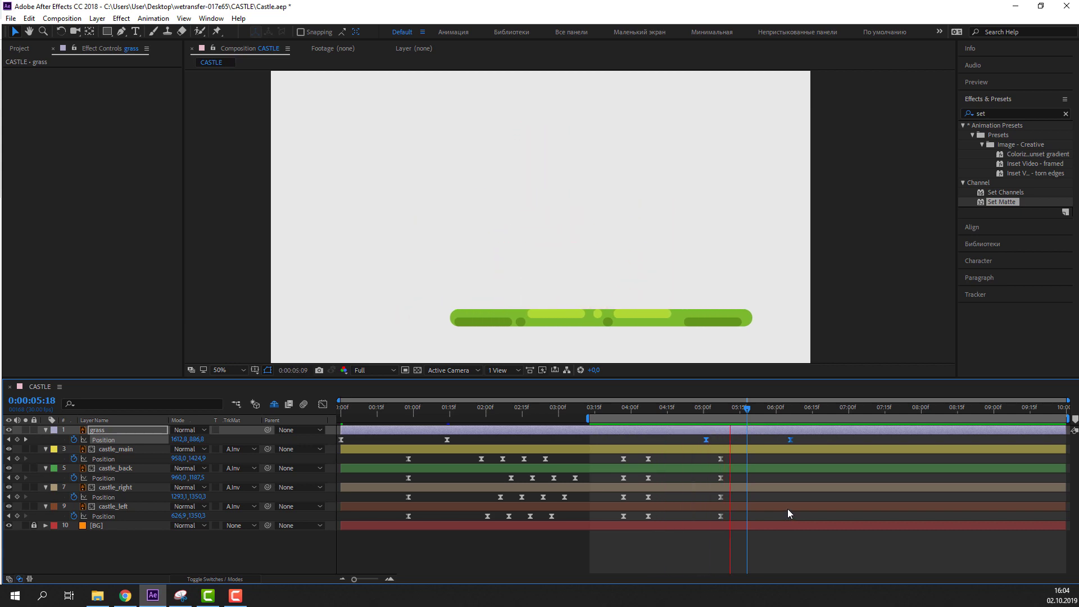
Reset the work-area start to 0:00 and preview the full animation
left_click_drag(588, 419, 339, 418)
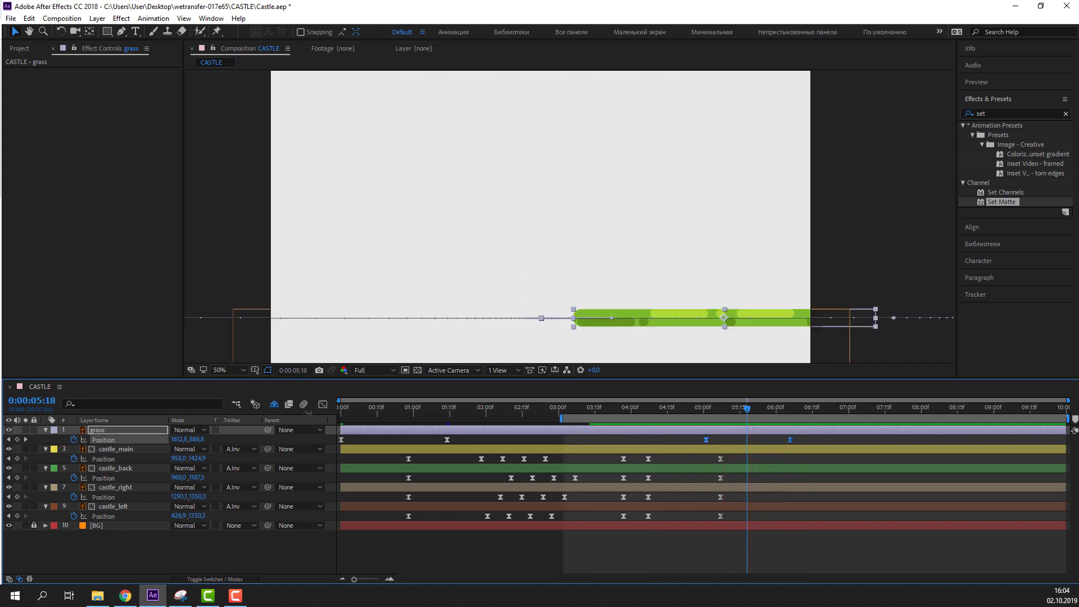
key("space")
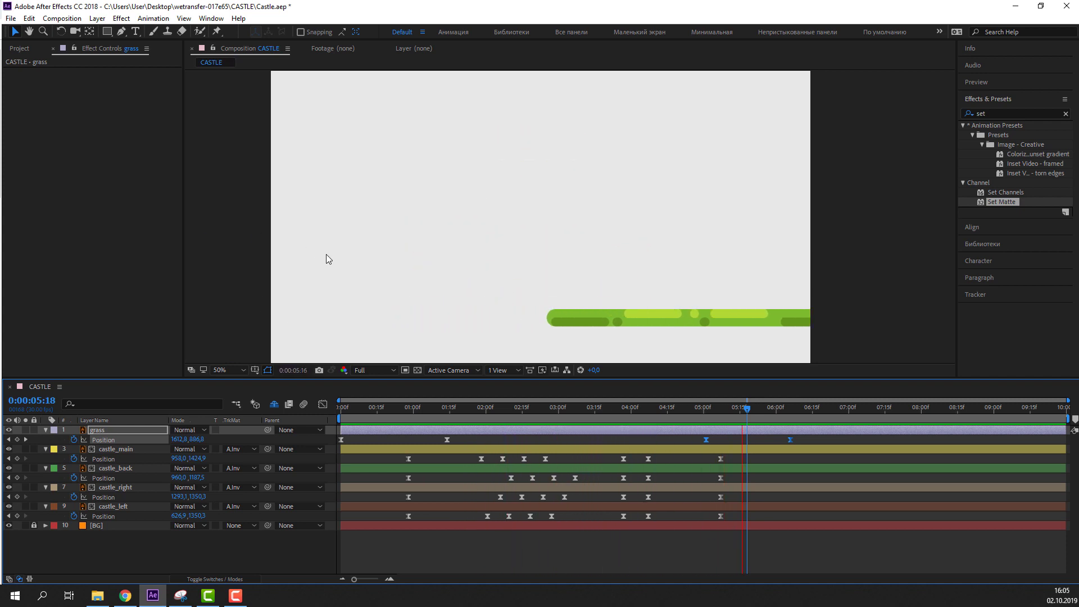
left_click(775, 410)
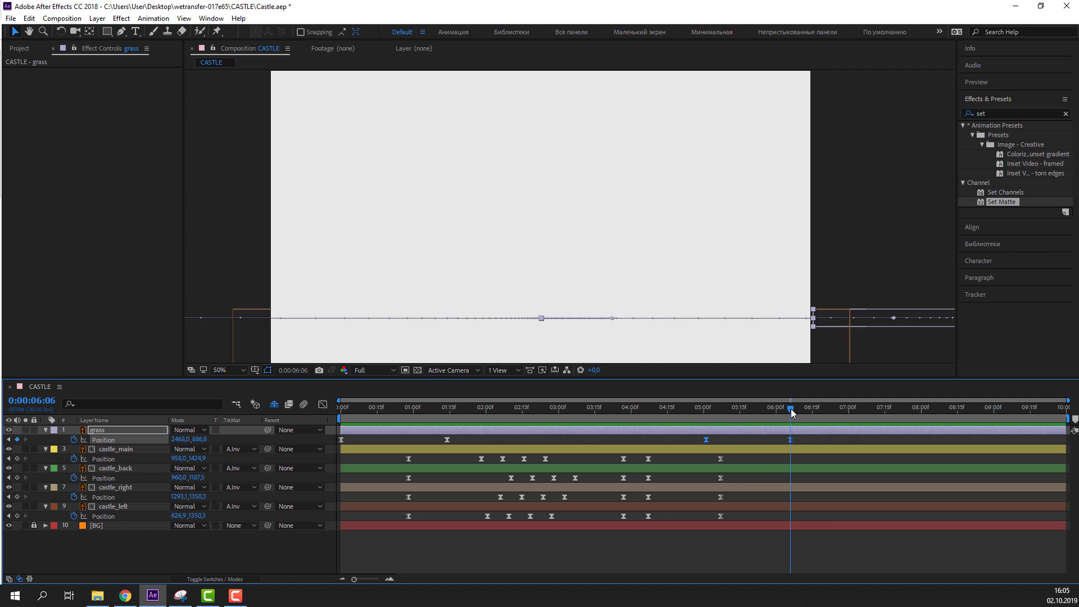
key("Home")
Enable motion blur on the grass and castle layers and check the blurred grass
left_click(227, 577)
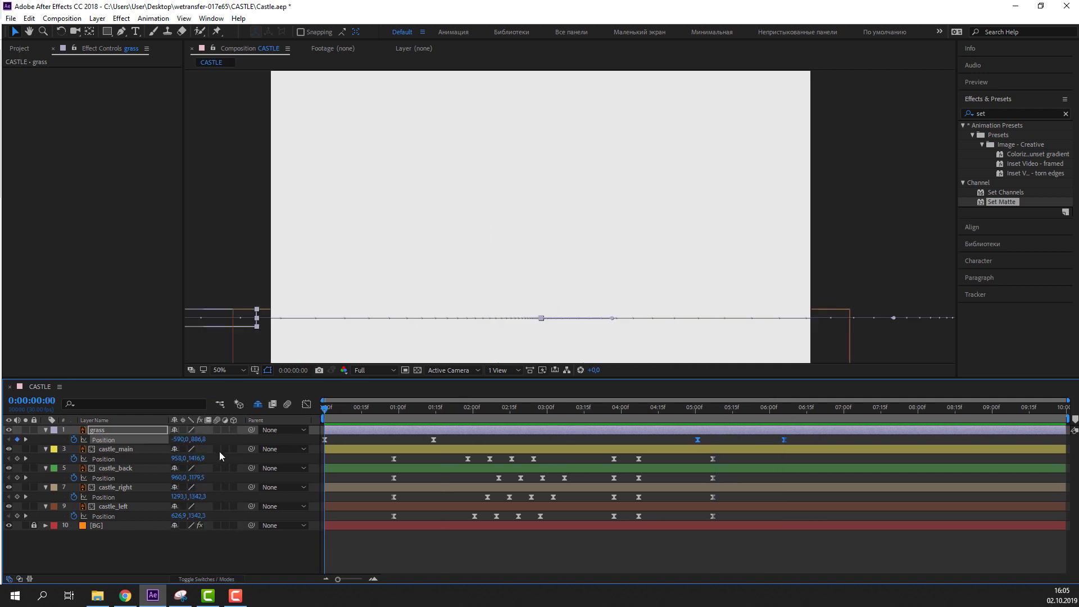
left_click_drag(220, 428, 217, 517)
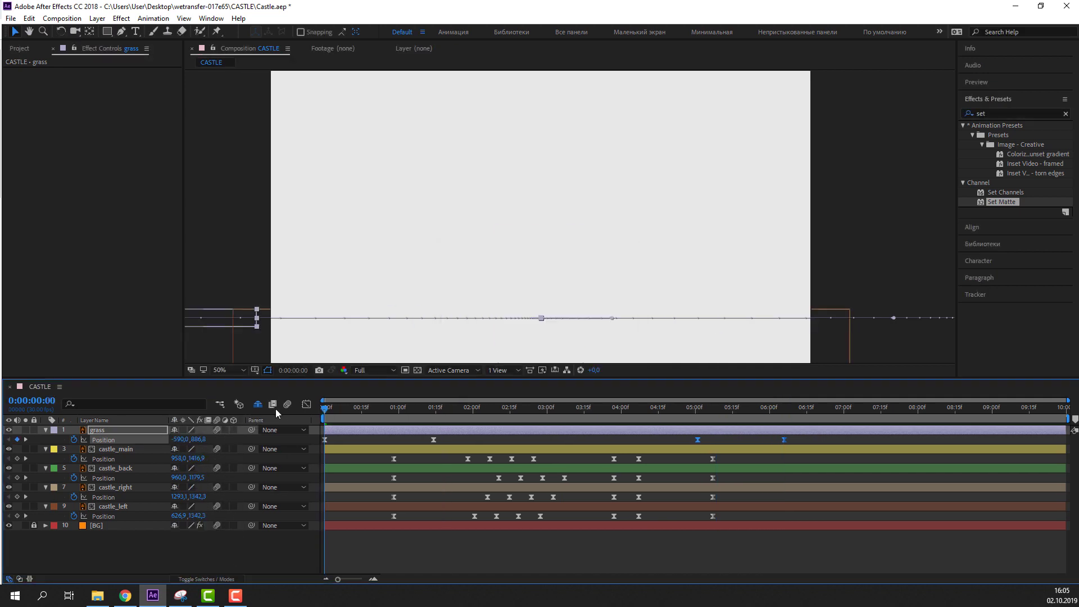
left_click_drag(332, 406, 349, 413)
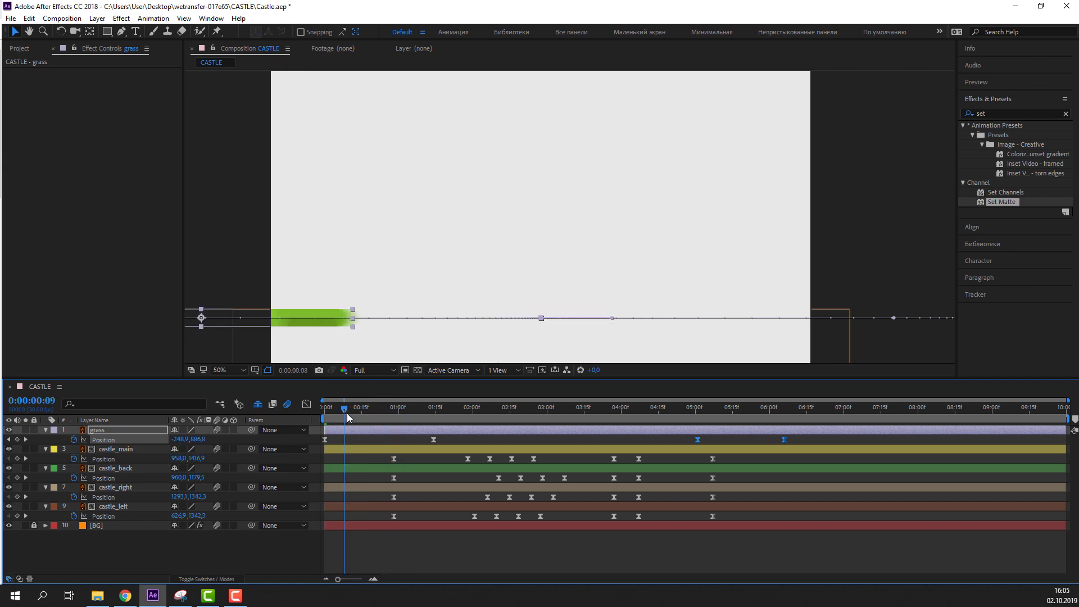
left_click(456, 550)
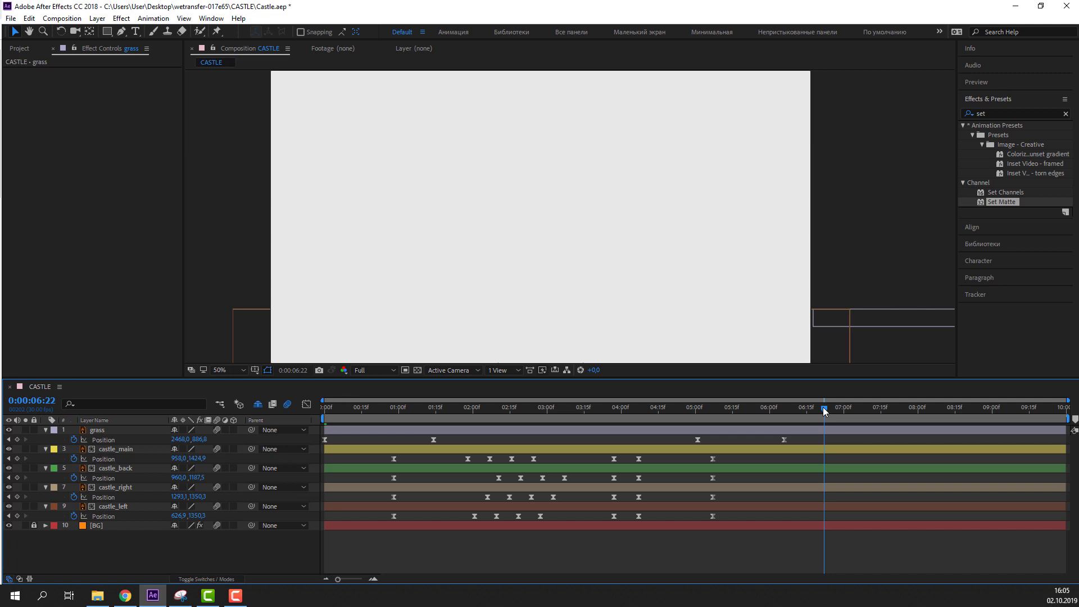
End the work area at 6:22, preview the animation, and save the project
key("n")
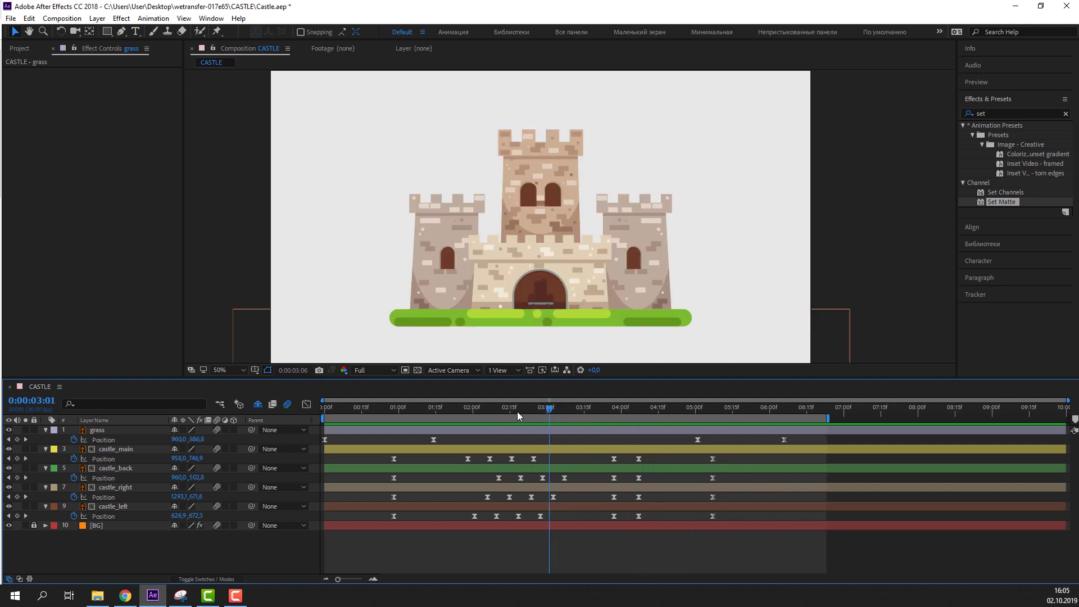
key("space")
key("Home")
key("ctrl+s")
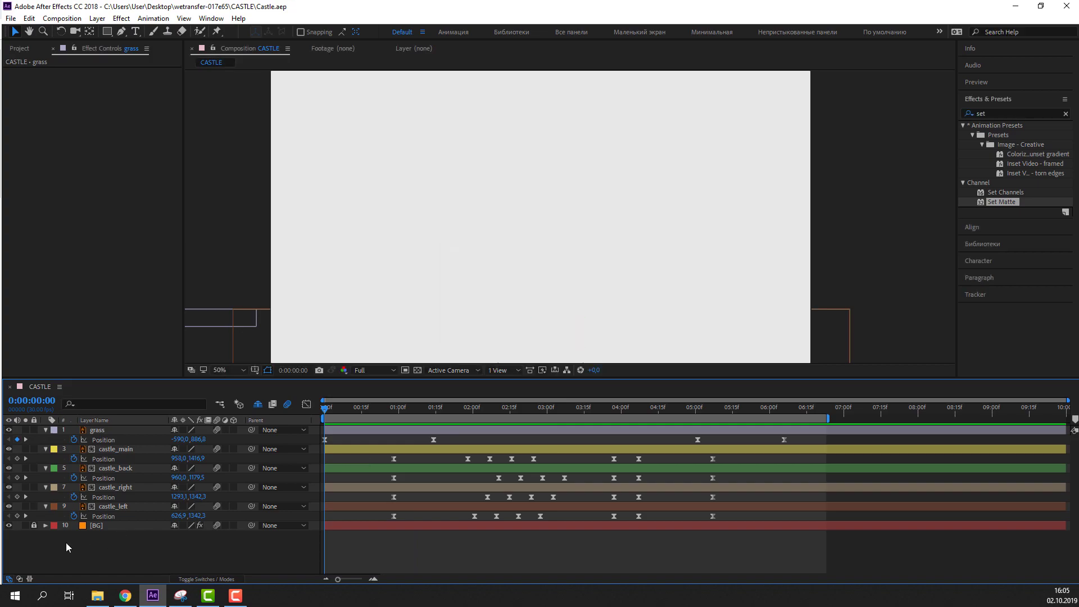